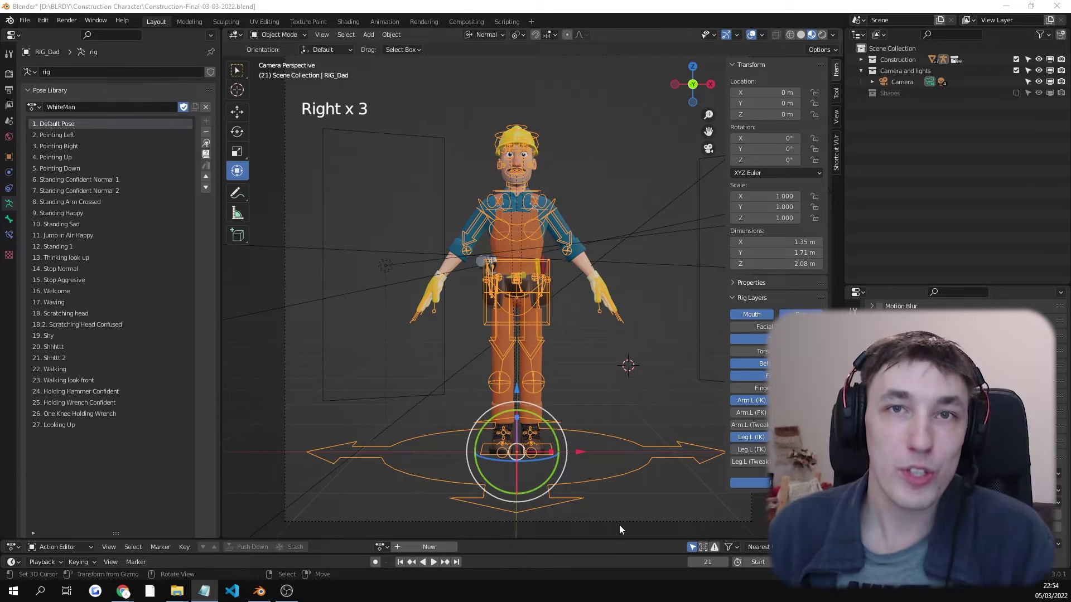
Step: Hide the viewport overlays and orbit the view around the hammer and tool belt
scroll(613, 337, up, 1)
scroll(613, 337, up, 1)
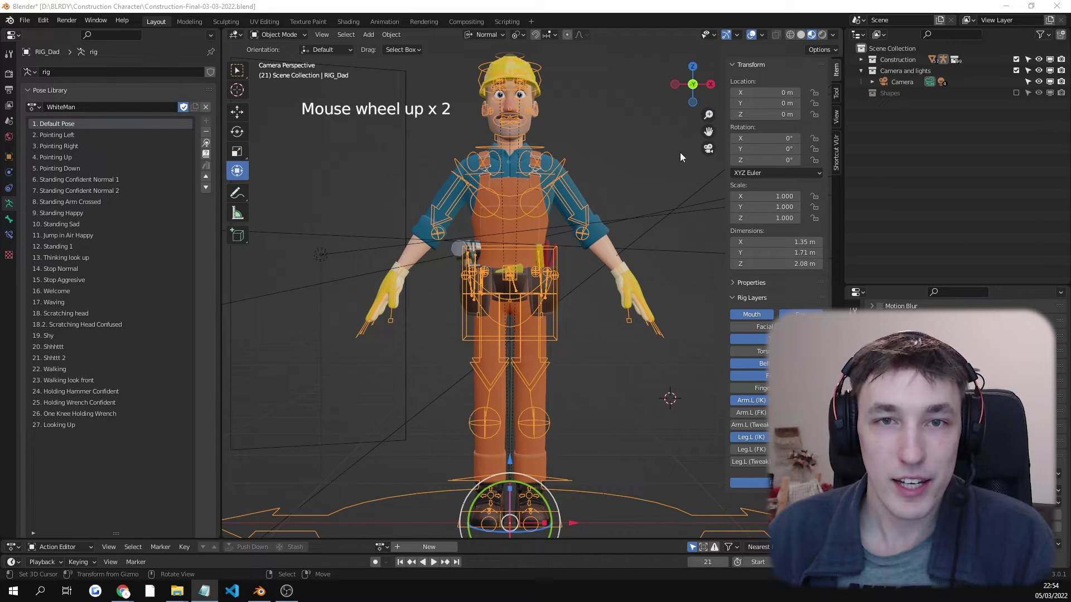
click(752, 35)
scroll(608, 110, up, 2)
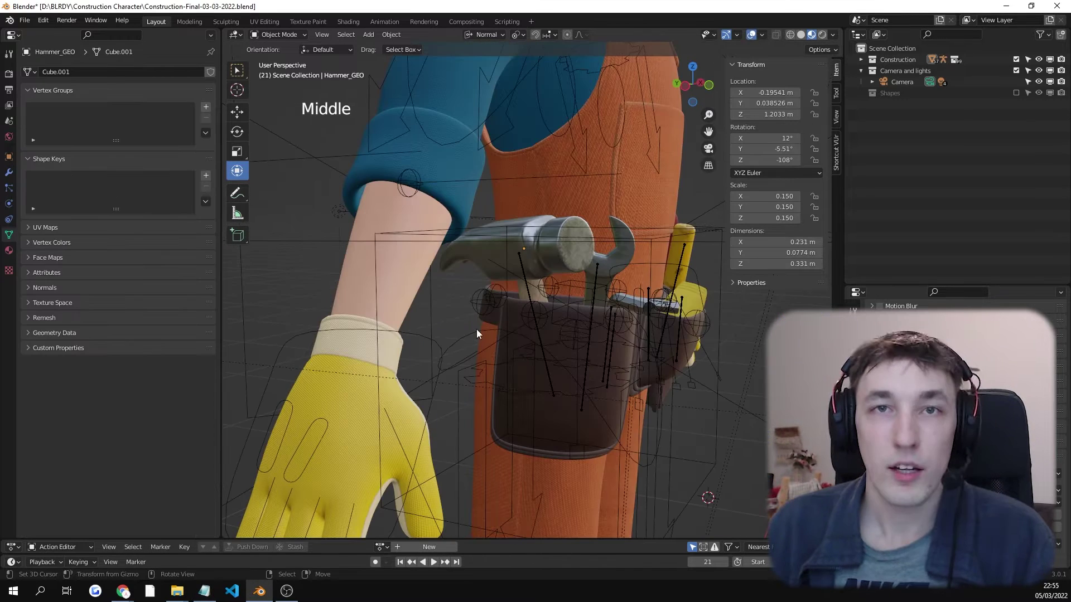
middle_drag(477, 329, 555, 335)
scroll(588, 302, up, 3)
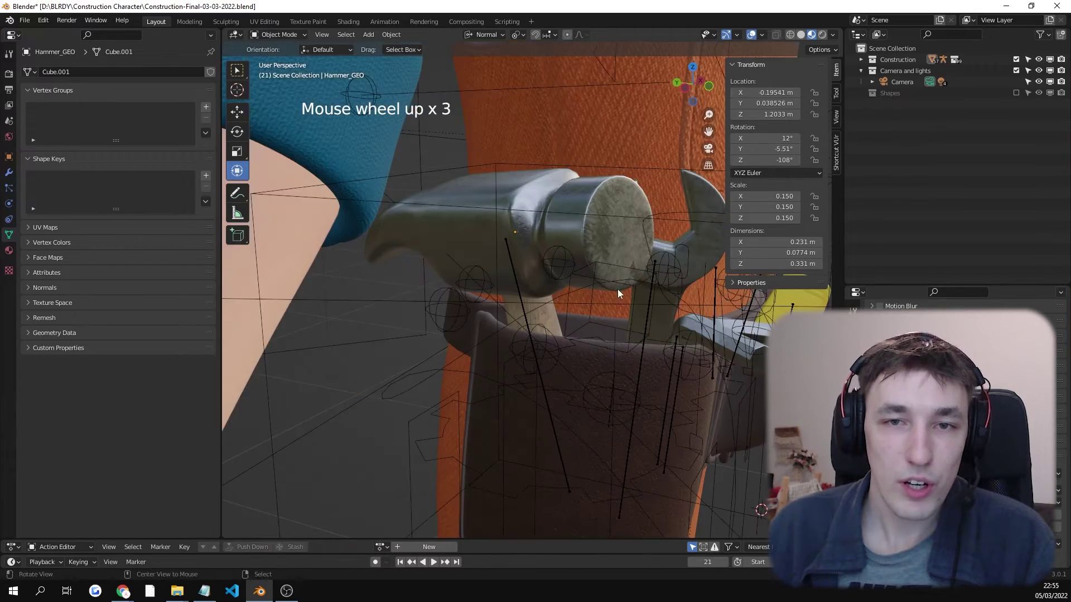
middle_drag(617, 289, 644, 263)
scroll(583, 292, down, 2)
Step: Lift the pliers, screwdriver and tape measure out of the belt, cancelling each move
click(643, 263)
key(g)
right_click(639, 138)
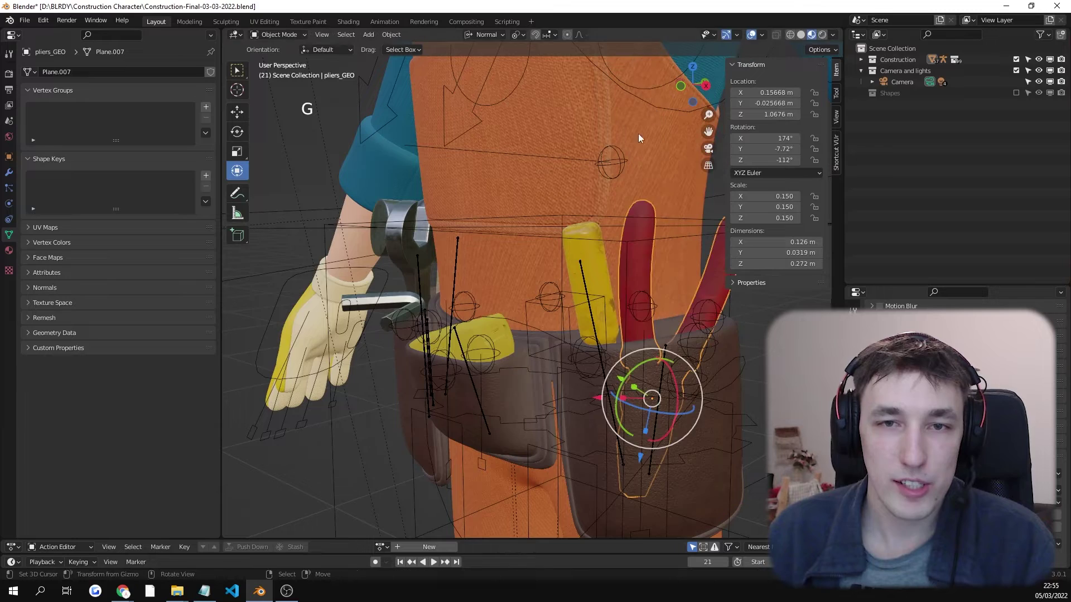
click(594, 262)
key(g)
right_click(504, 275)
click(494, 330)
key(g)
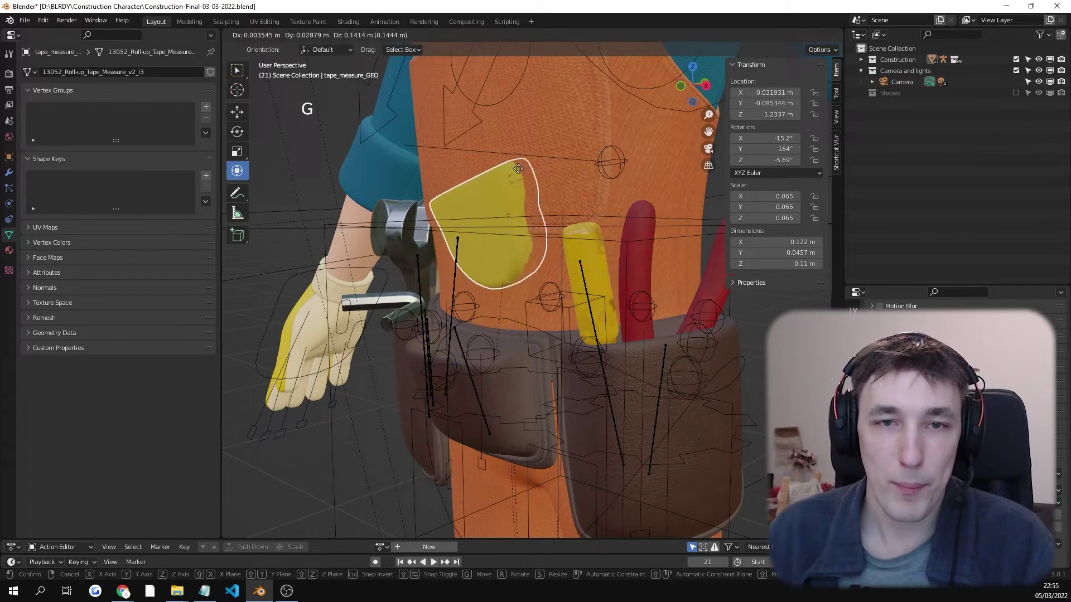
right_click(515, 184)
Step: Lift the wrench and hammer out and back, then raise the hex key from the belt
middle_drag(497, 246, 514, 252)
click(527, 254)
key(g)
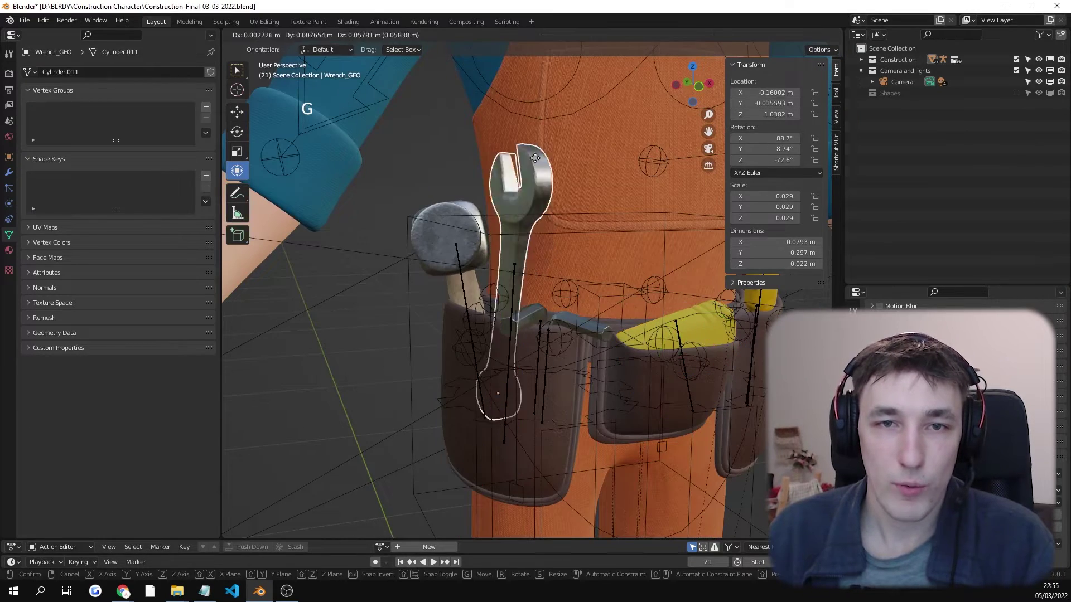
right_click(505, 173)
click(454, 237)
key(g)
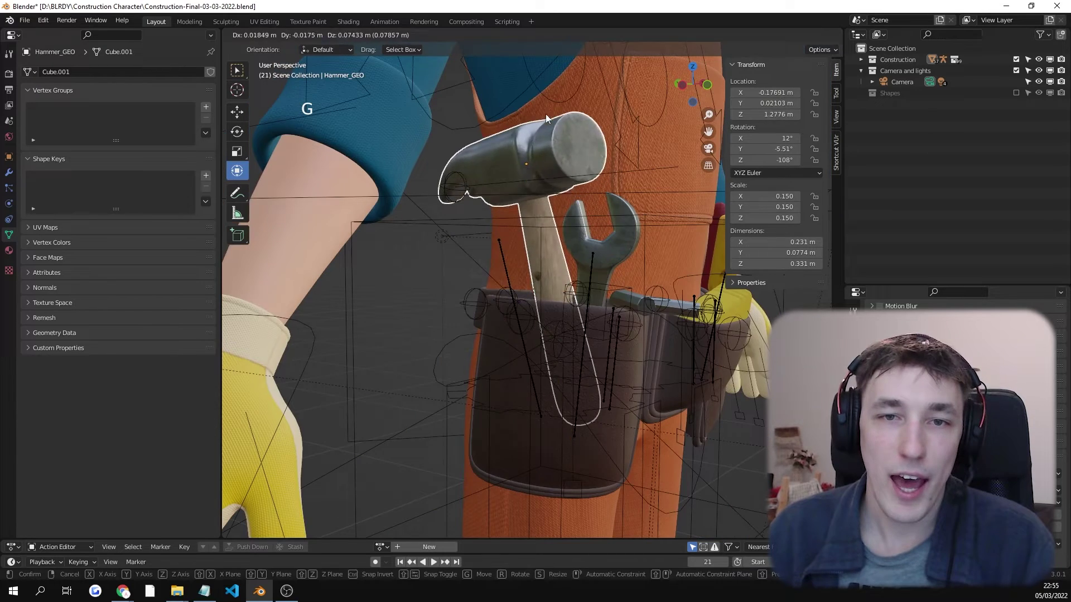
right_click(561, 200)
middle_drag(612, 251, 591, 245)
click(516, 262)
key(g)
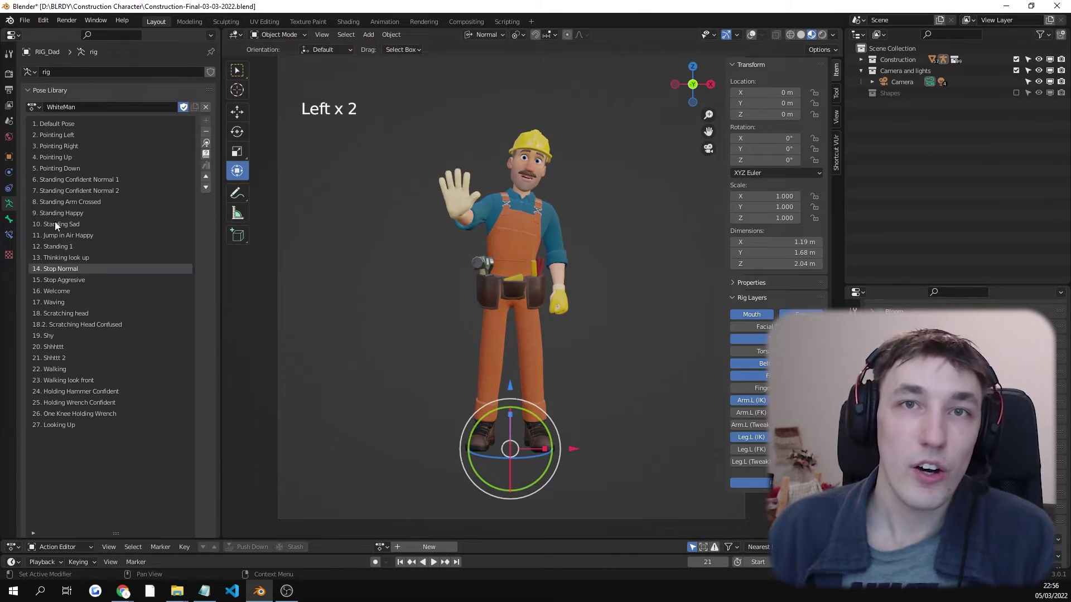
Step: Apply the Scratching head, Shhhttt, Holding Hammer/Wrench Confident, One Knee Holding Wrench and Pointing Right poses
click(65, 313)
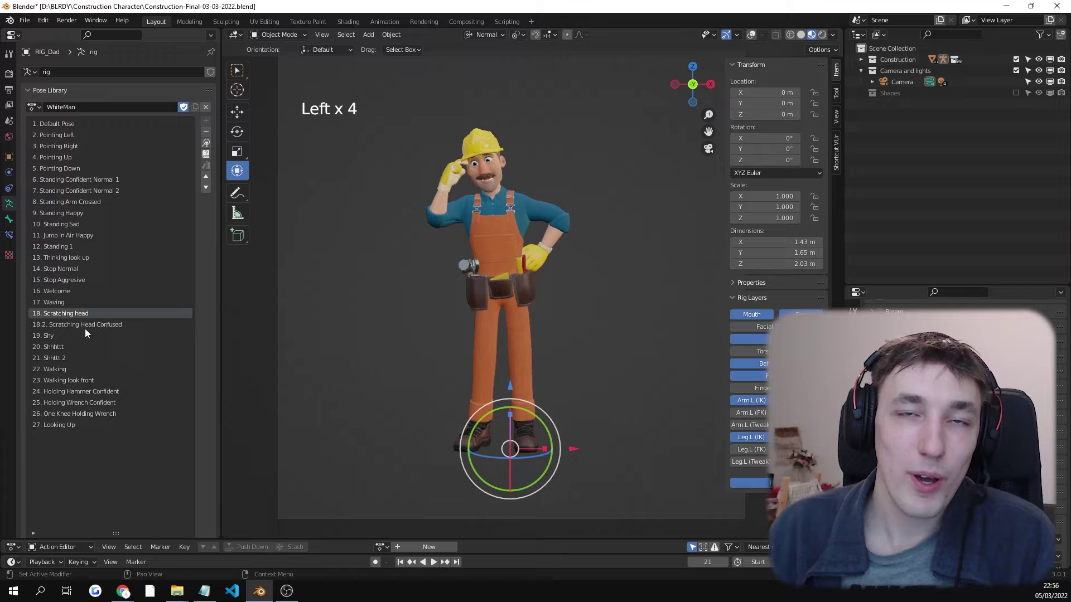
click(80, 345)
double_click(205, 154)
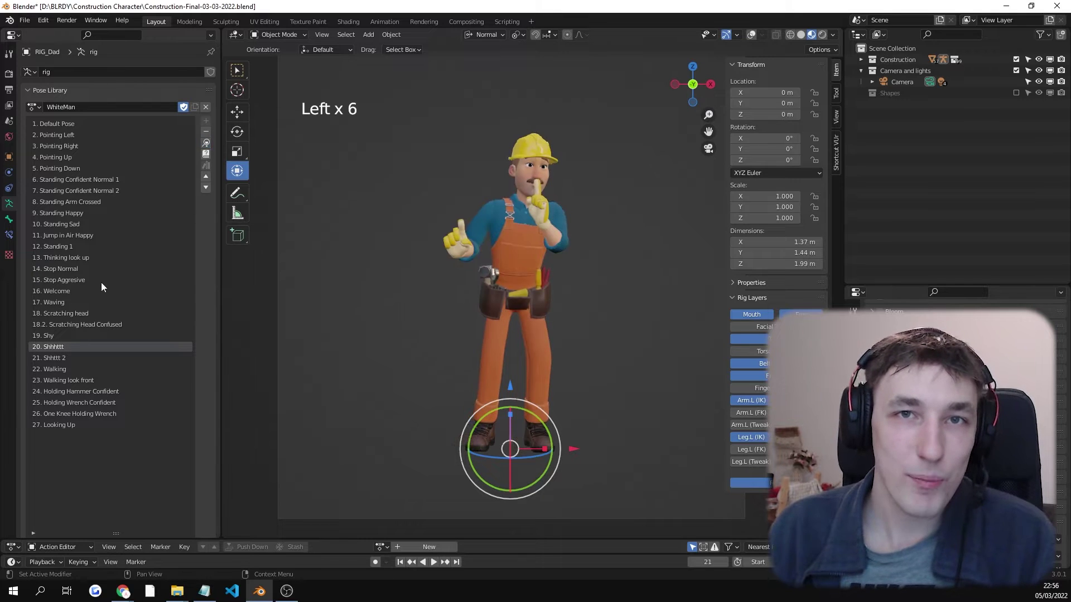
click(49, 390)
click(69, 399)
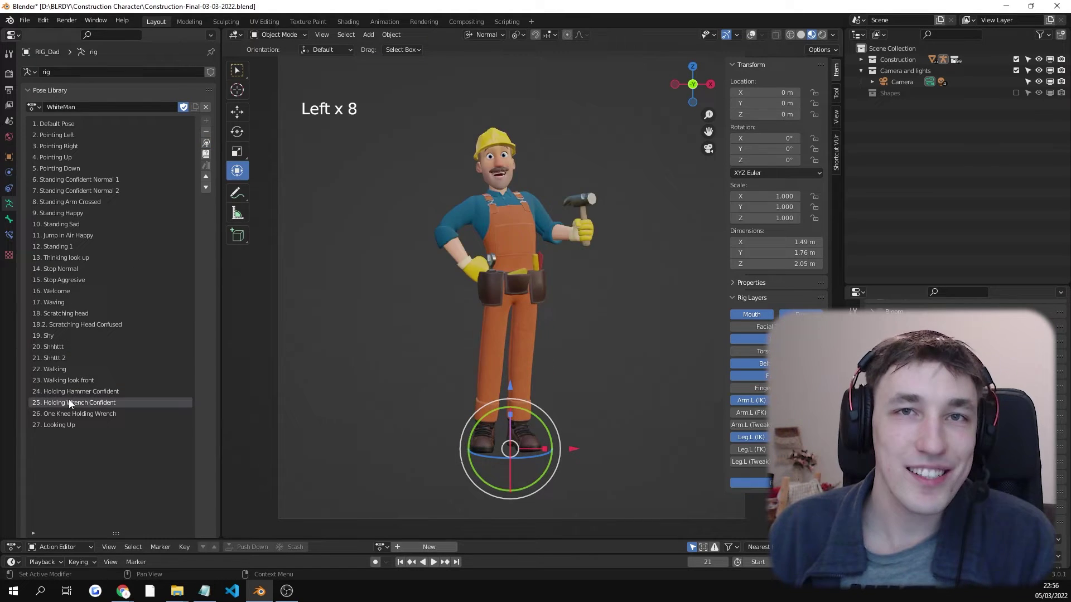
click(73, 414)
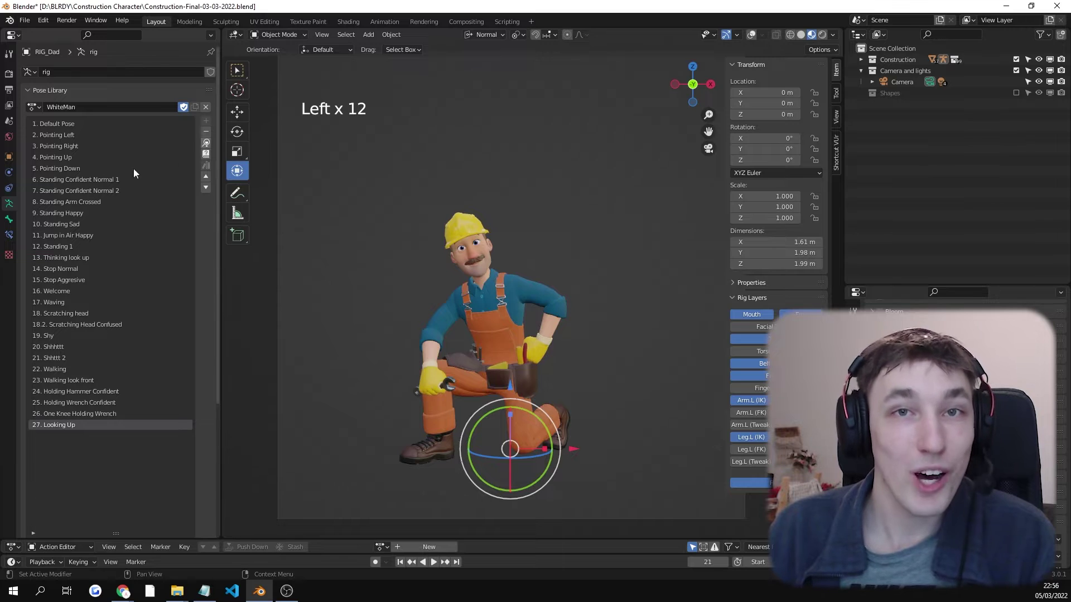
click(133, 146)
scroll(400, 239, up, 2)
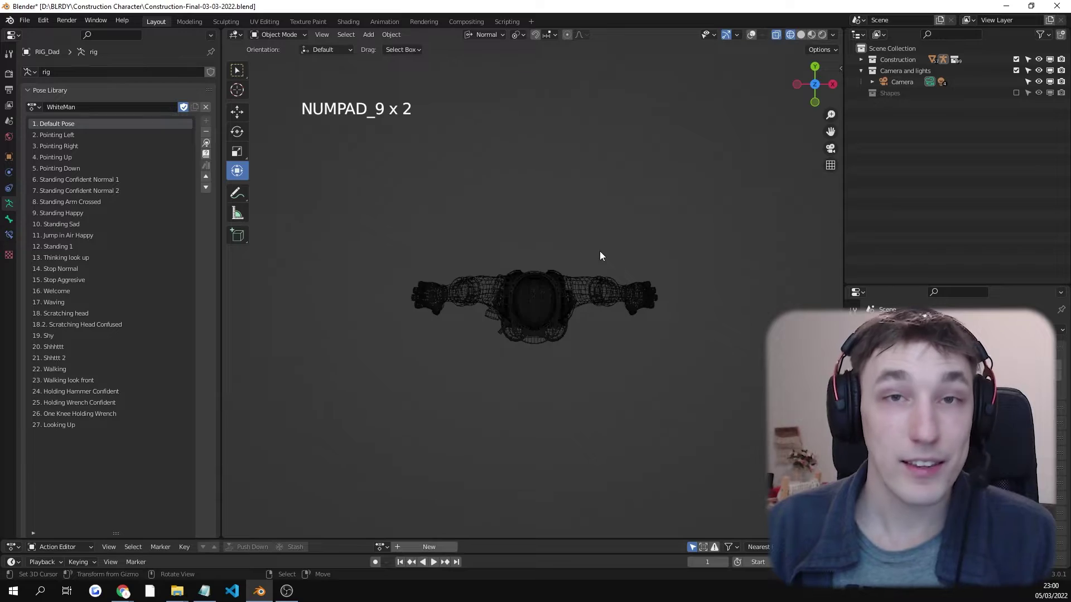
key(KP_9)
key(KP_1)
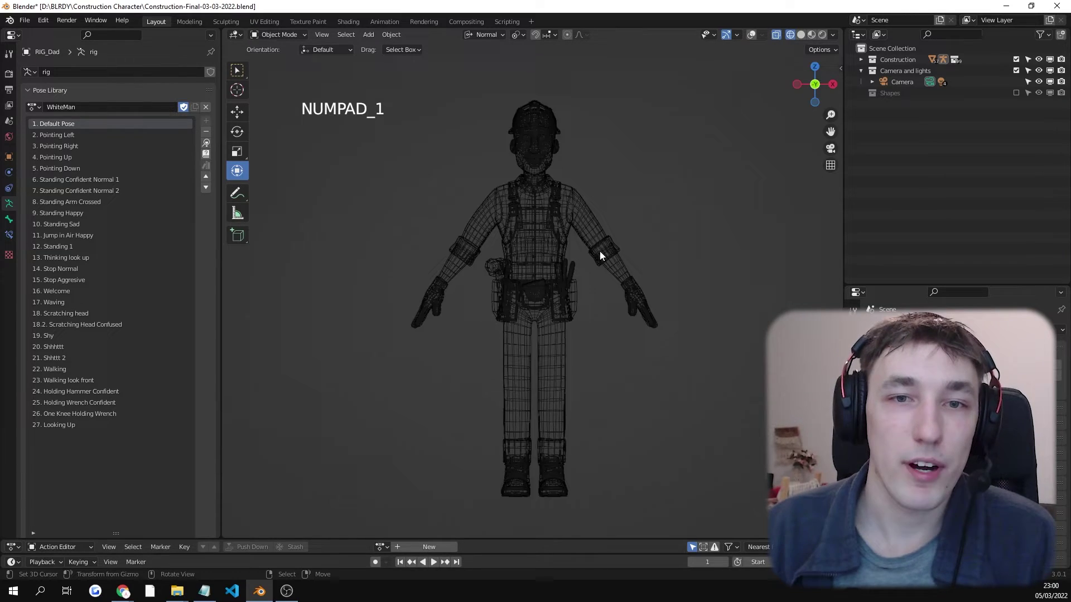
key(KP_4)
key(KP_4)
key(KP_4)
key(KP_4)
key(KP_4)
key(KP_4)
key(KP_4)
key(KP_4)
key(KP_4)
key(KP_4)
key(KP_4)
key(KP_4)
key(KP_4)
key(KP_4)
key(KP_4)
key(KP_4)
key(KP_4)
key(KP_4)
key(KP_4)
key(KP_4)
key(KP_4)
key(KP_4)
key(KP_4)
key(KP_4)
key(KP_4)
key(KP_4)
key(KP_4)
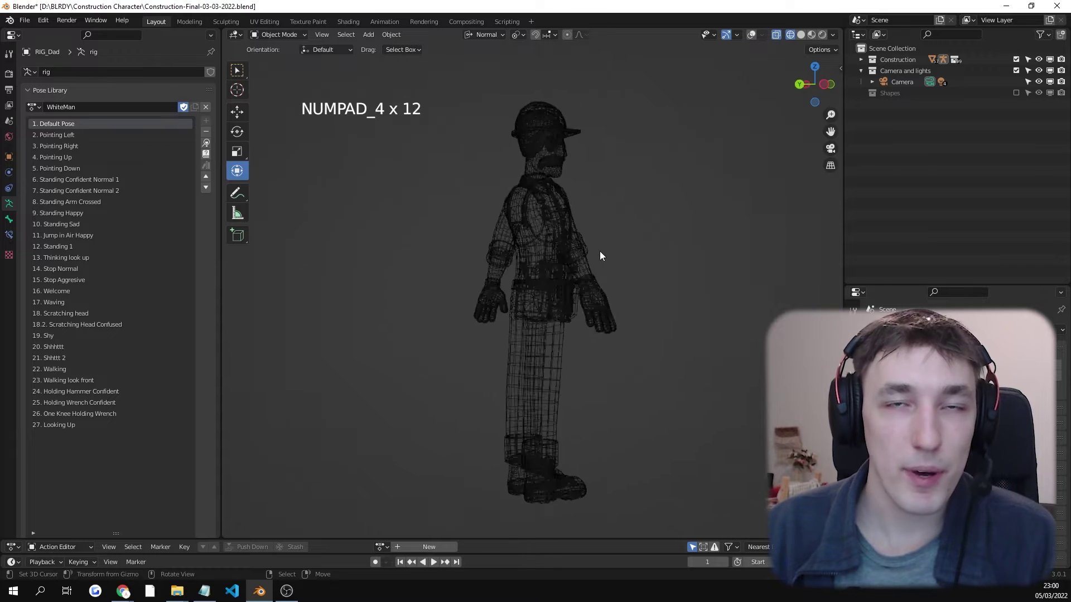
key(KP_4)
key(KP_4)
key(KP_4)
key(KP_4)
key(KP_4)
key(KP_4)
key(KP_4)
key(KP_4)
key(KP_4)
key(KP_4)
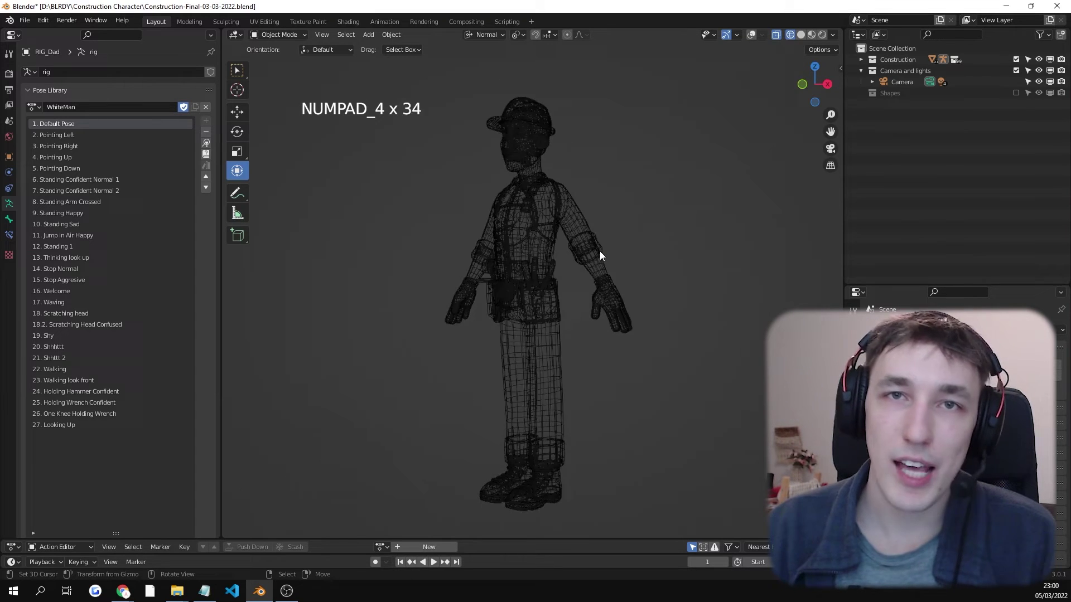
key(KP_1)
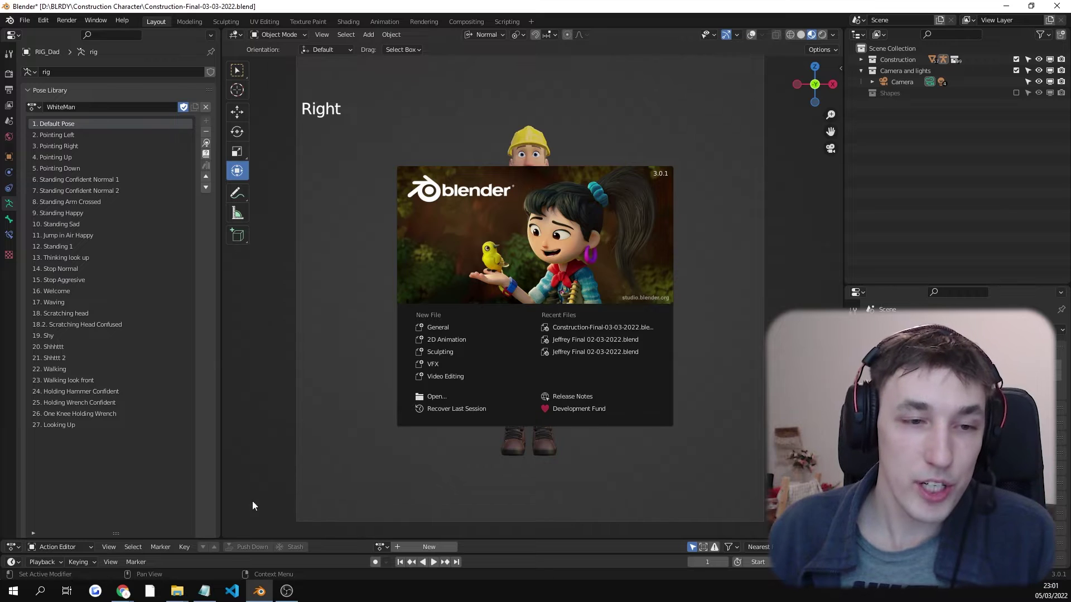
Step: Bring Chrome forward and open the blender.org download page for Blender 3.0.1
mouse_move(132, 589)
click(184, 544)
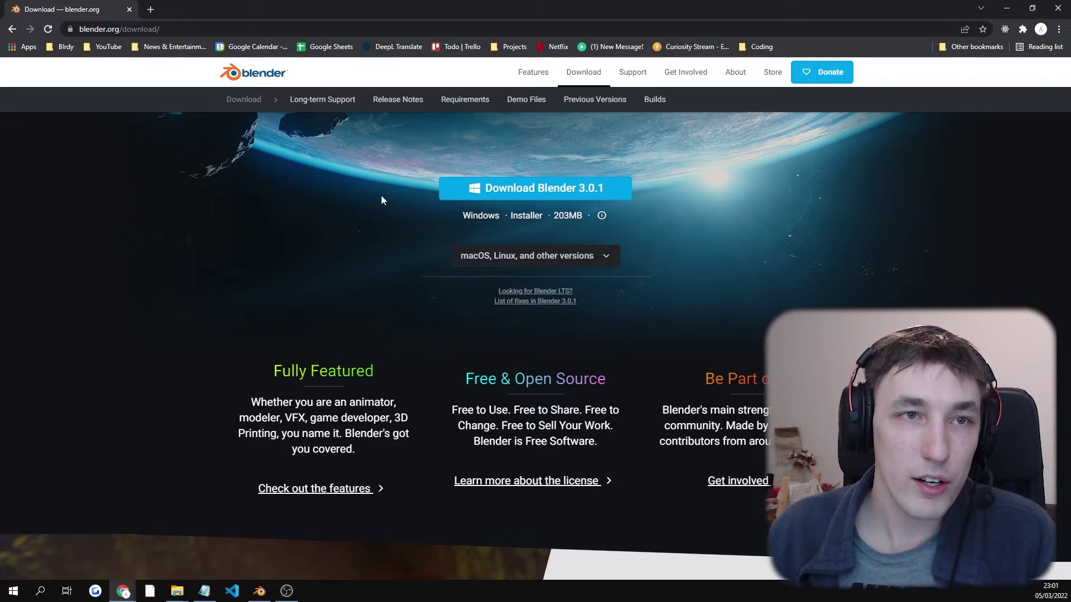
click(582, 77)
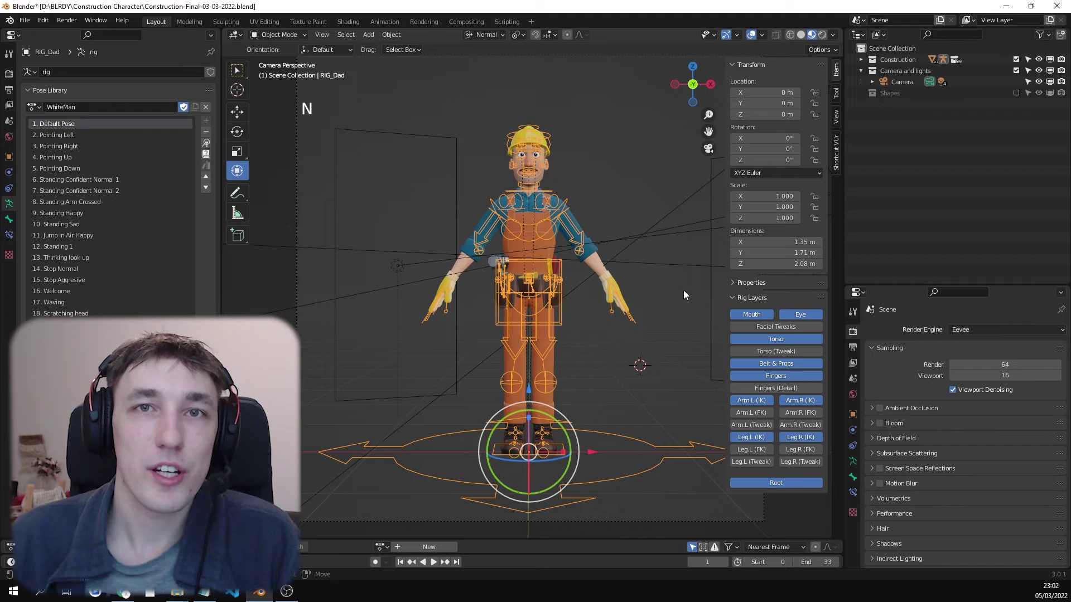
Step: Select the rig's torso control and test moving it, cancelling the move
scroll(600, 258, up, 1)
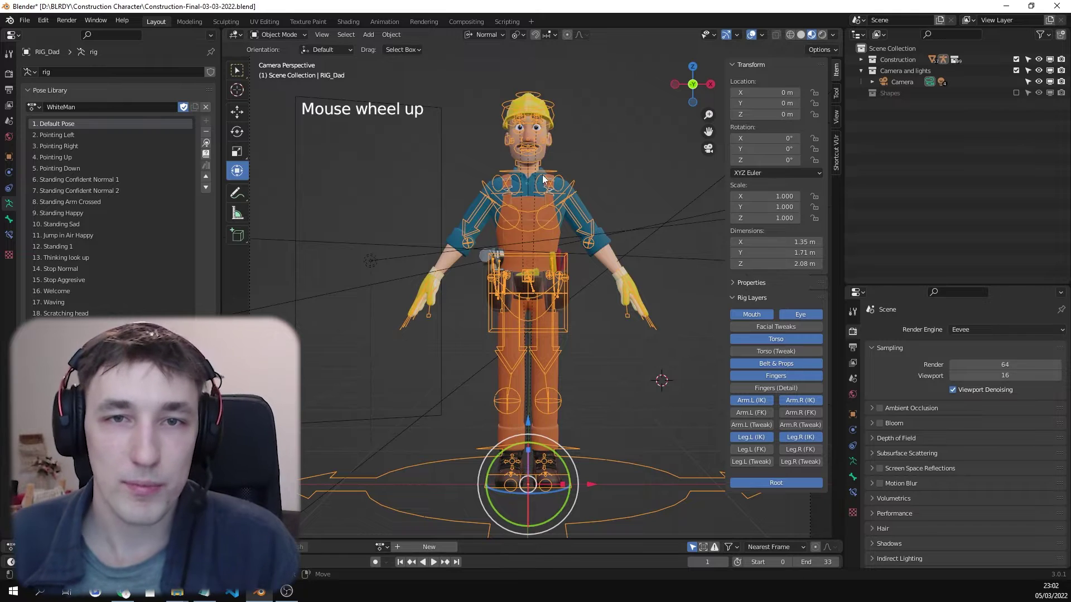
scroll(568, 177, up, 2)
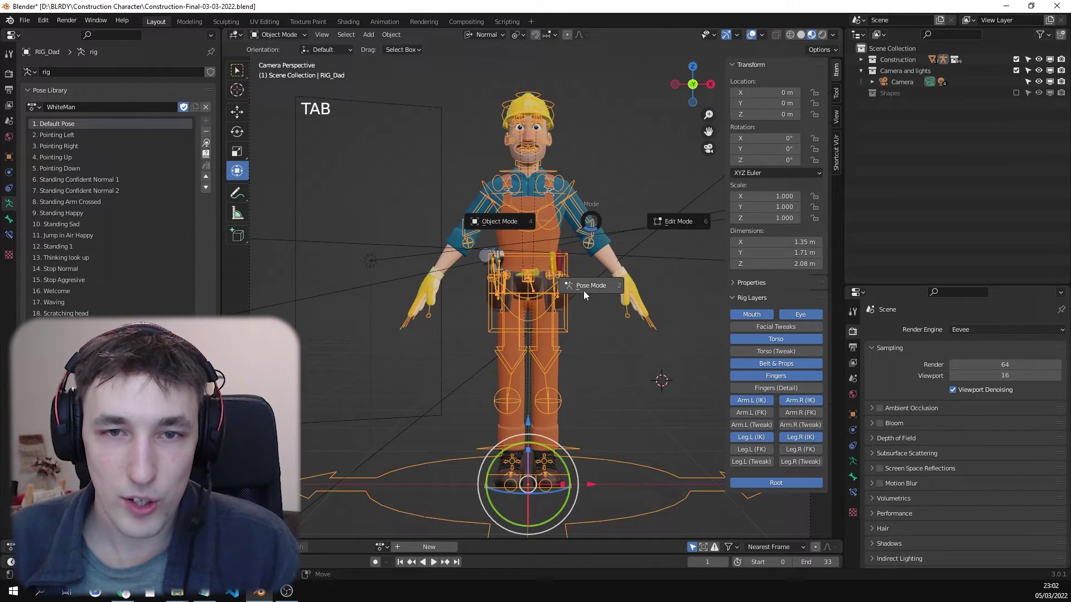
scroll(583, 290, up, 3)
right_click(531, 242)
right_click(530, 242)
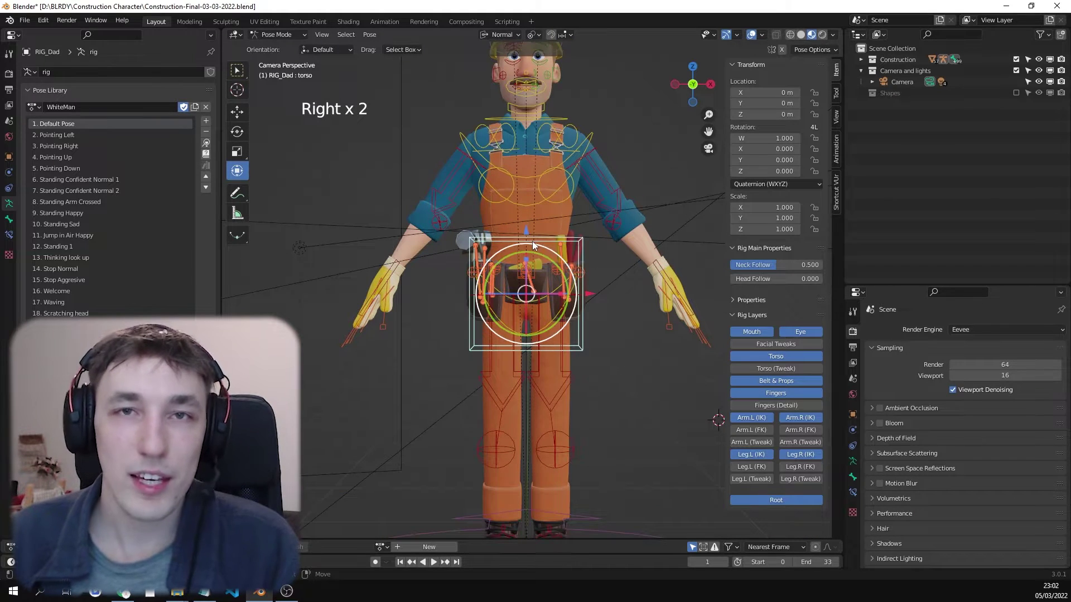
scroll(909, 488, down, 5)
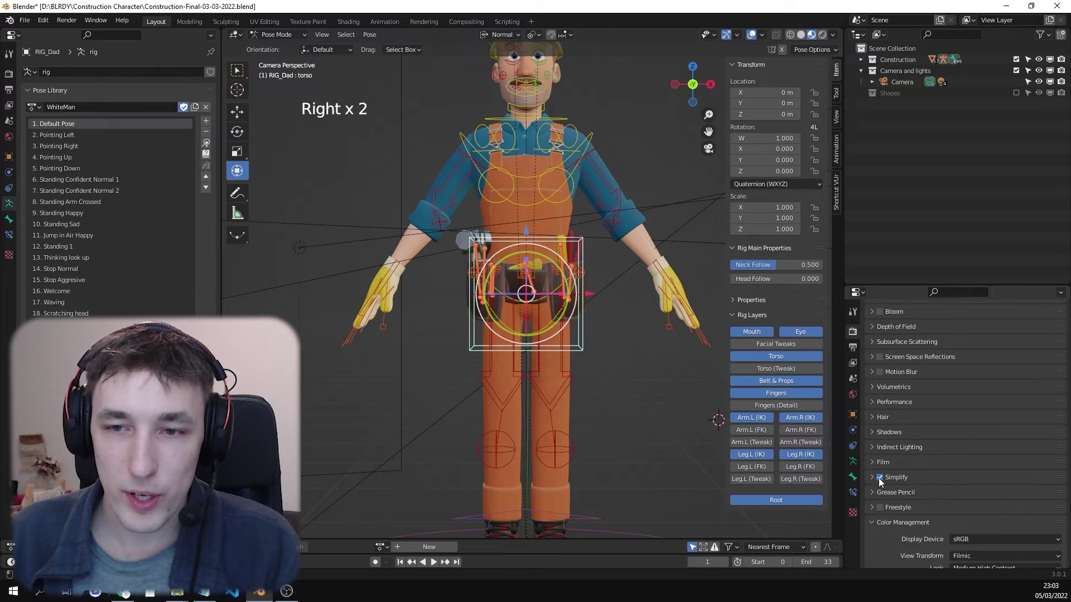
key(g)
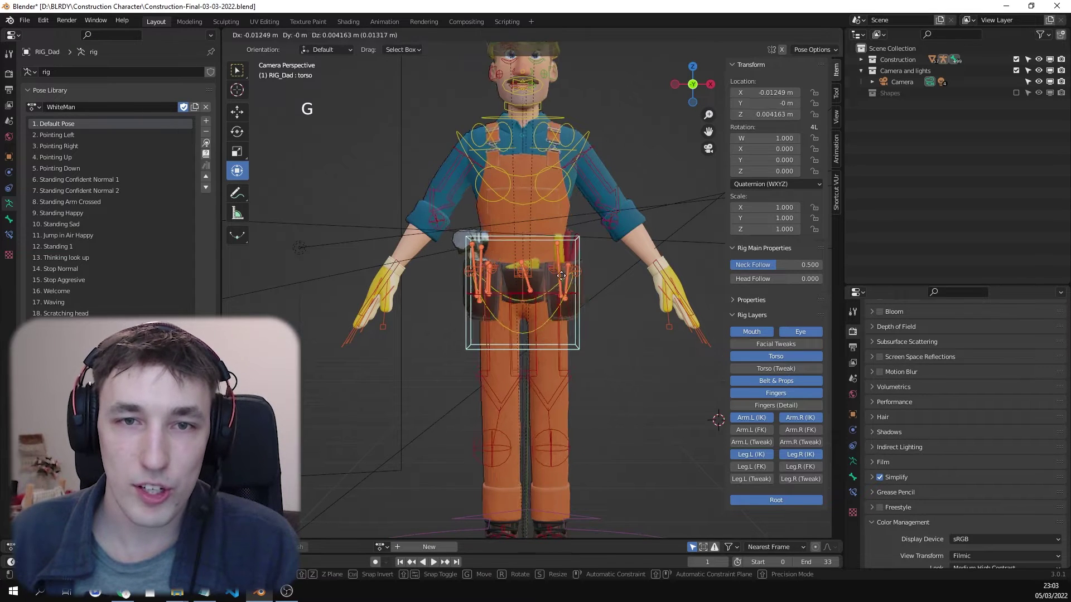
right_click(589, 317)
Step: Pan and zoom the view along the character from the belt to the head
scroll(570, 207, up, 5)
shift+middle_drag(570, 210, 567, 334)
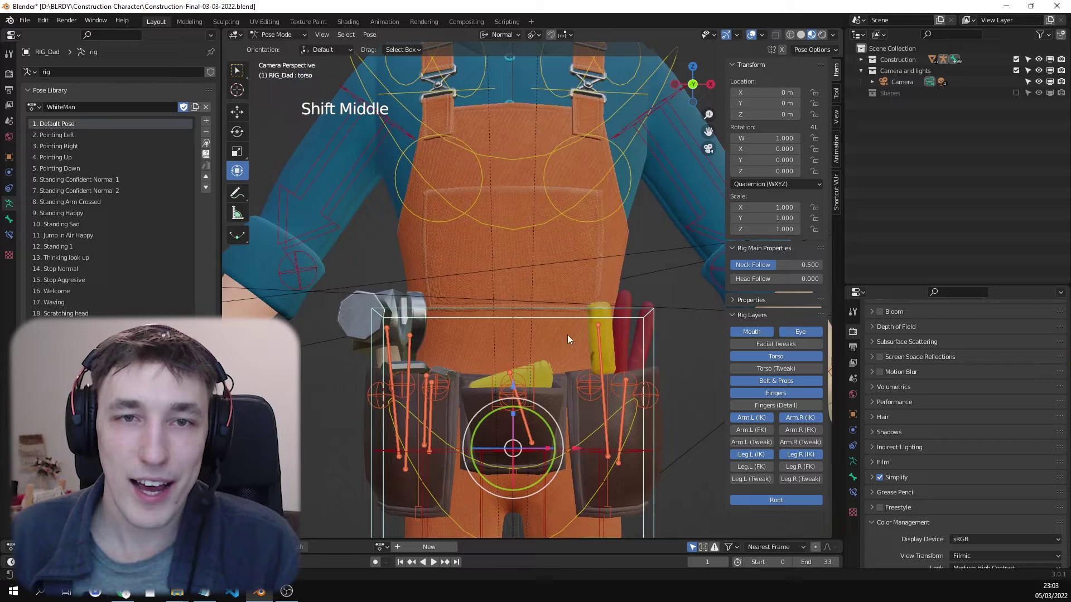
scroll(574, 272, down, 4)
shift+middle_drag(574, 272, 583, 314)
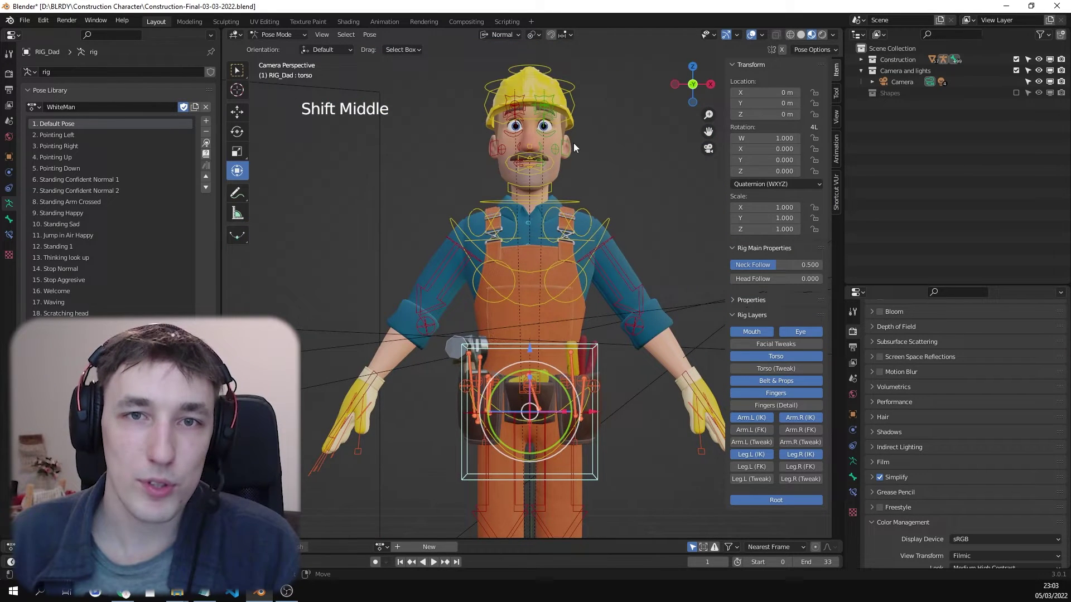
scroll(577, 150, up, 1)
shift+middle_drag(579, 156, 574, 246)
scroll(574, 159, up, 2)
scroll(583, 172, down, 3)
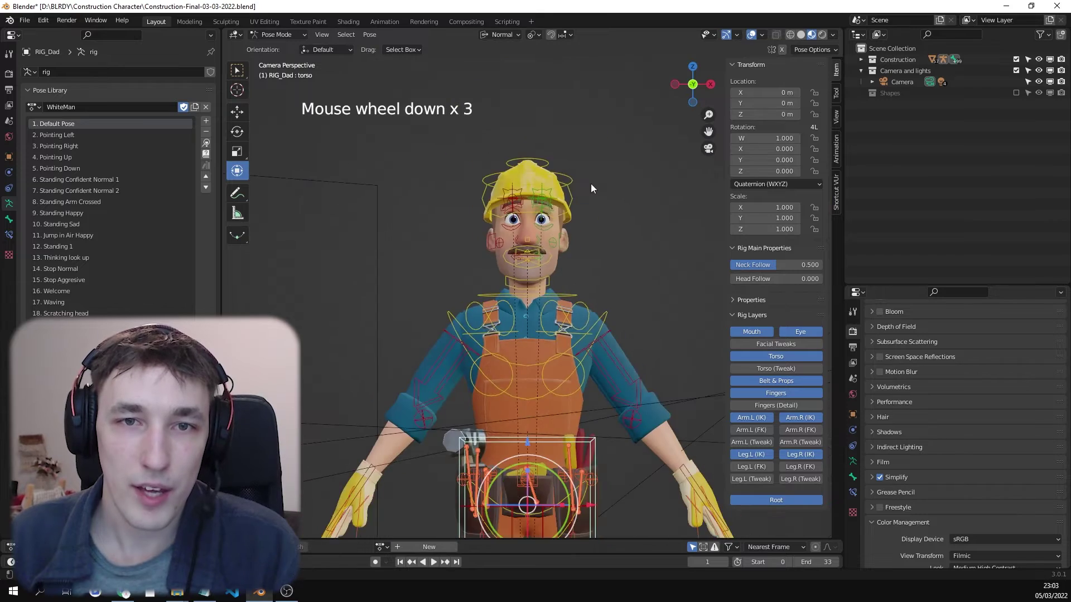
Step: Move the eye target and right lower eyelid controls to close the worker's eye
middle_drag(591, 184, 567, 221)
right_click(551, 192)
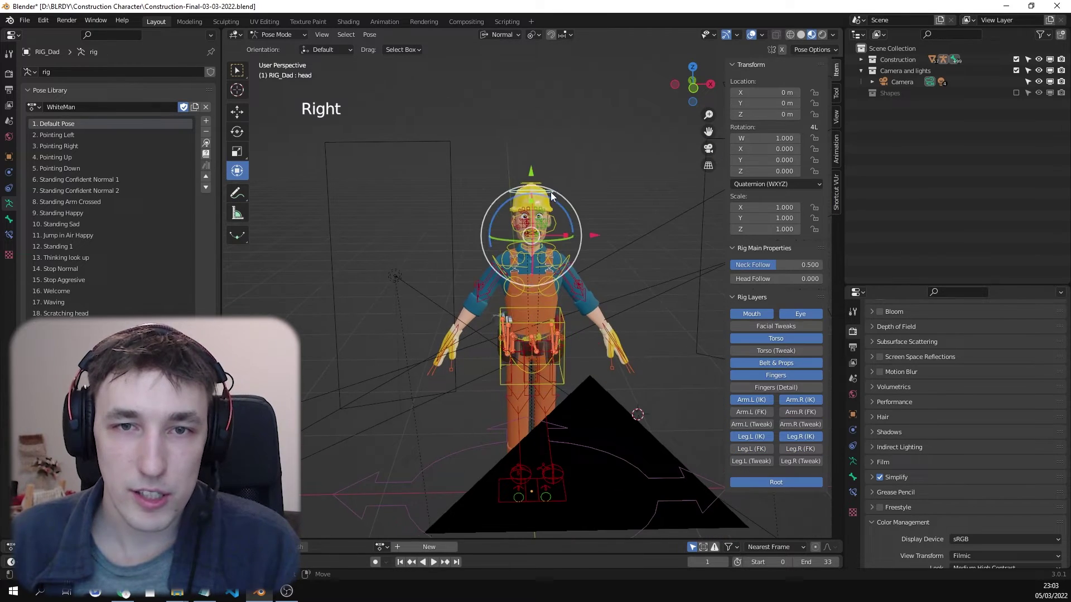
right_click(550, 192)
key(g)
scroll(519, 340, up, 4)
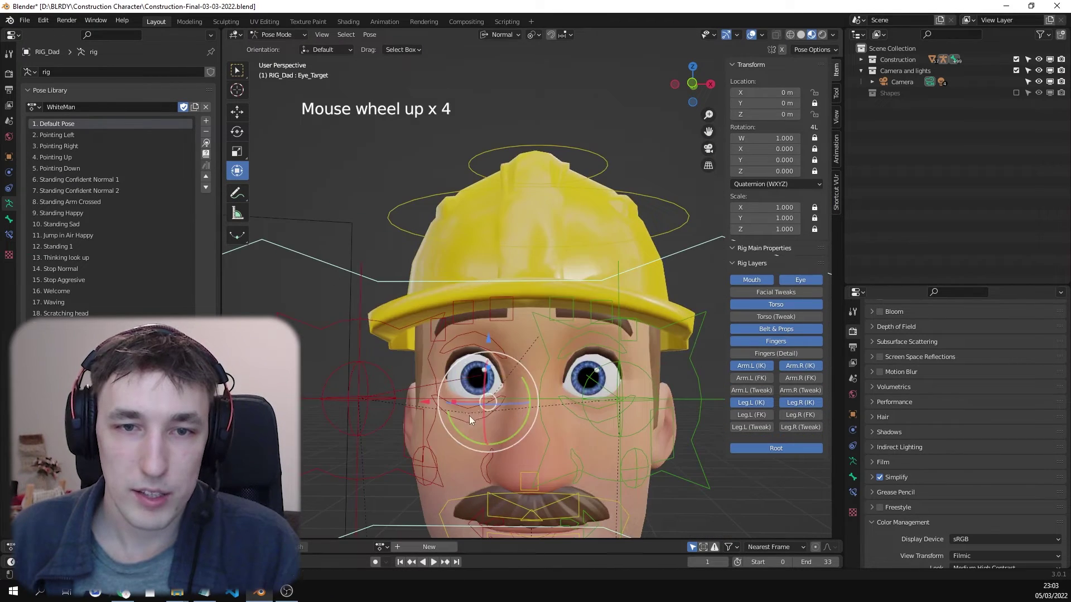
shift+middle_drag(470, 416, 484, 378)
right_click(500, 368)
key(g)
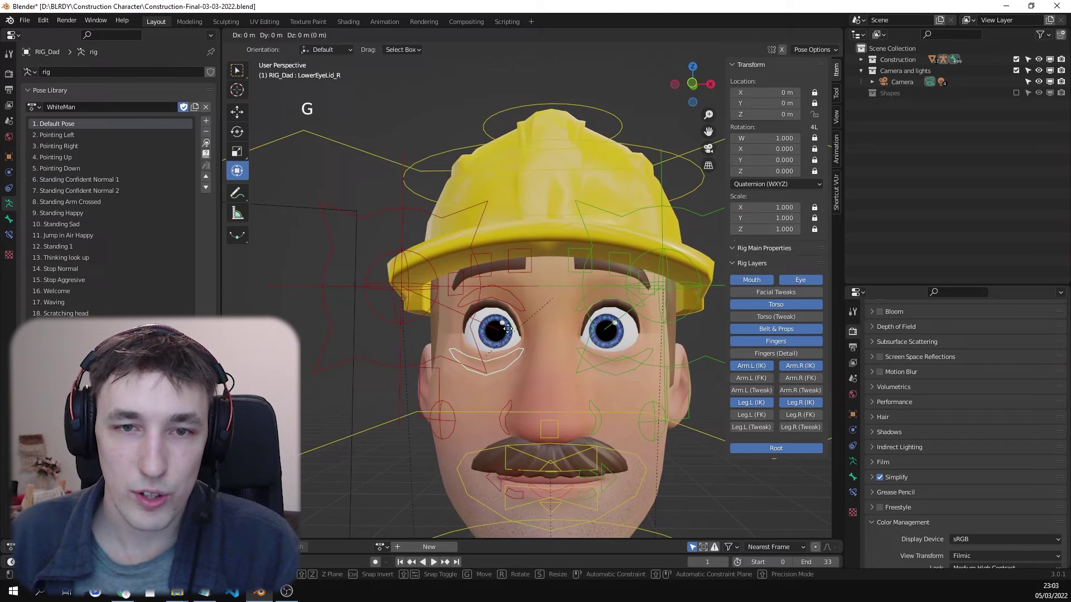
key(g)
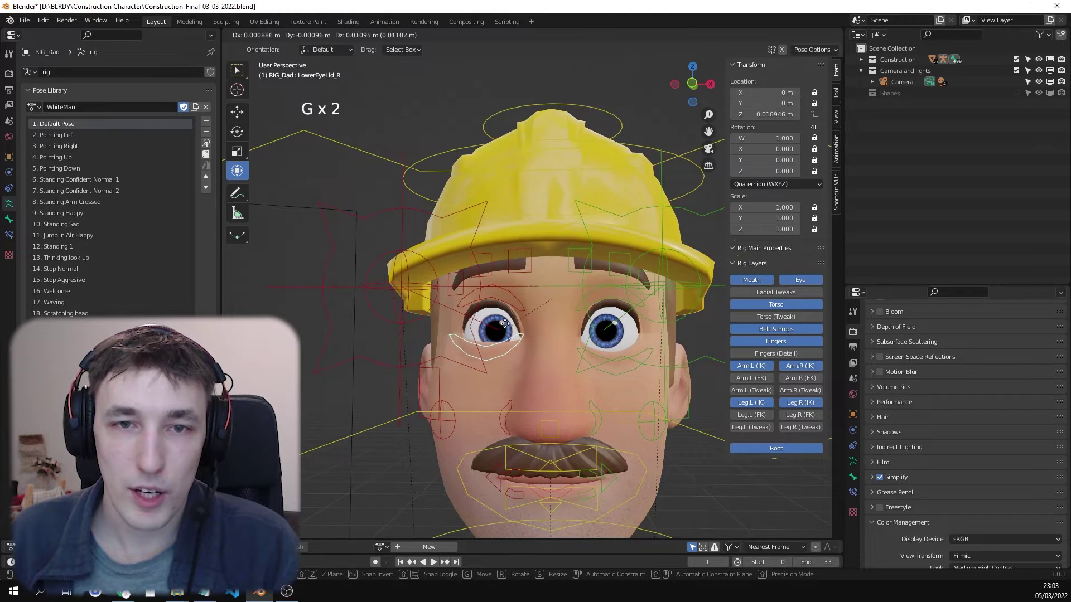
Step: Move the Jaw_Cont control to open the worker's mouth
shift+middle_drag(531, 360, 541, 308)
scroll(540, 389, up, 3)
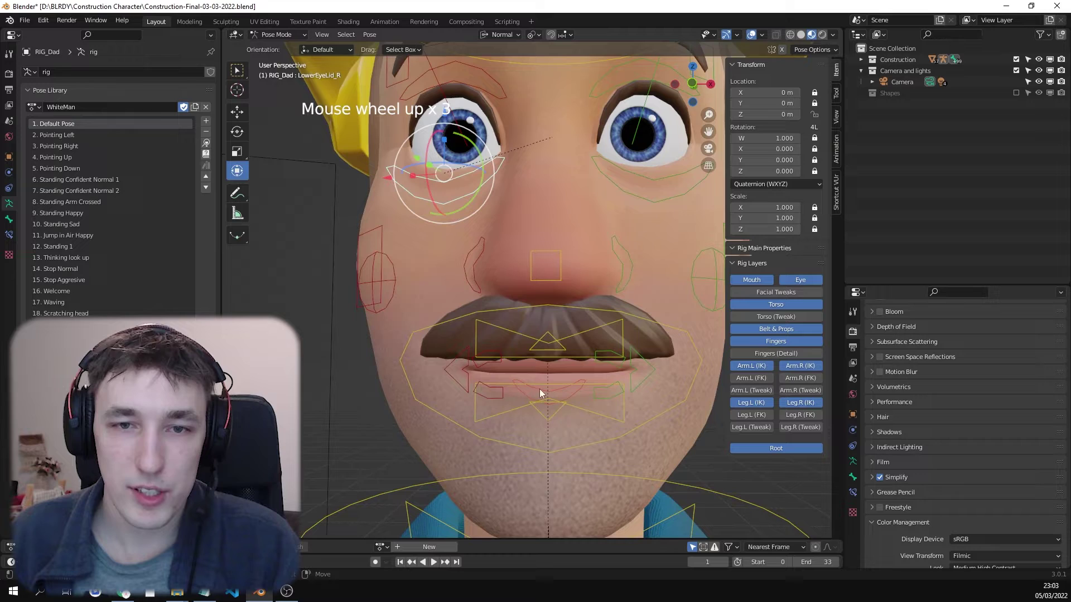
scroll(538, 454, down, 3)
right_click(544, 429)
key(g)
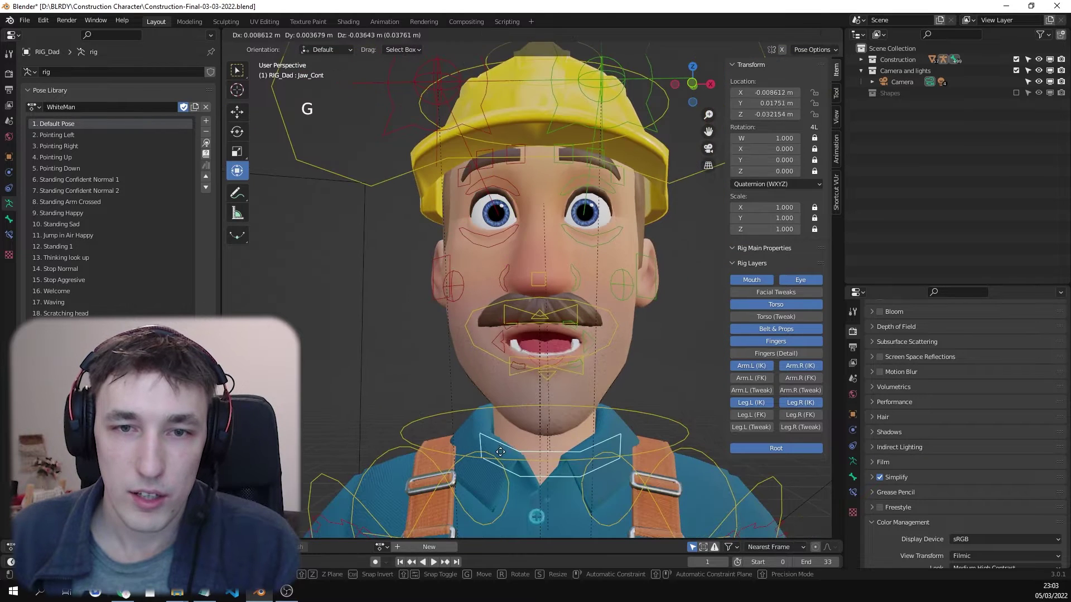
click(509, 443)
Step: Frame the left hand, show the Fingers (Detail) bones and test-rotate the index finger
scroll(607, 363, down, 5)
shift+middle_drag(607, 364, 550, 249)
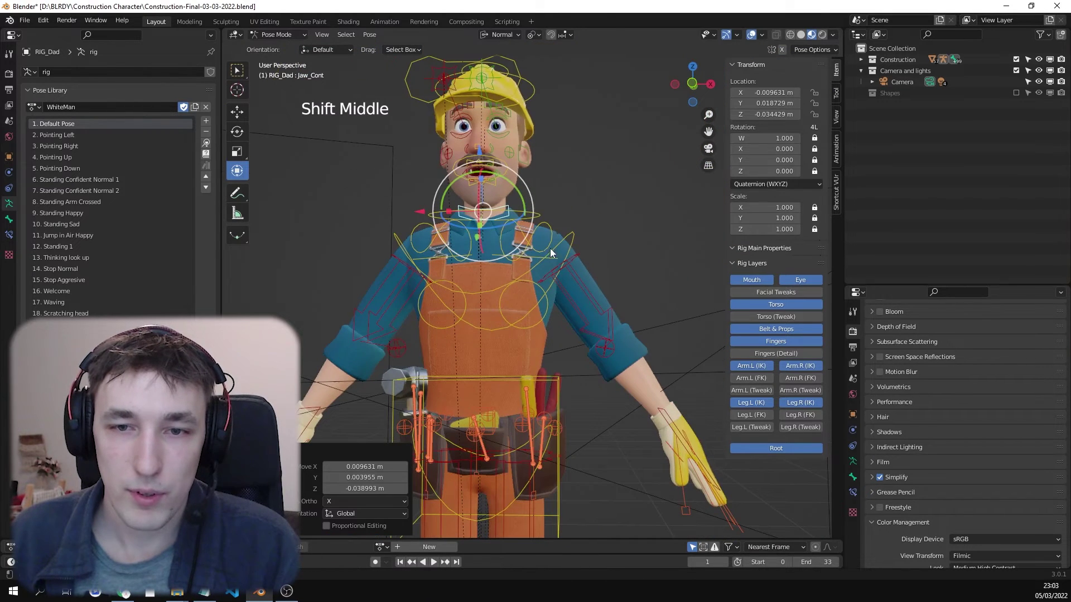
right_click(673, 437)
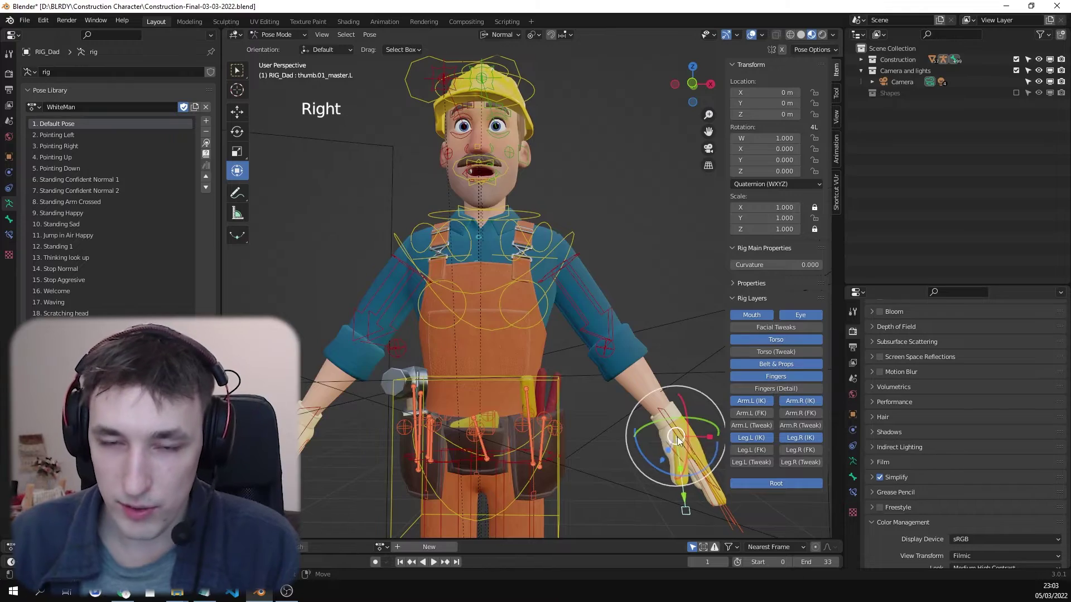
key(KP_Decimal)
middle_drag(629, 402, 768, 363)
click(783, 390)
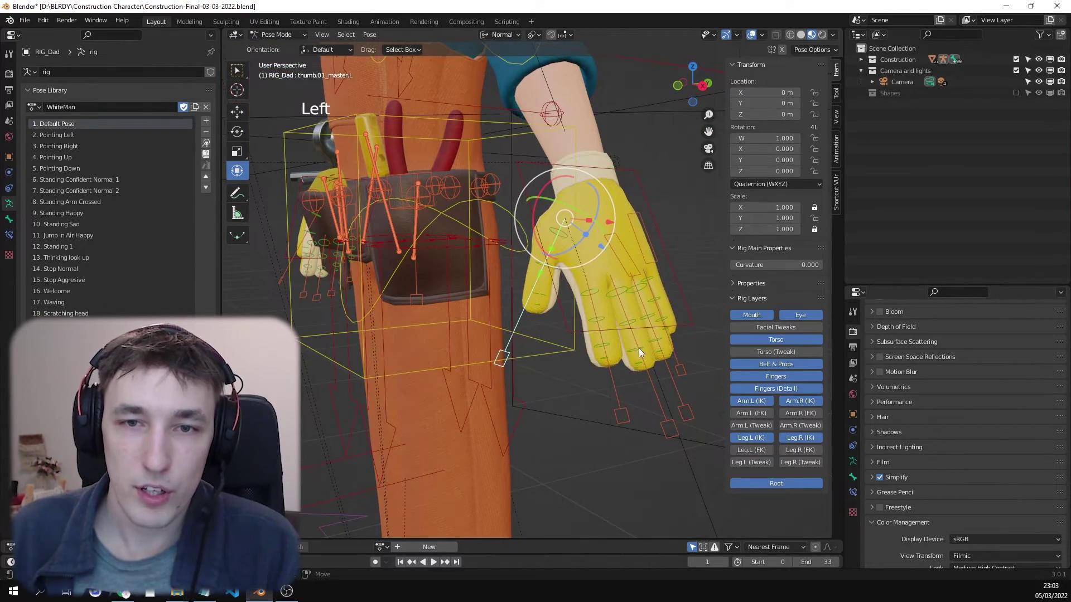
middle_drag(638, 348, 668, 317)
right_click(601, 287)
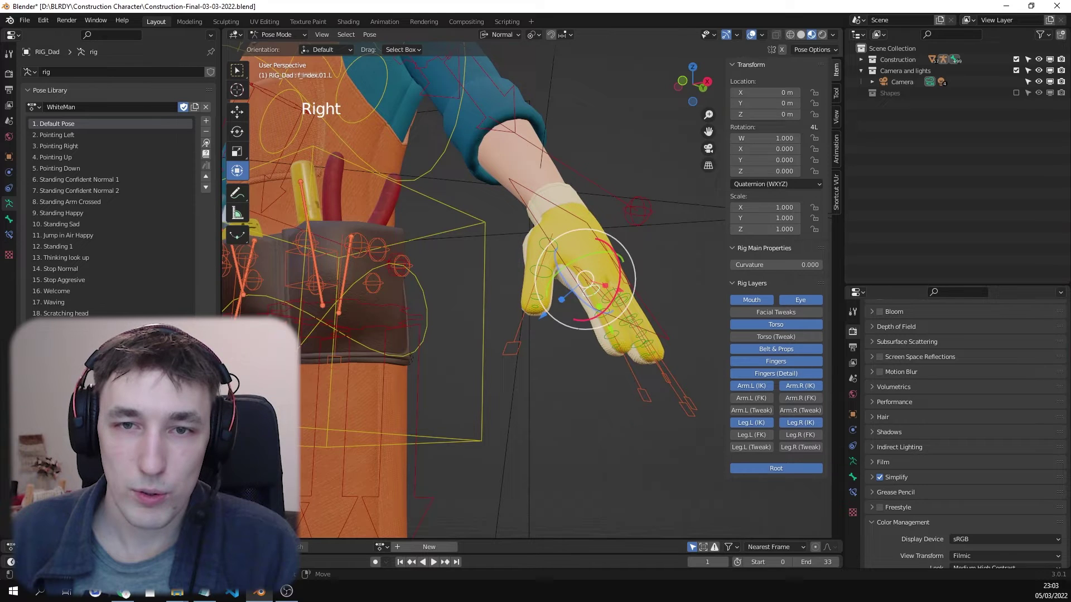
key(r)
right_click(611, 322)
scroll(530, 410, up, 8)
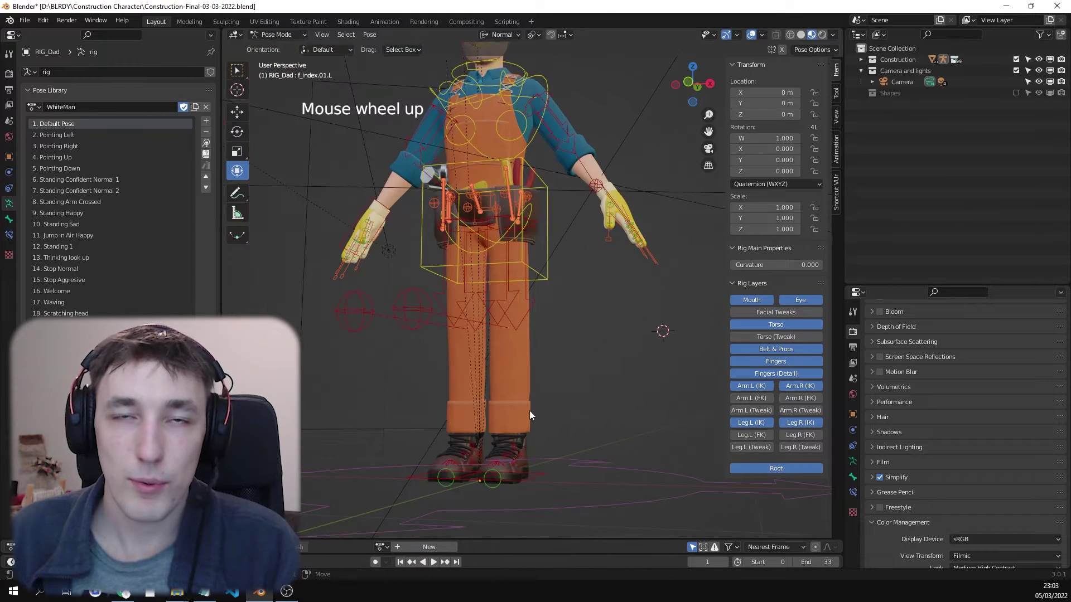
scroll(521, 424, down, 2)
Step: Raise the left foot by moving the foot_ik.L control
right_click(527, 417)
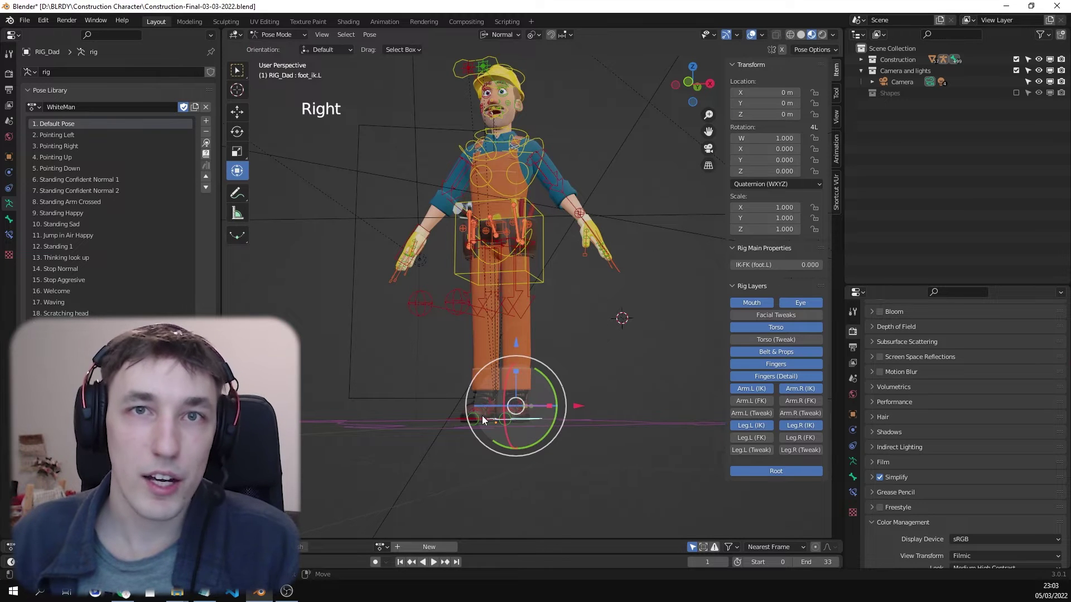
middle_drag(520, 344, 544, 379)
key(g)
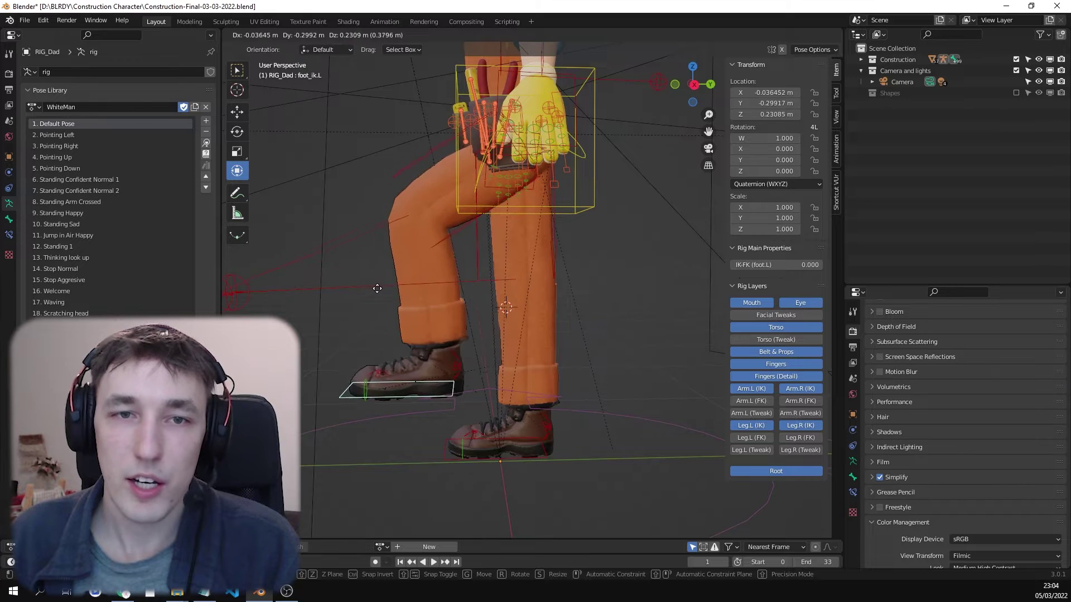
scroll(416, 344, down, 2)
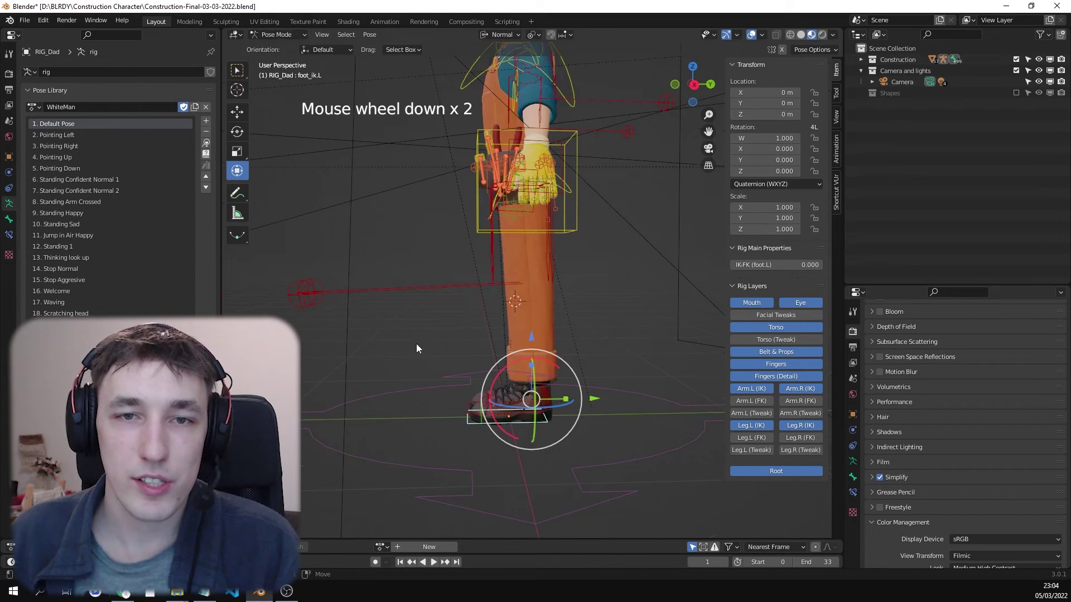
middle_drag(416, 343, 506, 350)
key(g)
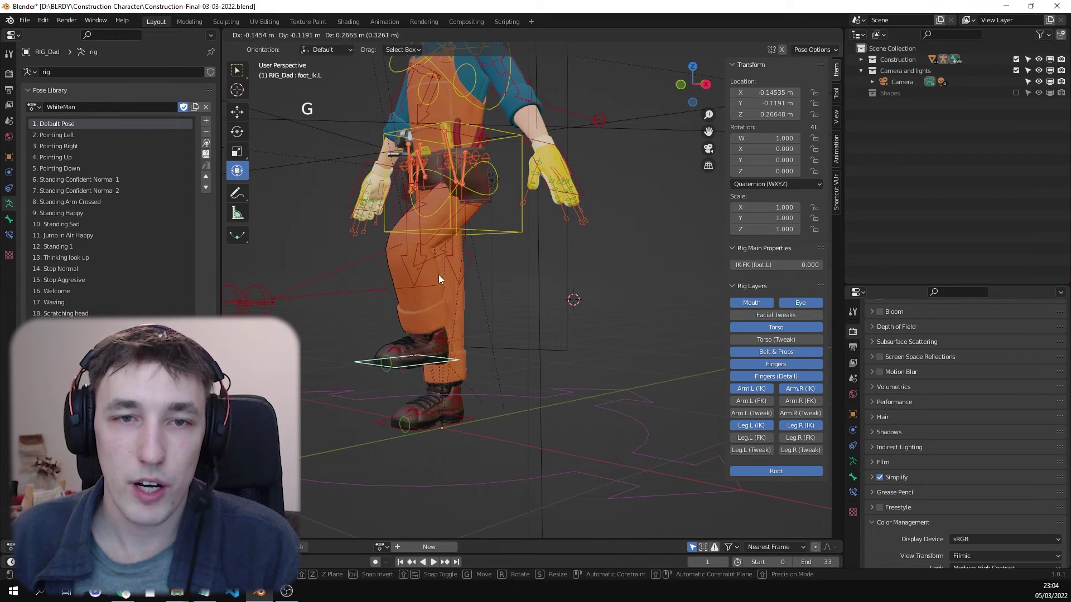
click(439, 275)
Step: Move the thigh_ik_target.L control to reposition the left knee
middle_drag(438, 275, 499, 311)
scroll(432, 348, down, 1)
scroll(423, 339, up, 1)
click(454, 337)
key(g)
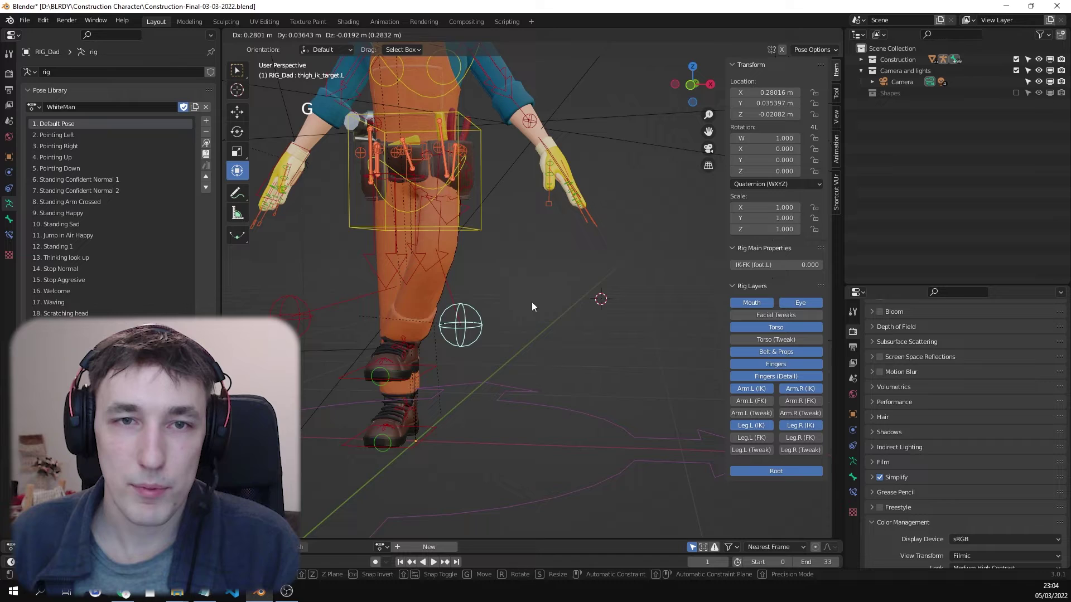
click(531, 302)
Step: Select the hammer's Props03 control and lift the hammer upward
shift+middle_drag(469, 213, 560, 356)
scroll(451, 283, up, 3)
middle_drag(451, 283, 439, 266)
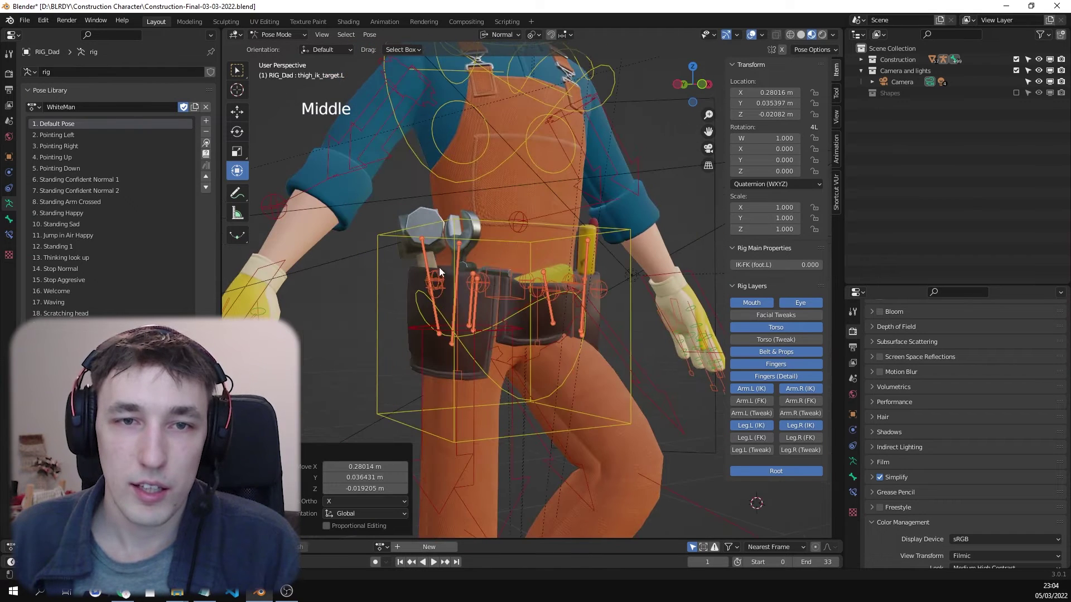
click(493, 274)
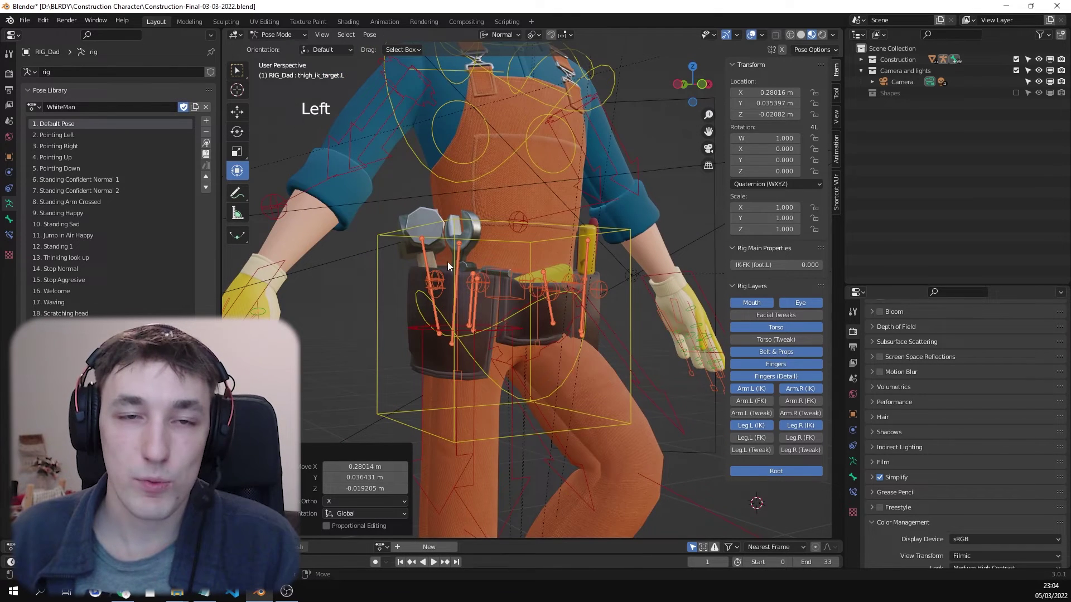
right_click(427, 255)
key(g)
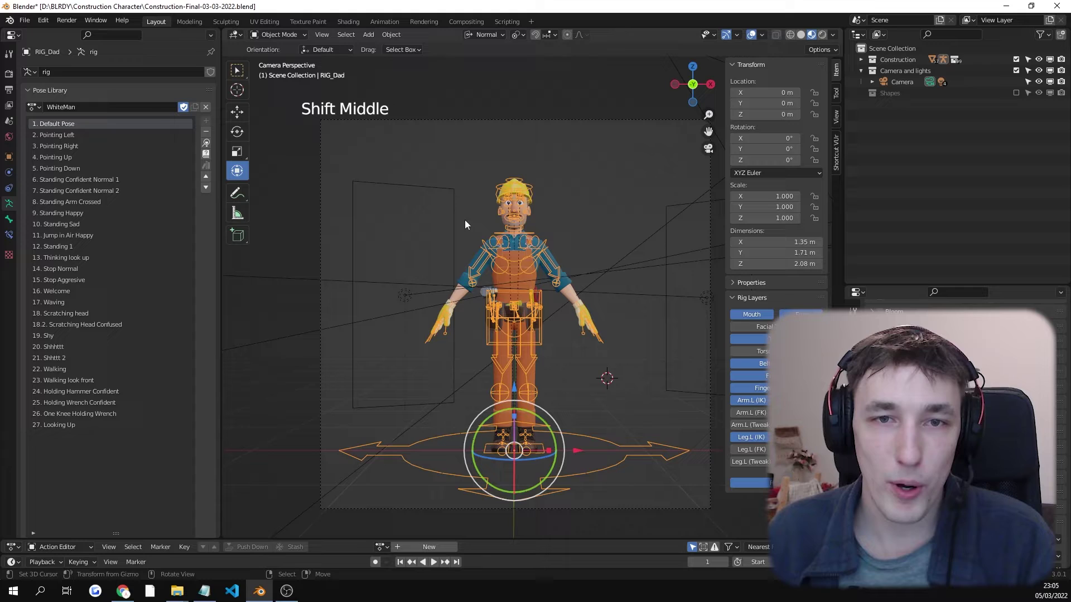
Step: Select the jumpsuit, test-move it without keeping the change, then reselect the character rig
right_click(516, 274)
right_click(532, 257)
right_click(532, 257)
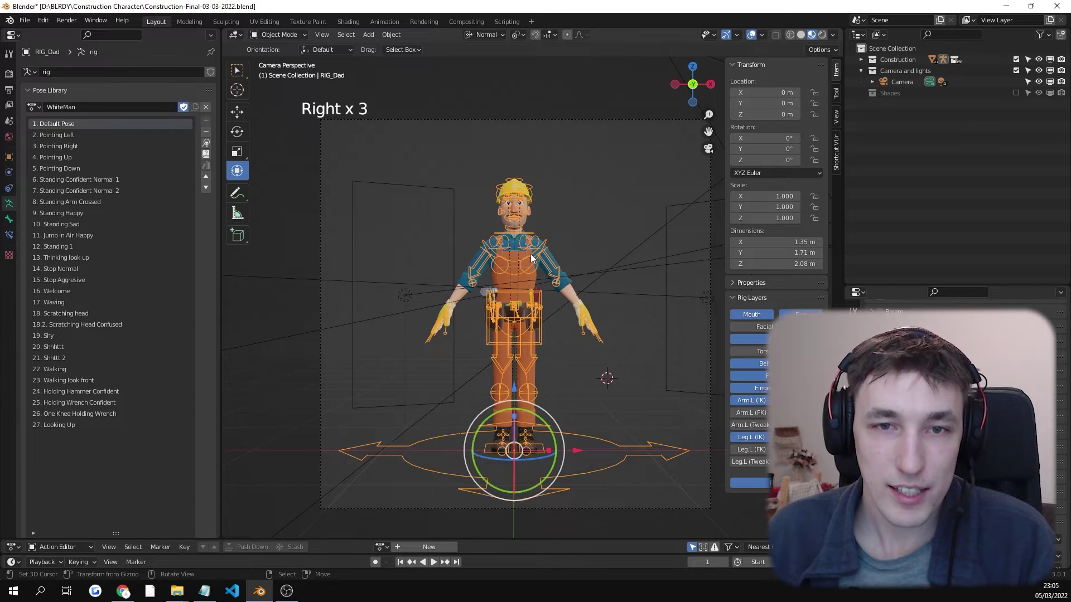
right_click(510, 286)
right_click(513, 286)
key(g)
key(Escape)
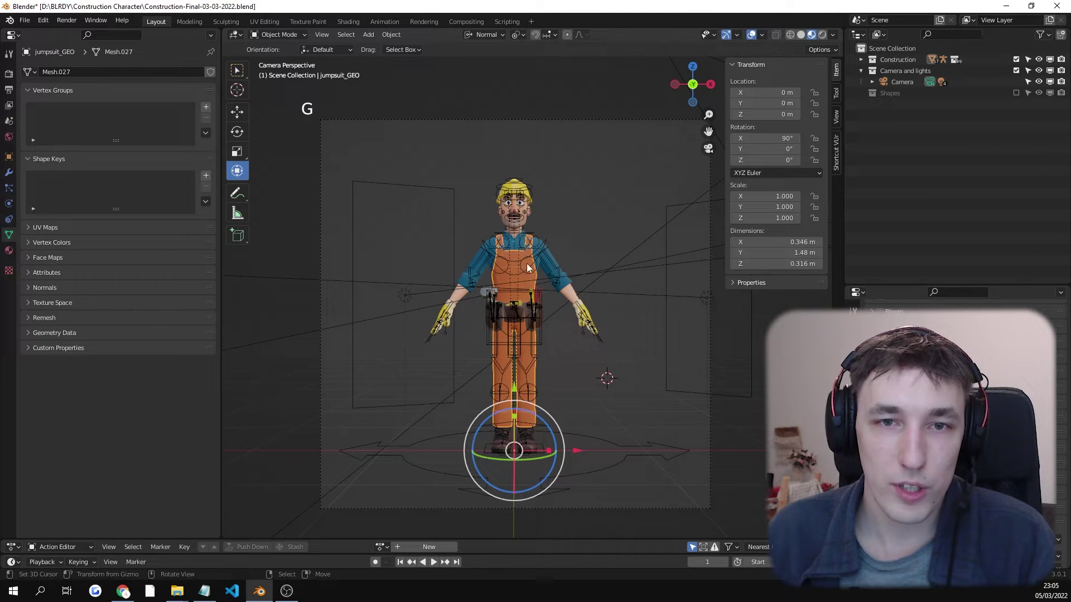
right_click(526, 265)
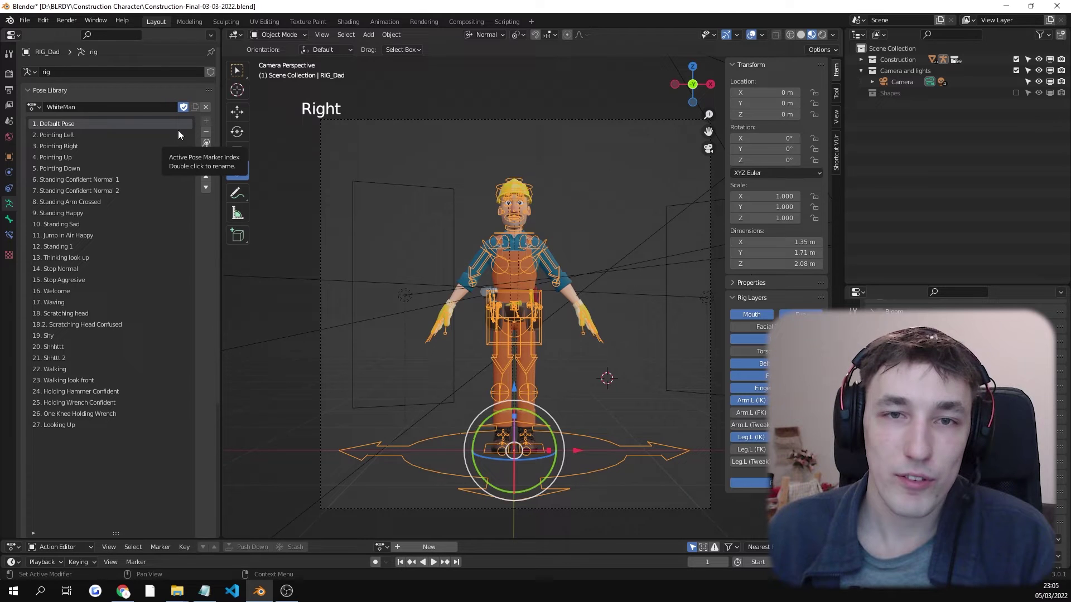
Step: Apply pose '6. Standing Confident Normal 1' from the Pose Library to RIG_Dad
right_click(547, 188)
right_click(547, 188)
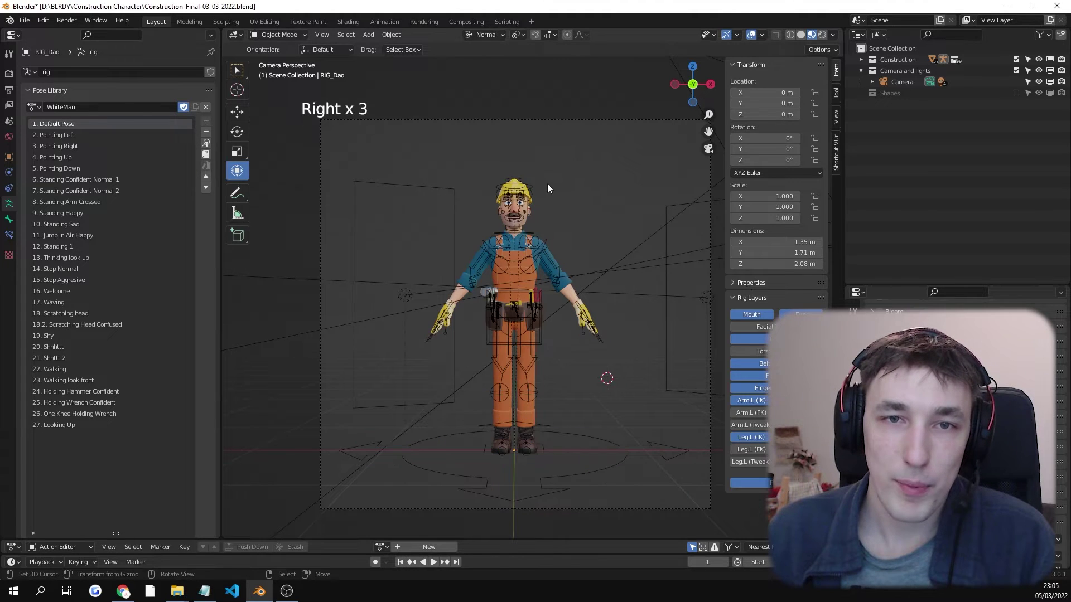
right_click(520, 208)
scroll(69, 182, down, 1)
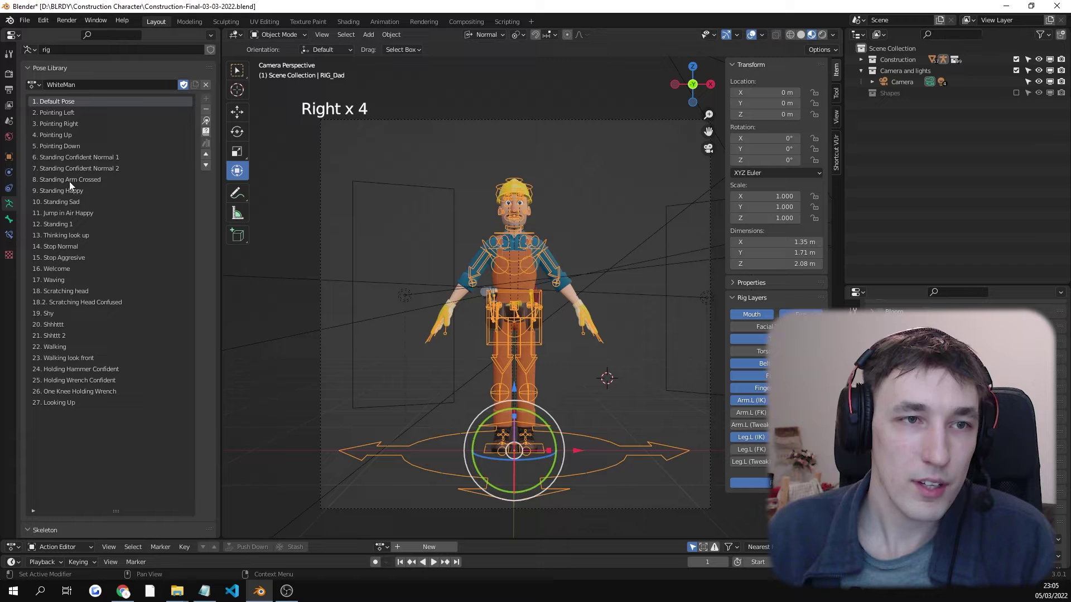
scroll(70, 182, up, 1)
click(63, 183)
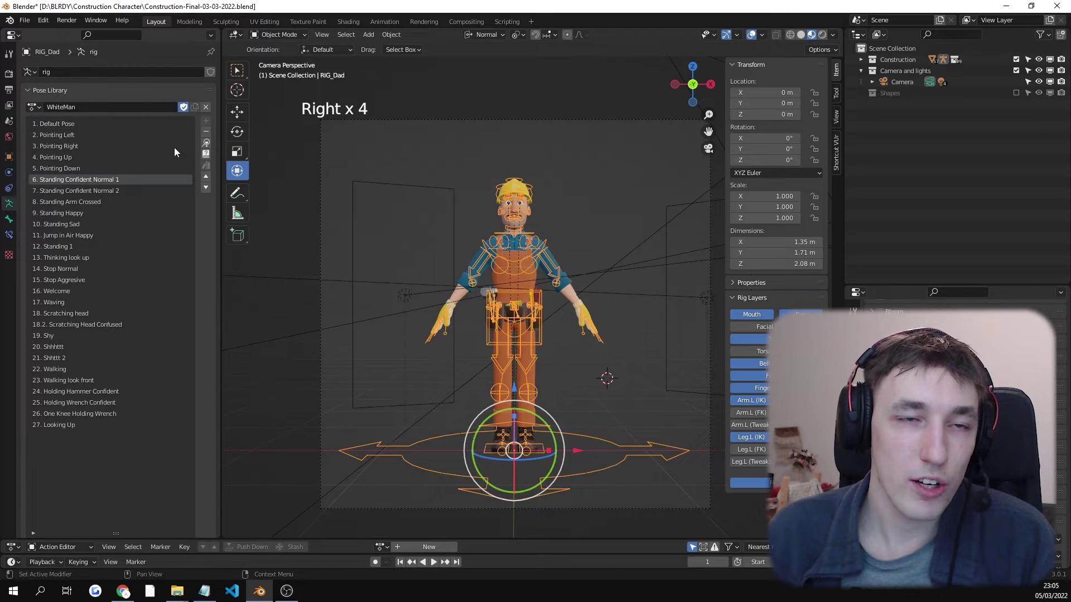
click(205, 147)
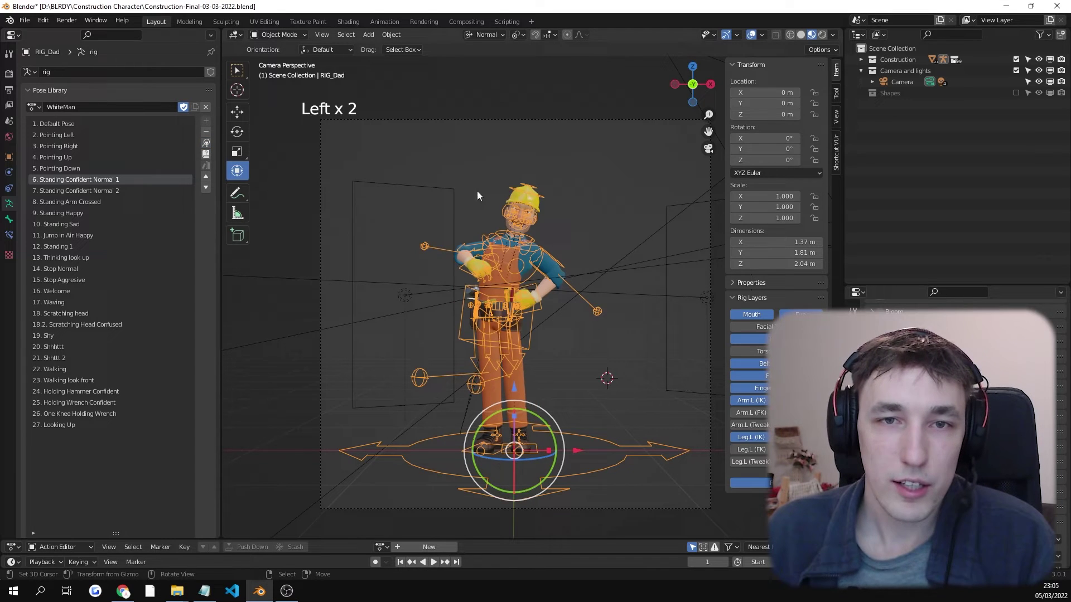
Step: Hide the viewport overlays, centre the character and apply the Standing Sad pose
click(750, 36)
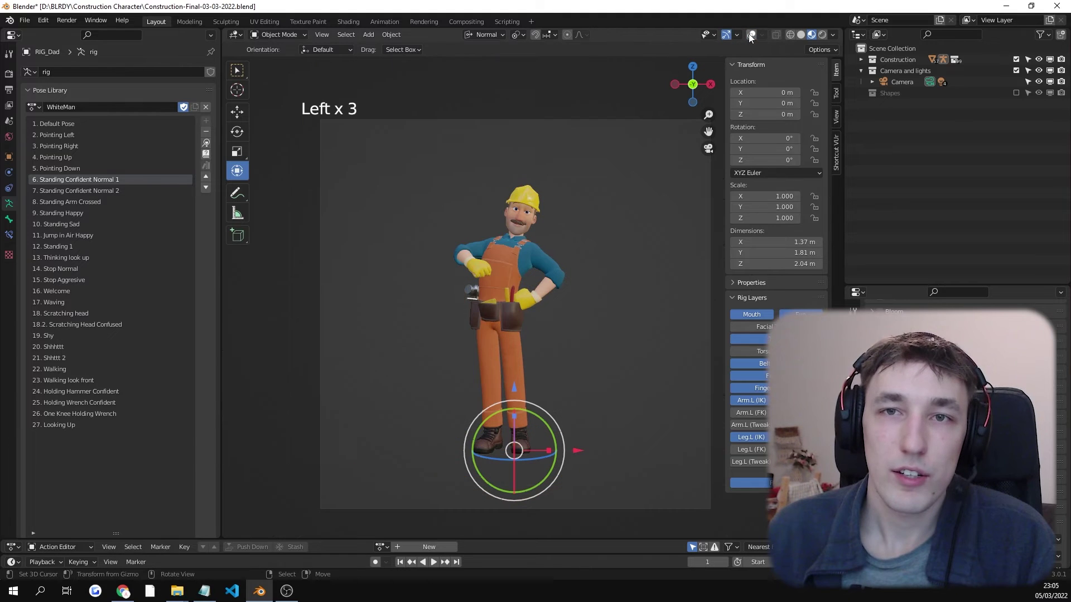
scroll(550, 222, up, 3)
shift+middle_drag(550, 223, 560, 192)
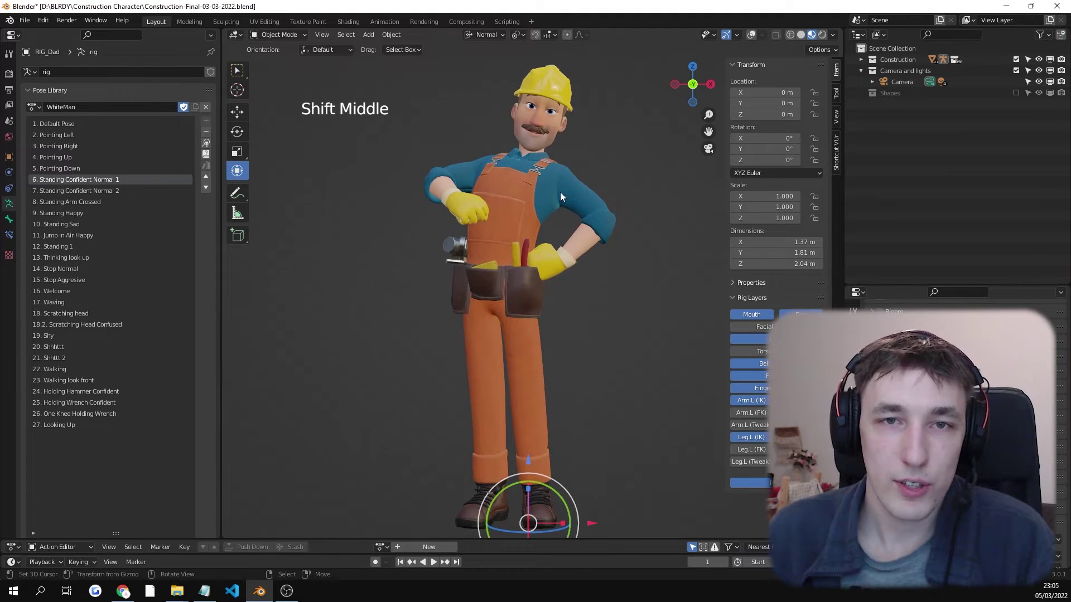
click(106, 224)
click(206, 143)
Step: Apply the Waving pose, then finish on the Scratching Head Confused pose
scroll(185, 232, down, 2)
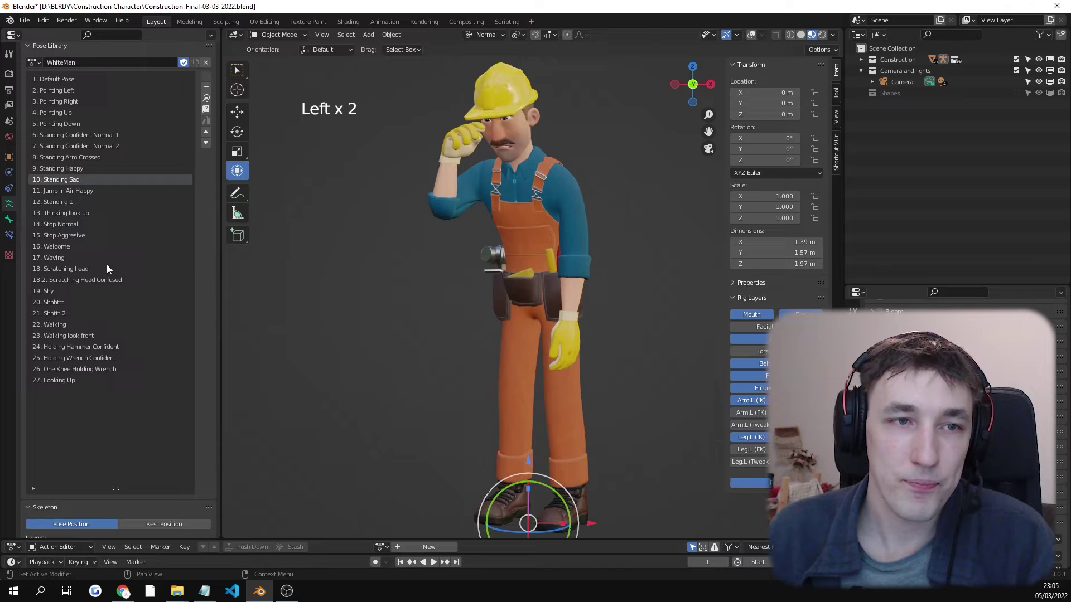
click(106, 258)
click(206, 98)
scroll(91, 242, down, 1)
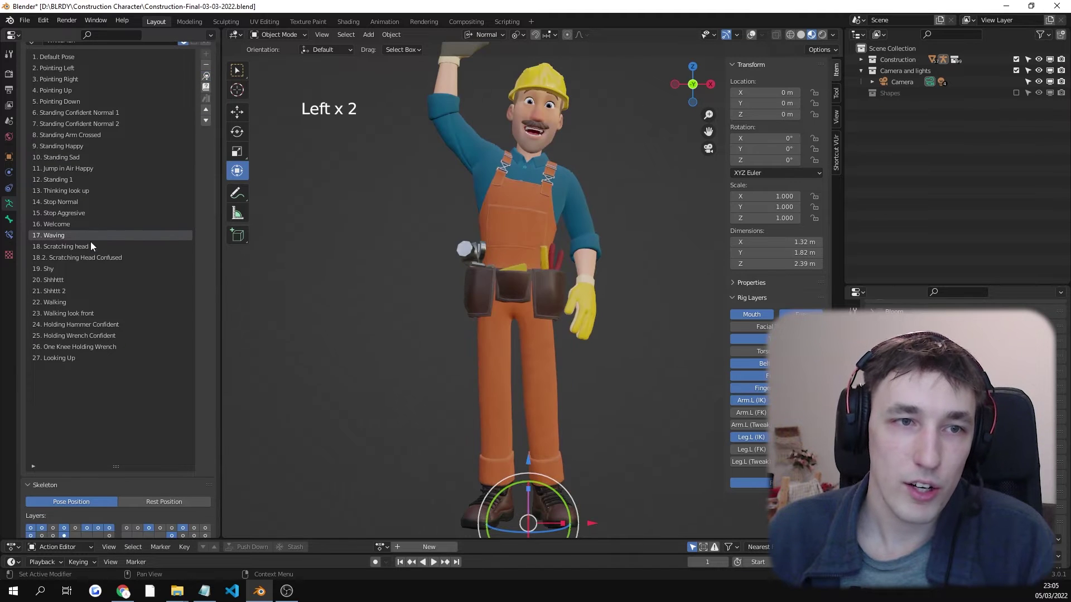
click(90, 257)
click(205, 76)
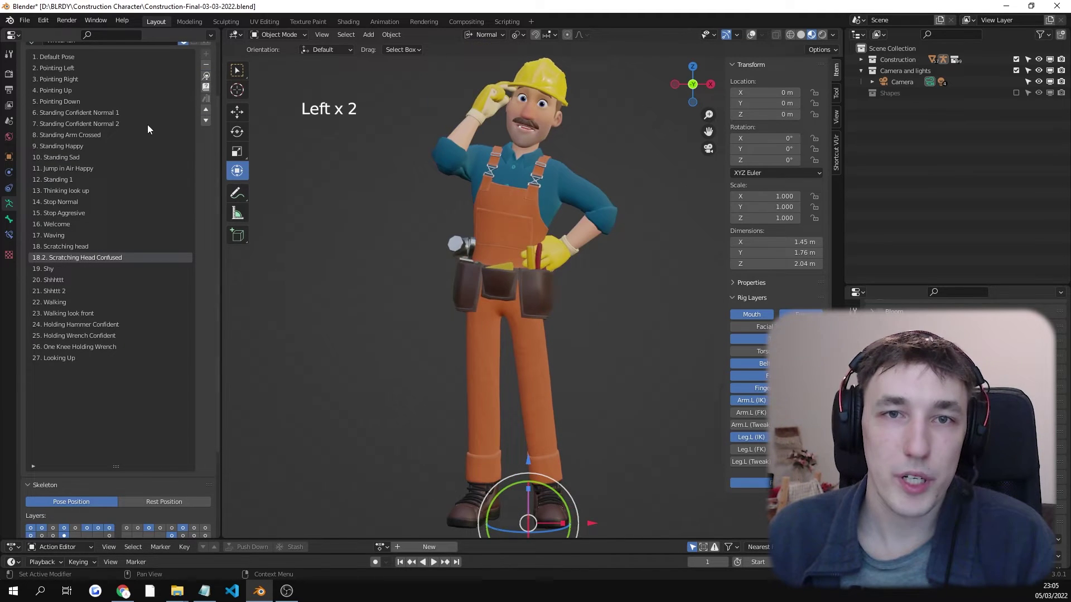
scroll(477, 198, down, 2)
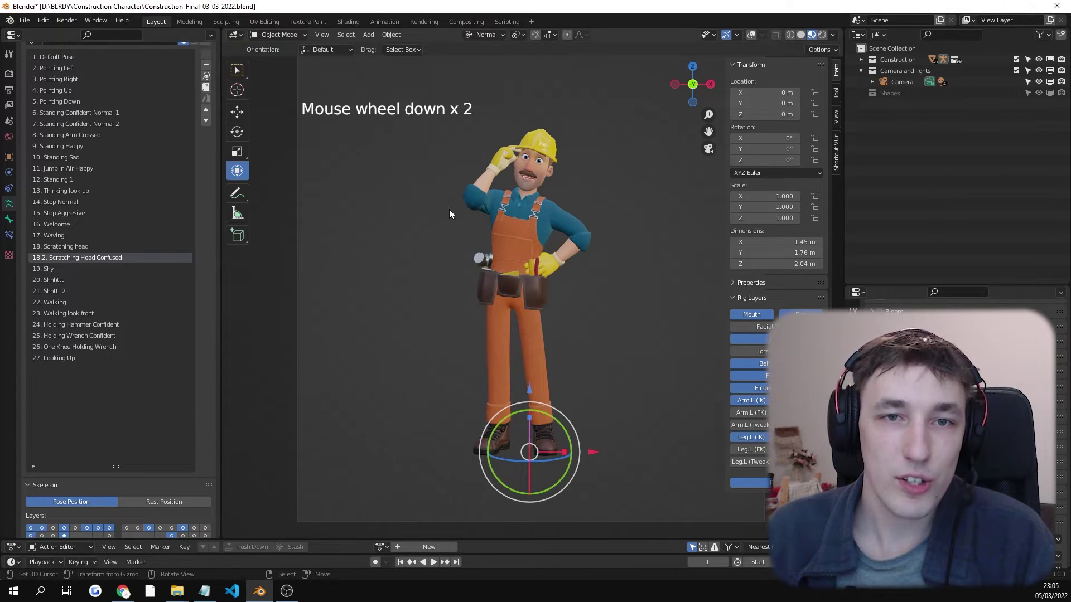
Step: Show the rig controls again and briefly select the torso control in Pose Mode
click(748, 34)
key(Tab)
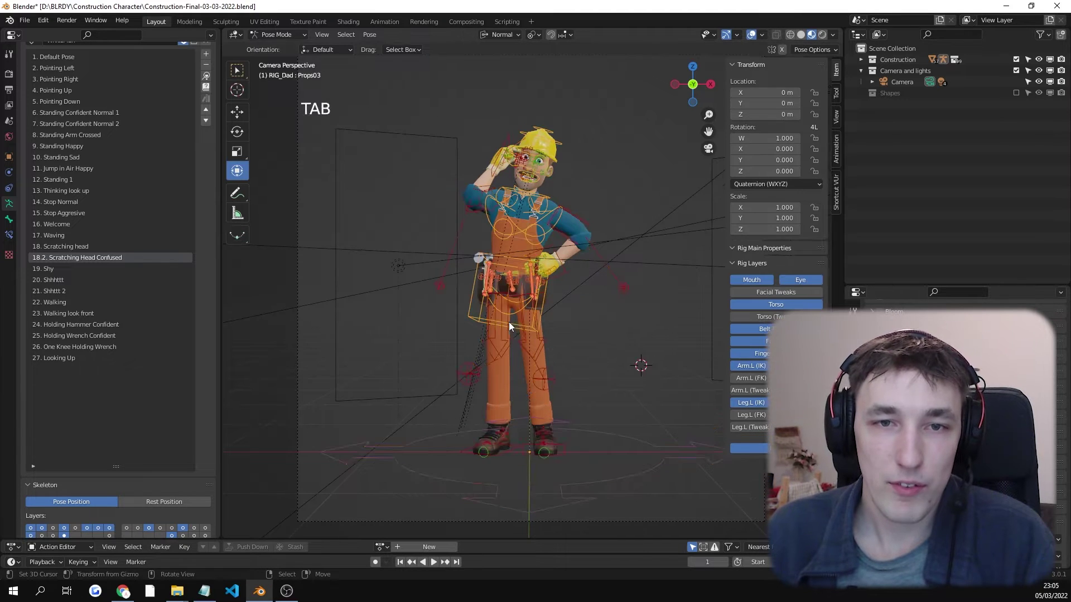
scroll(440, 282, up, 2)
right_click(443, 286)
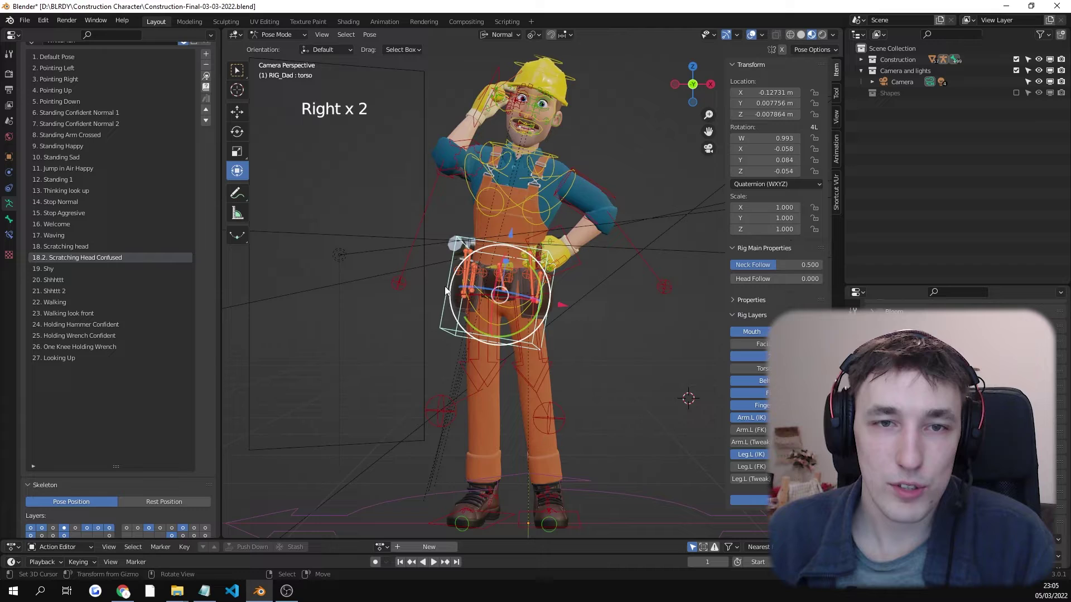
key(Tab)
Step: Try the Thinking look up and Standing Confident Normal 1 poses, then apply '19. Shy'
click(153, 190)
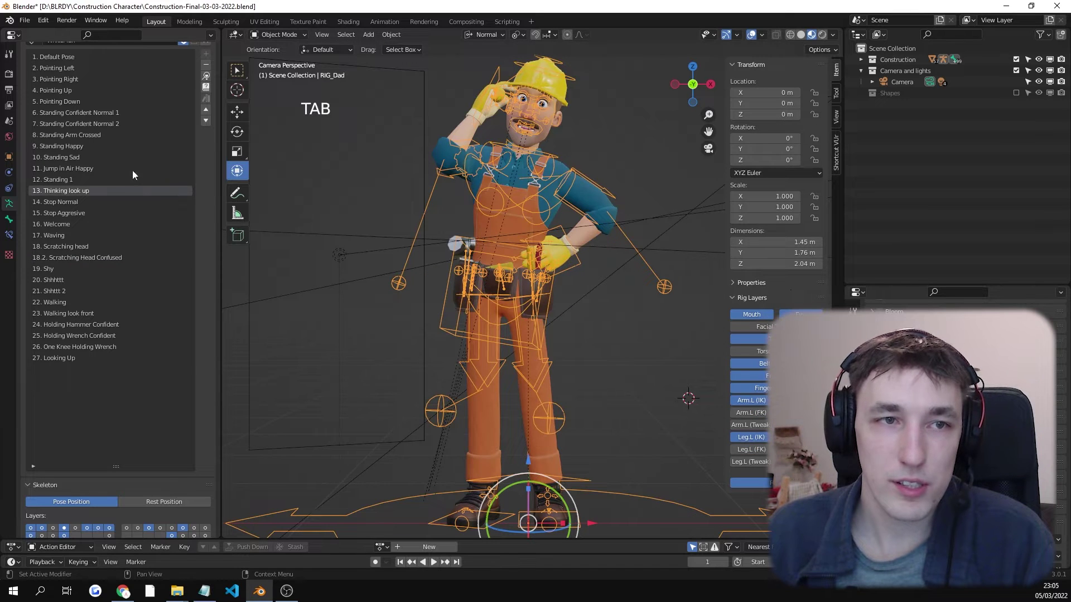
double_click(206, 77)
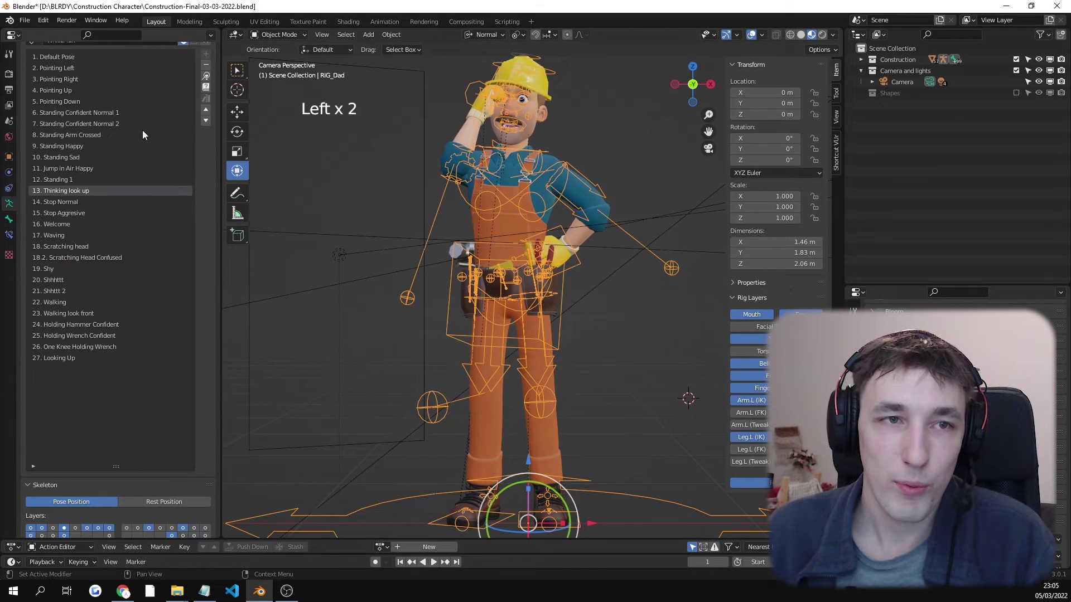
scroll(143, 130, up, 1)
click(137, 130)
click(207, 100)
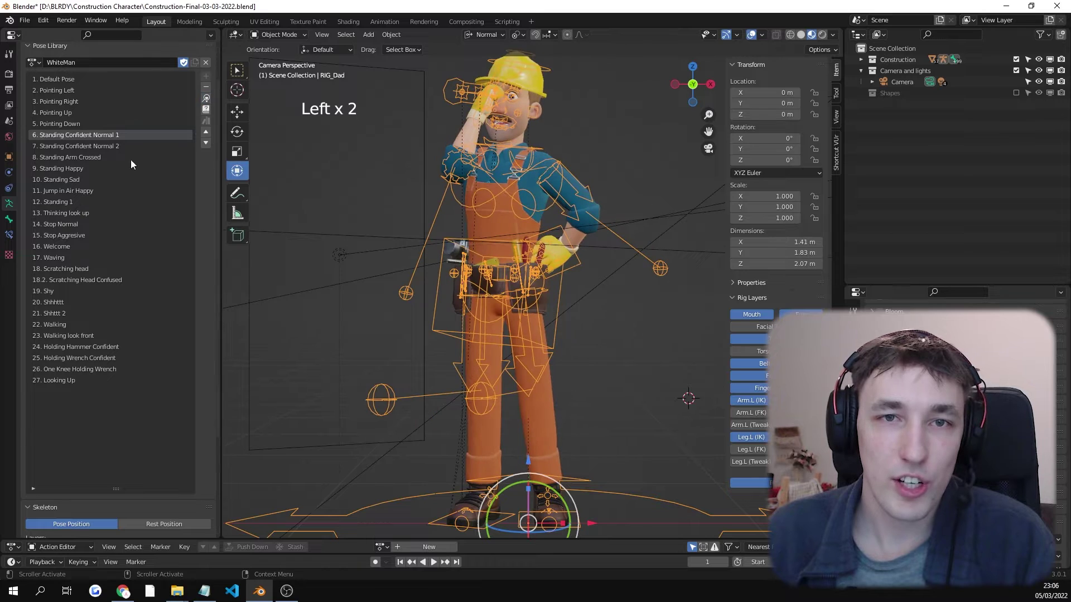
click(121, 290)
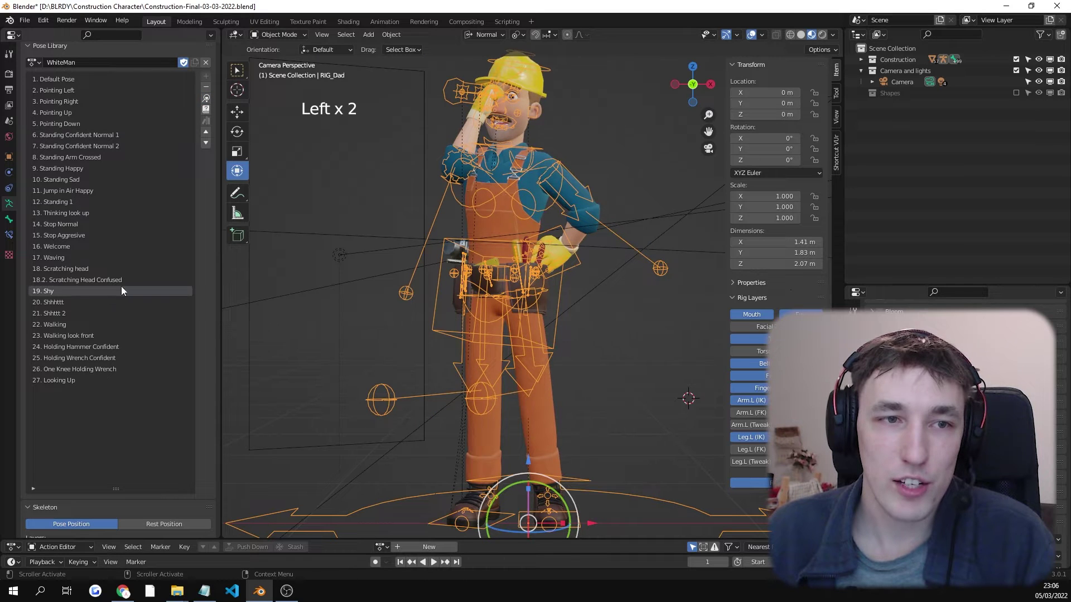
double_click(206, 100)
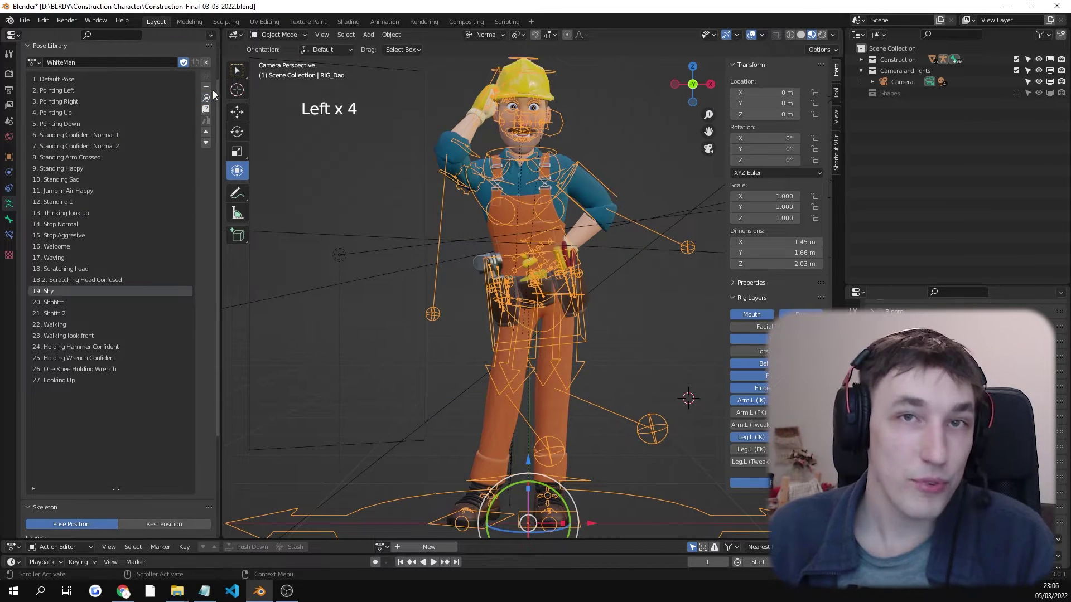
Step: Test-grab the torso in Pose Mode, cancel, return to Object Mode and apply Thinking look up
key(ctrl+Tab)
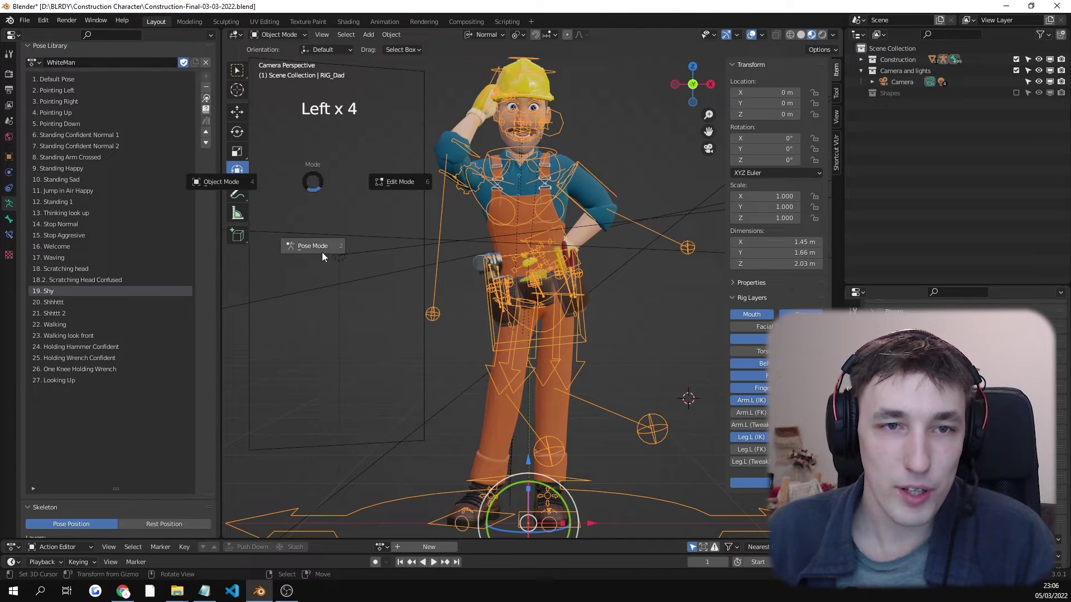
key(Tab)
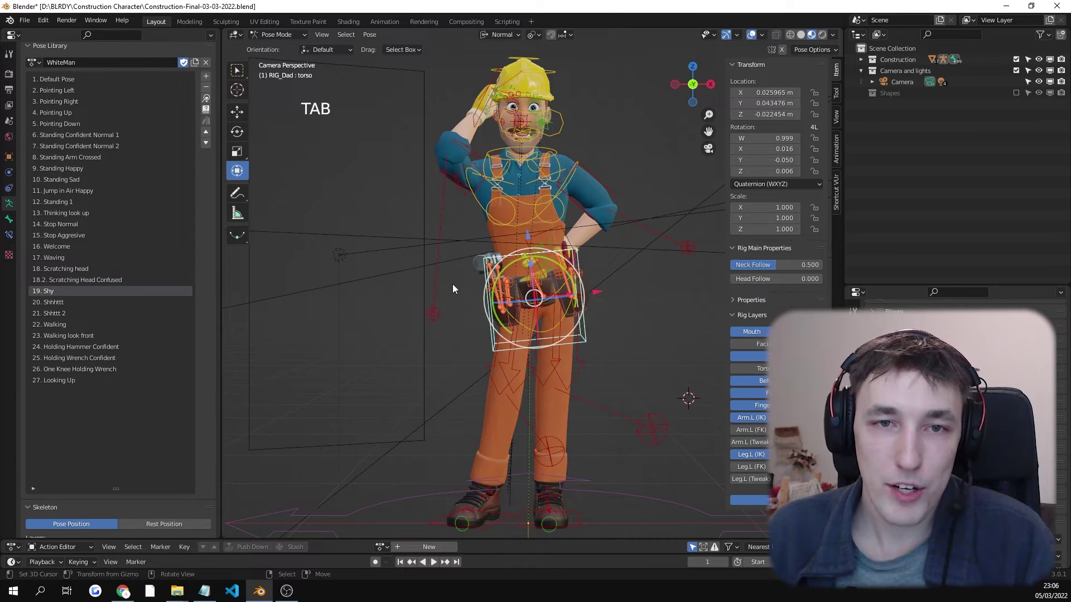
key(Right)
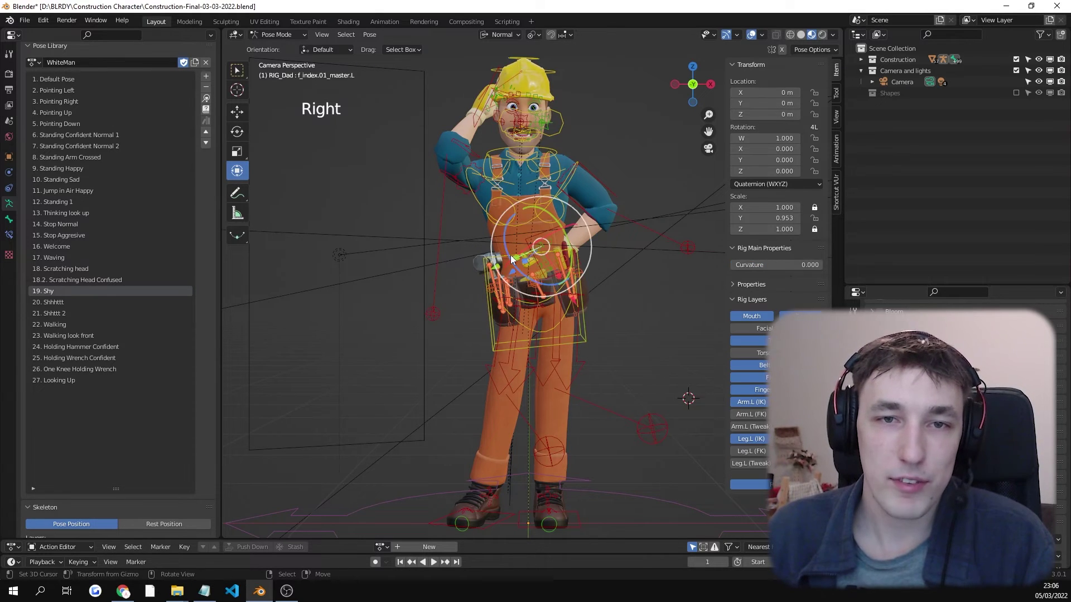
key(Right)
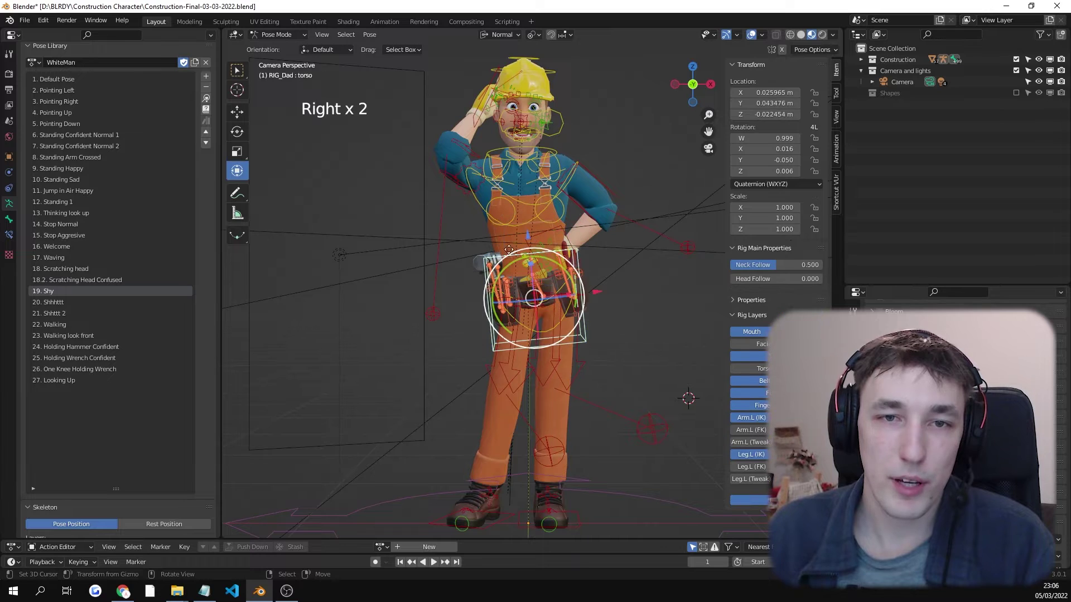
key(g)
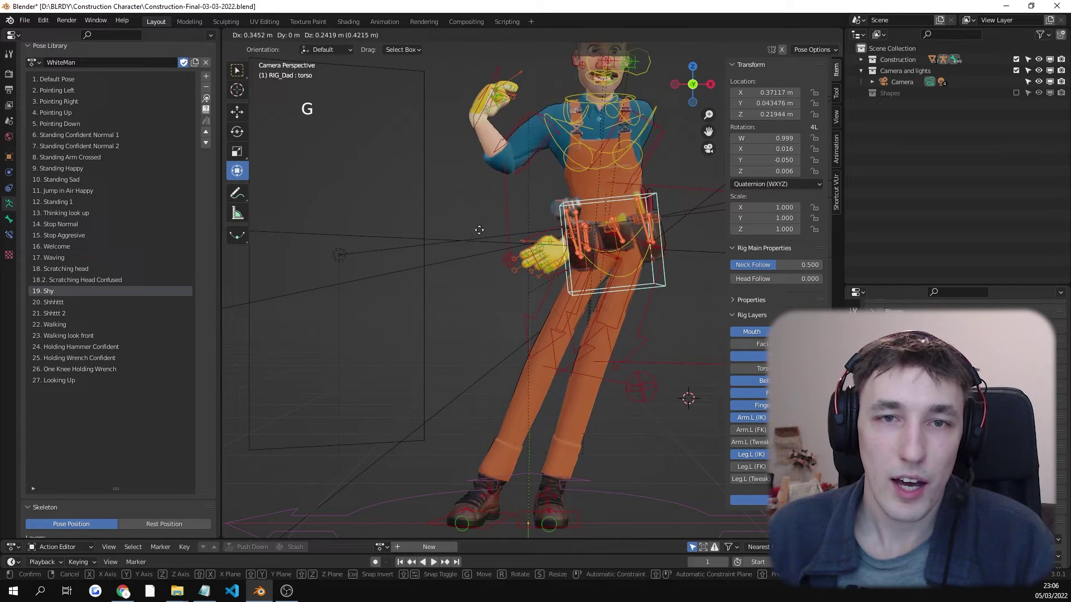
right_click(399, 182)
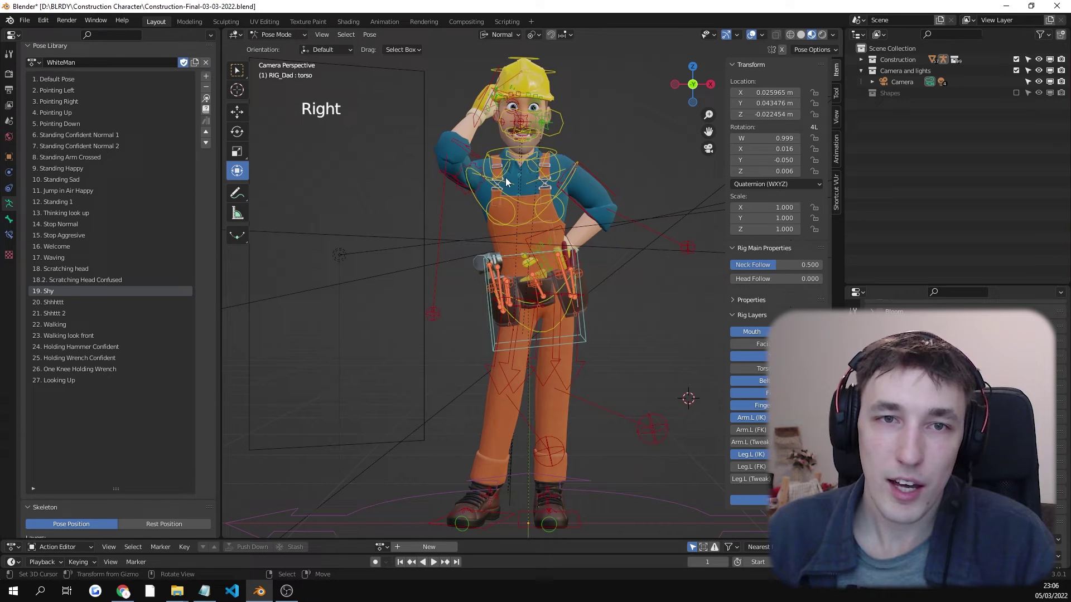
key(Tab)
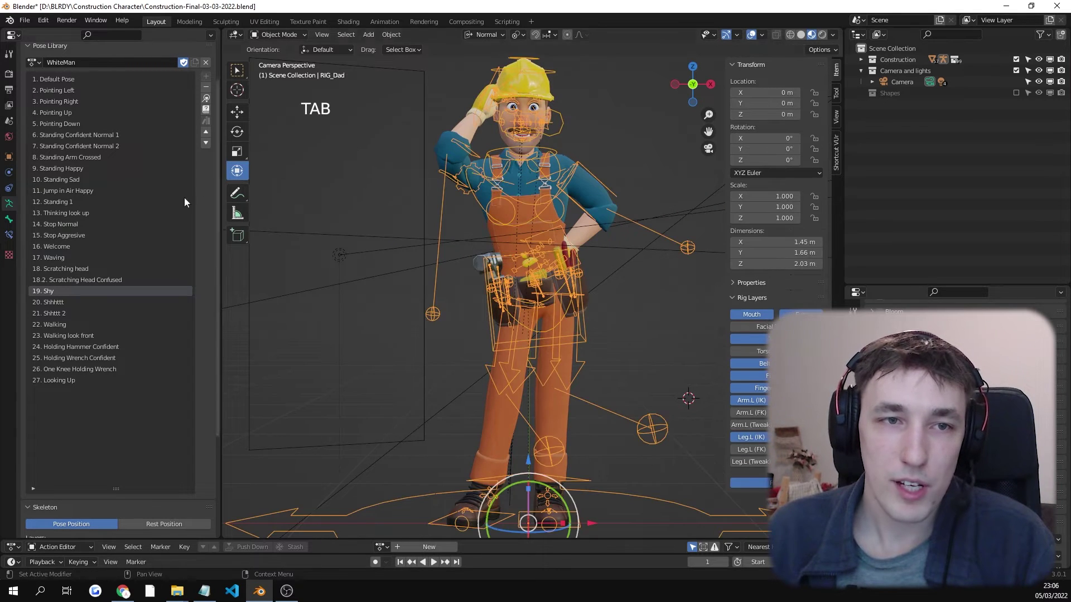
click(88, 213)
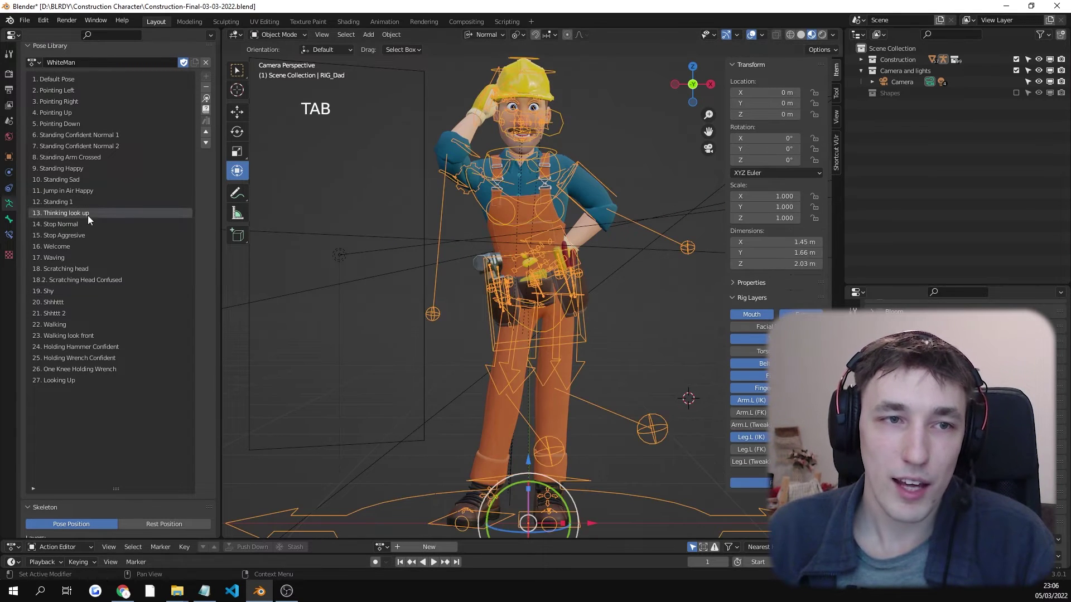
click(206, 99)
Step: Apply the Standing Confident Normal 2 pose and toggle the Camera and lights collection off and on
click(56, 146)
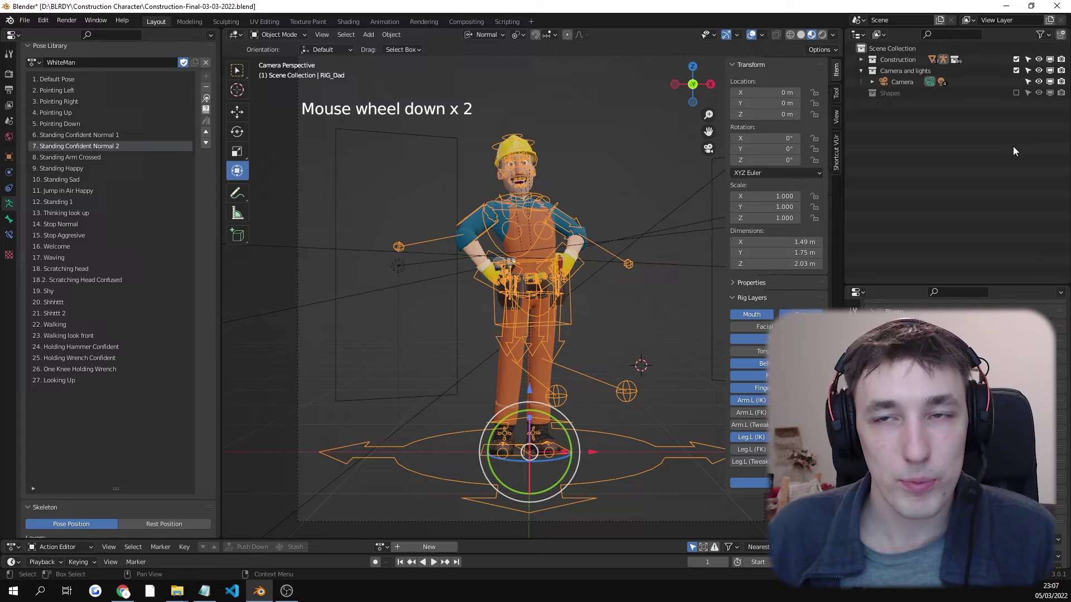
click(1019, 71)
click(1018, 70)
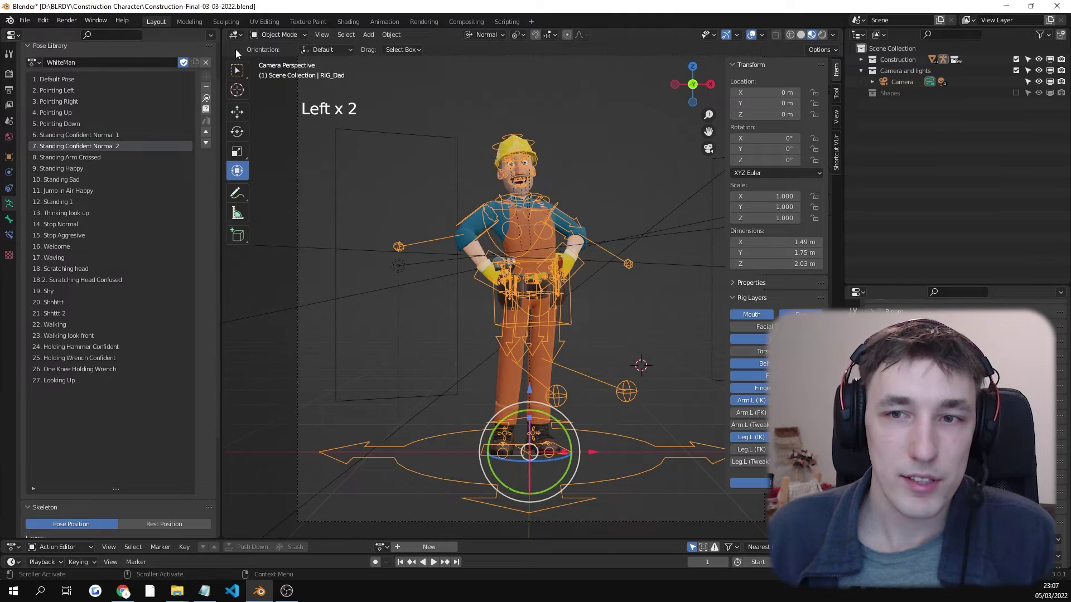
Step: Set the scene's render engine to Cycles in the Render properties
click(73, 21)
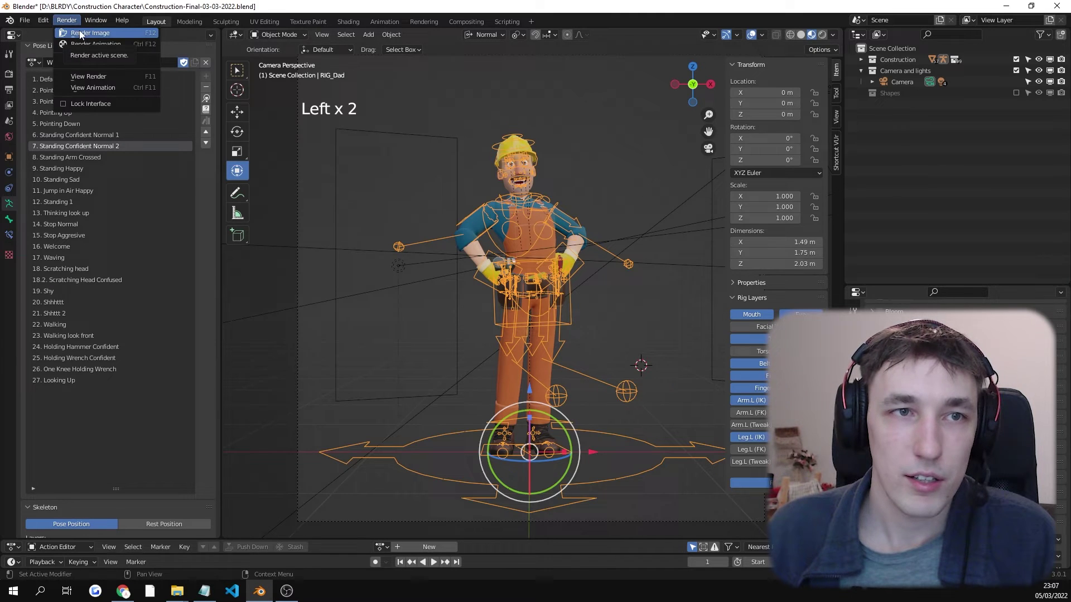
click(853, 331)
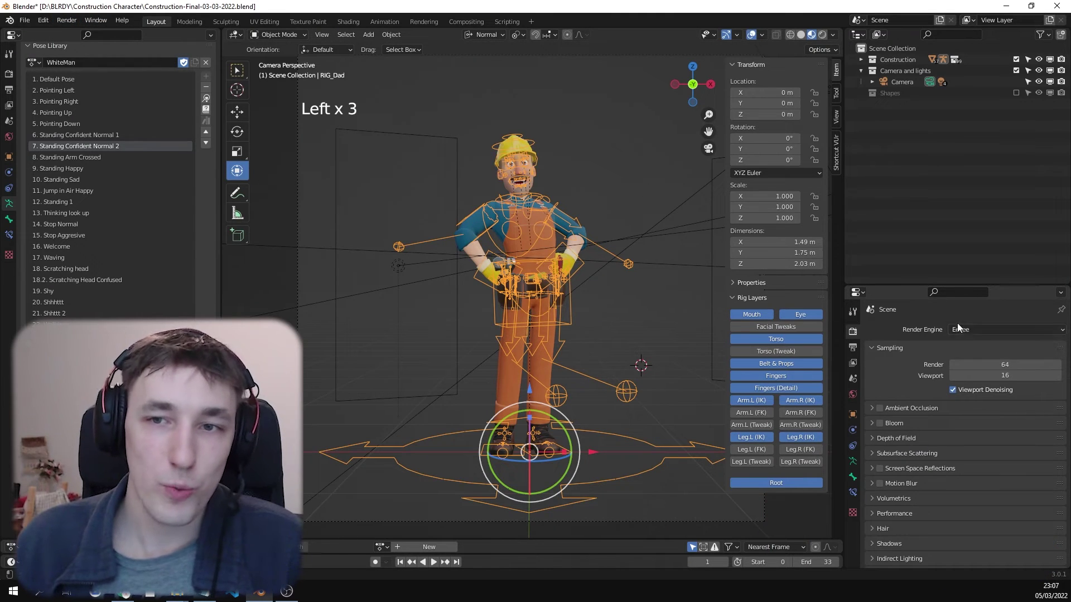
click(957, 329)
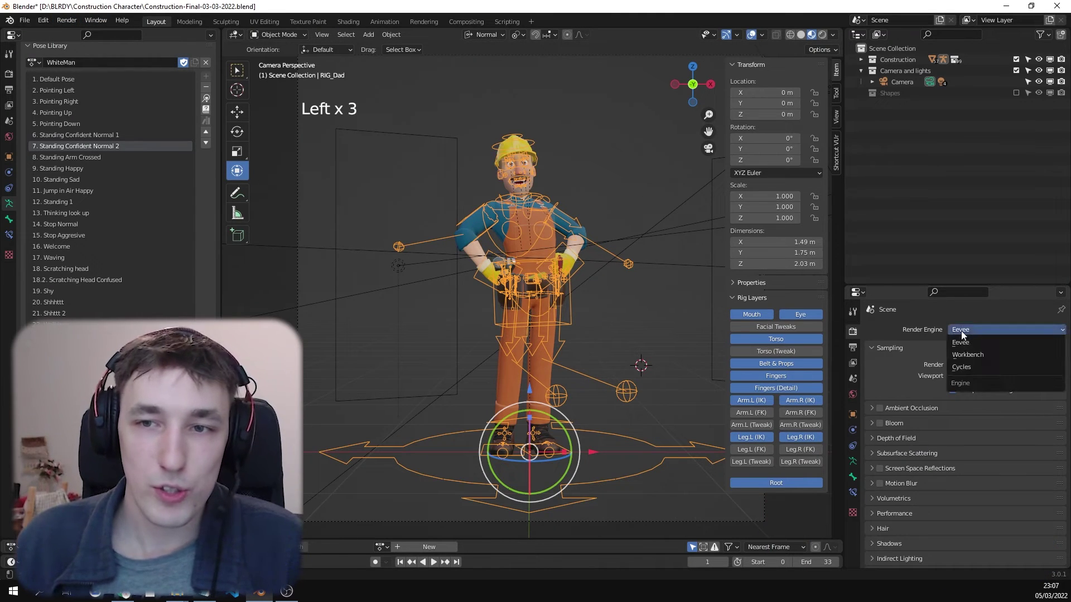
click(975, 368)
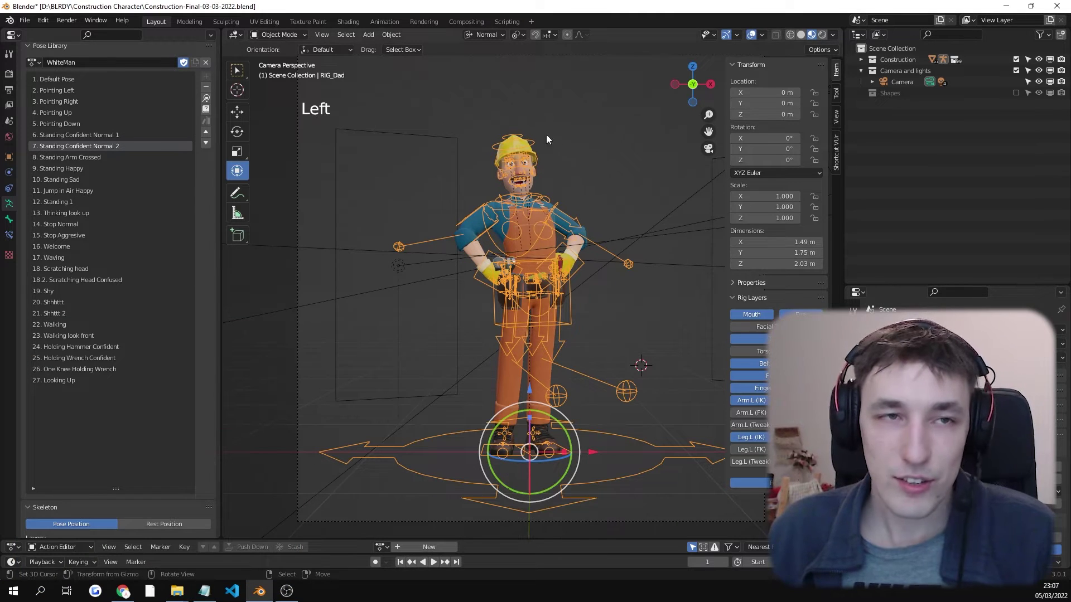
Step: Render the hands-on-hips worker as an image with Cycles and zoom in and out on the result
click(74, 23)
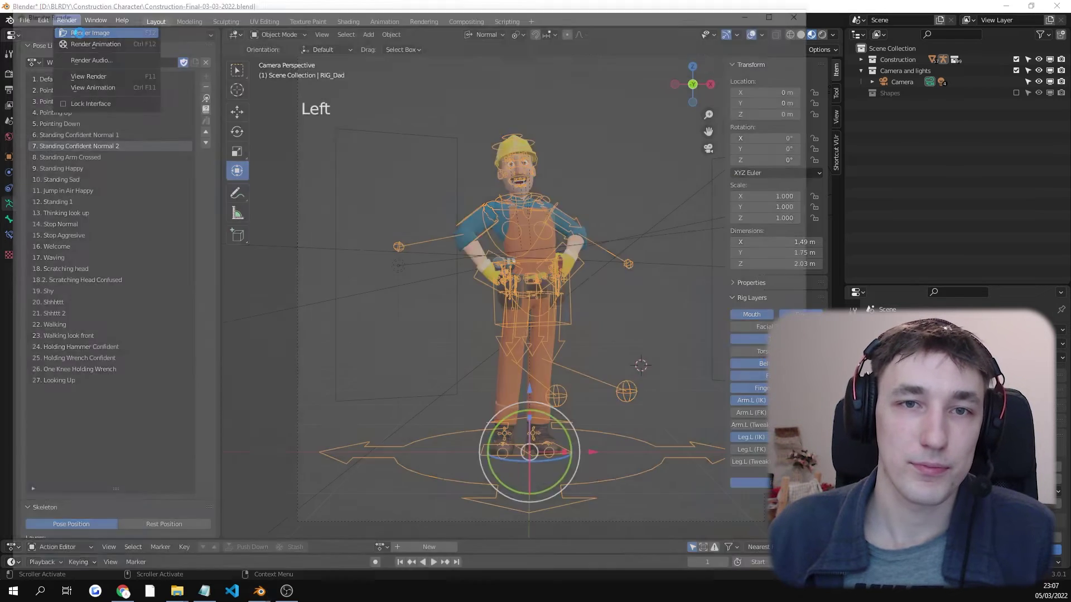
click(79, 32)
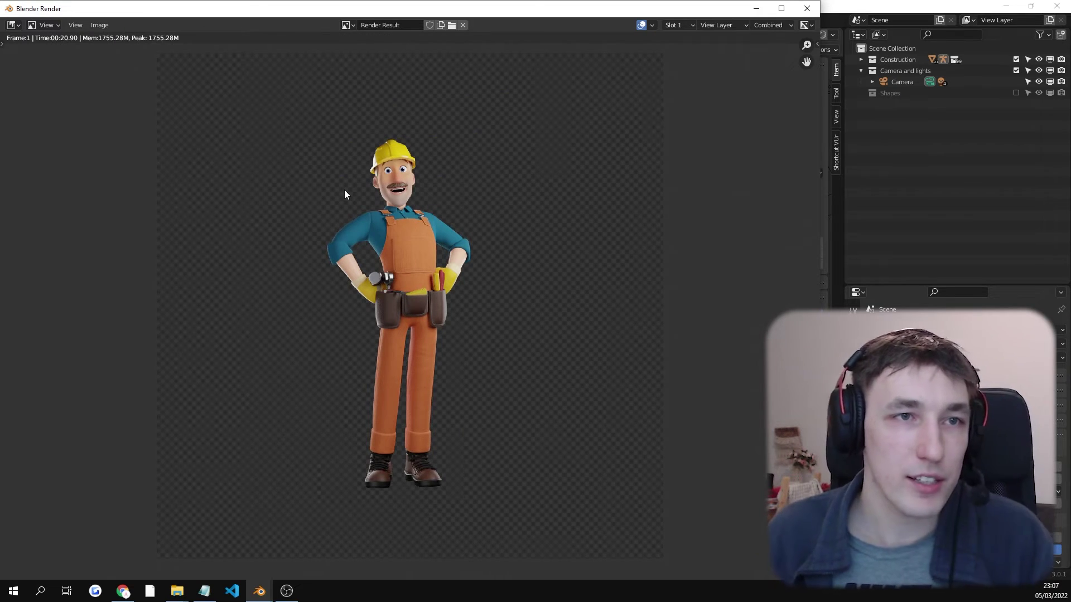
scroll(371, 175, up, 4)
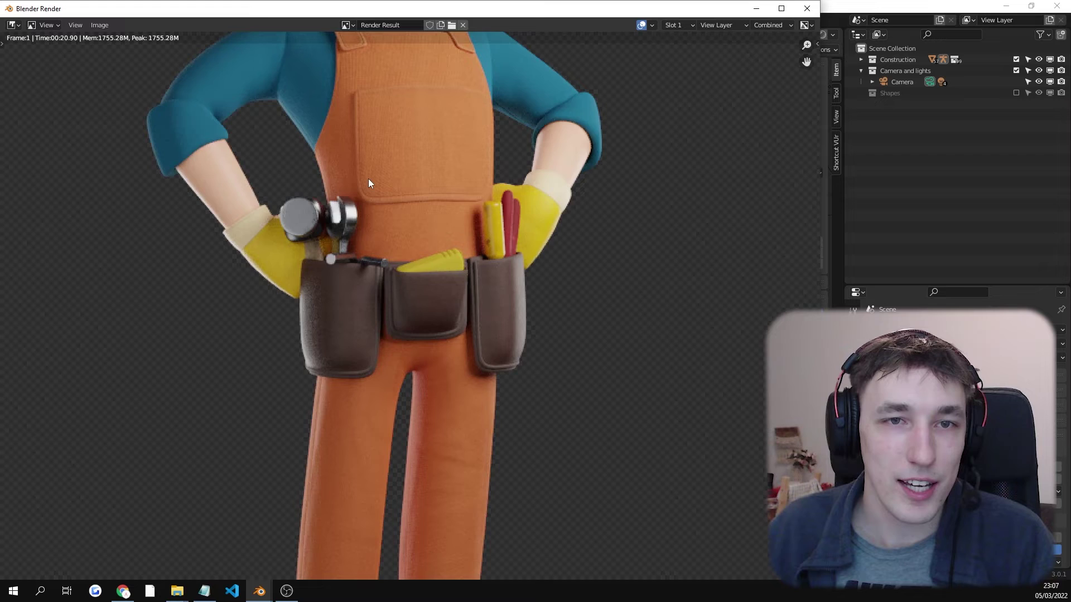
scroll(370, 179, down, 4)
scroll(387, 185, up, 4)
scroll(386, 193, down, 4)
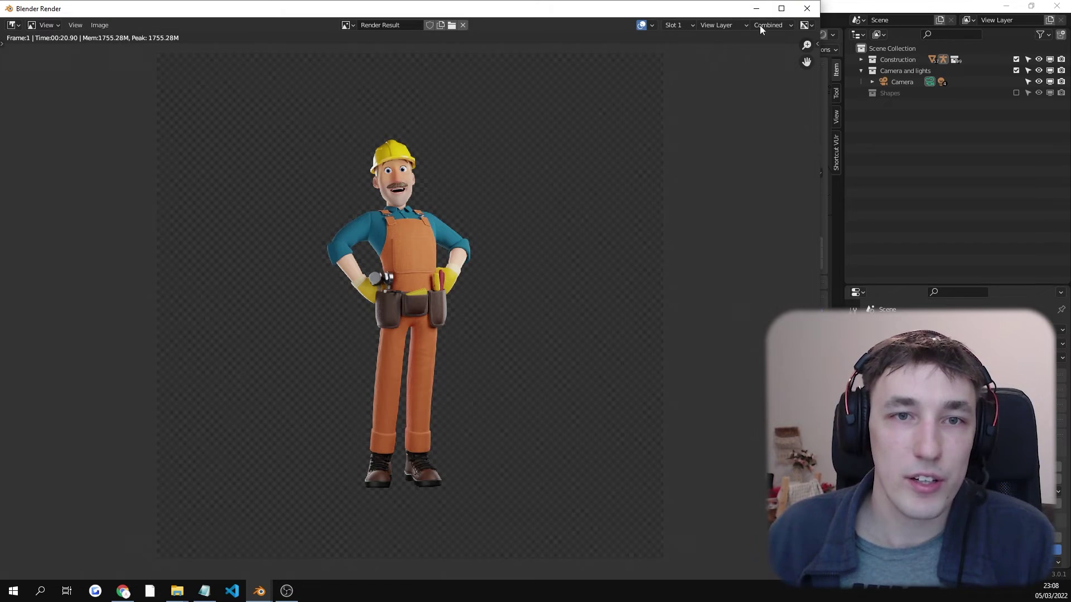
Step: Close the render window and switch the render engine back to Eevee
click(807, 9)
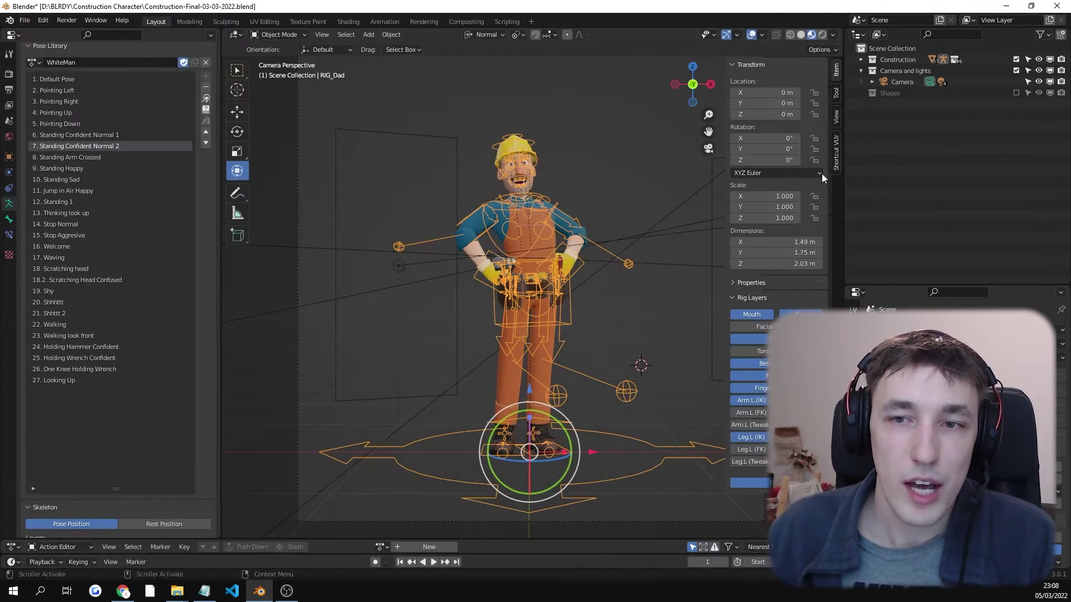
click(965, 329)
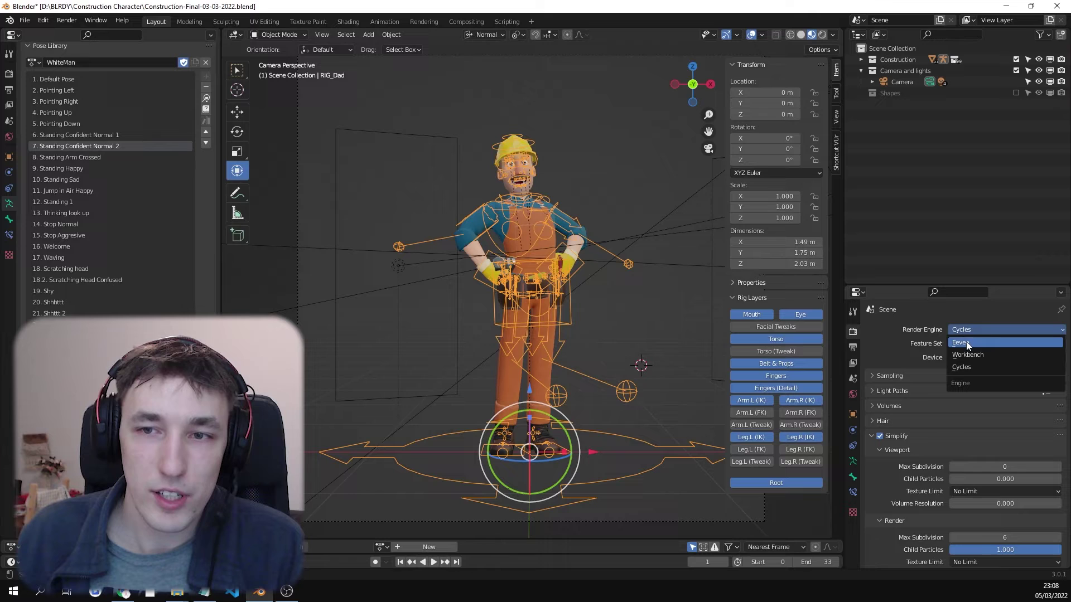
click(966, 341)
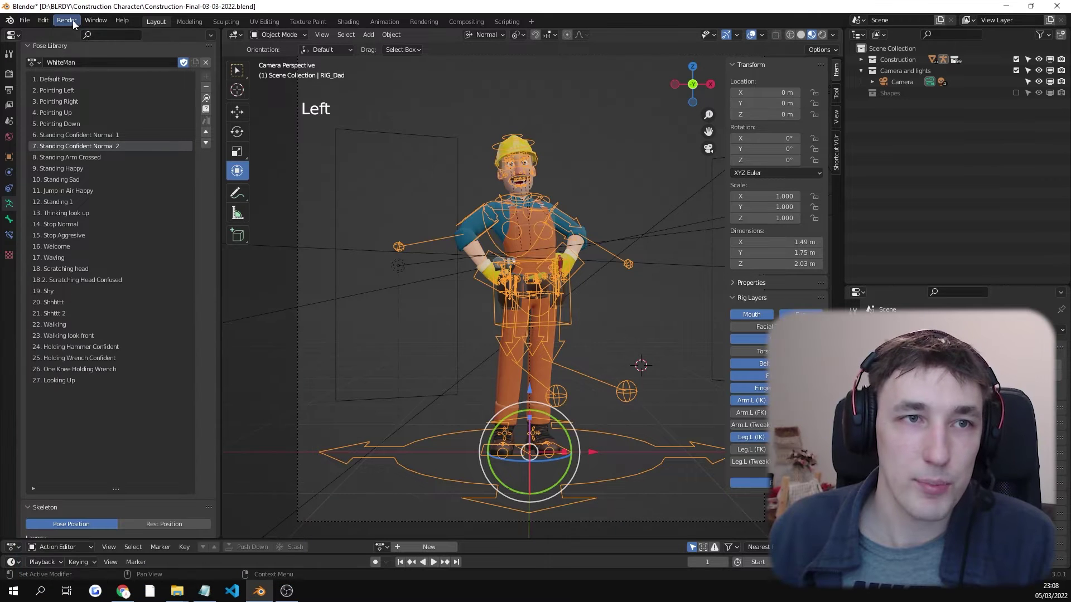
Step: Render the image with Eevee and zoom and pan around the result toward the head
click(67, 21)
click(83, 33)
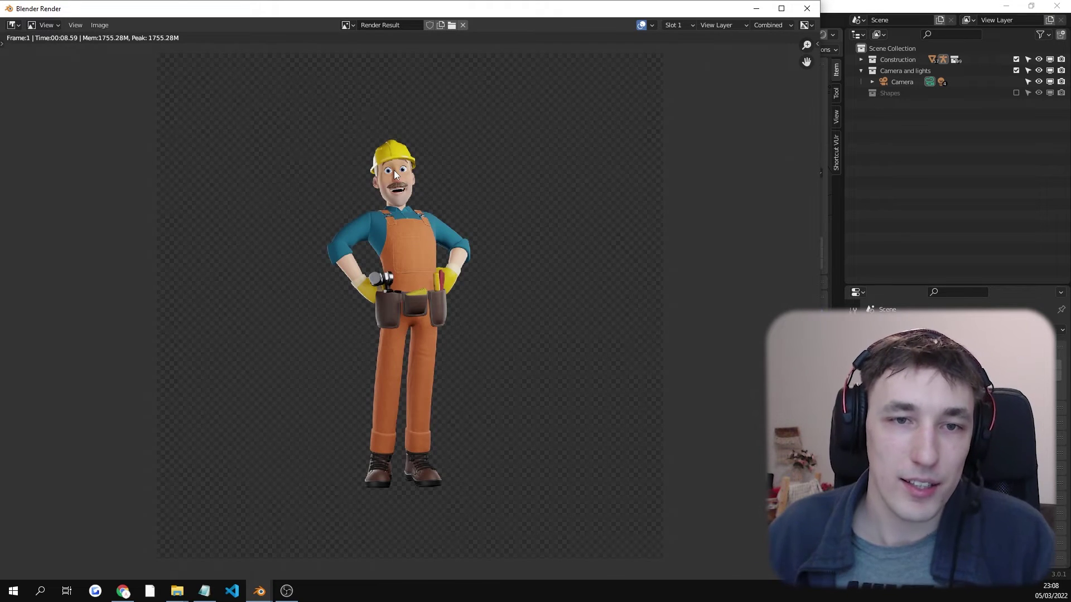
scroll(441, 255, up, 5)
scroll(441, 253, down, 4)
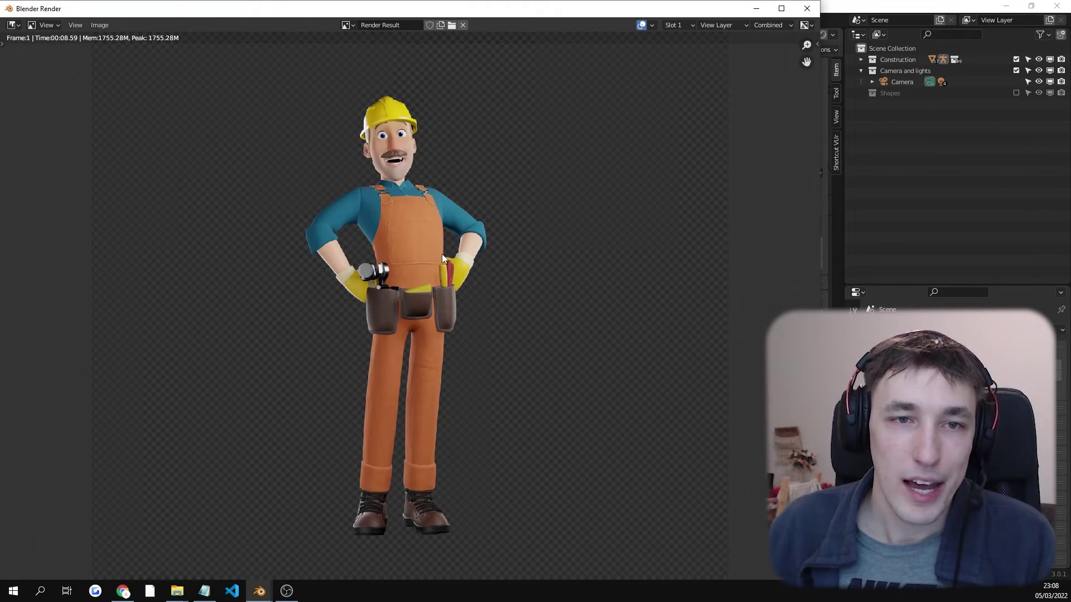
scroll(360, 283, up, 3)
scroll(361, 283, down, 3)
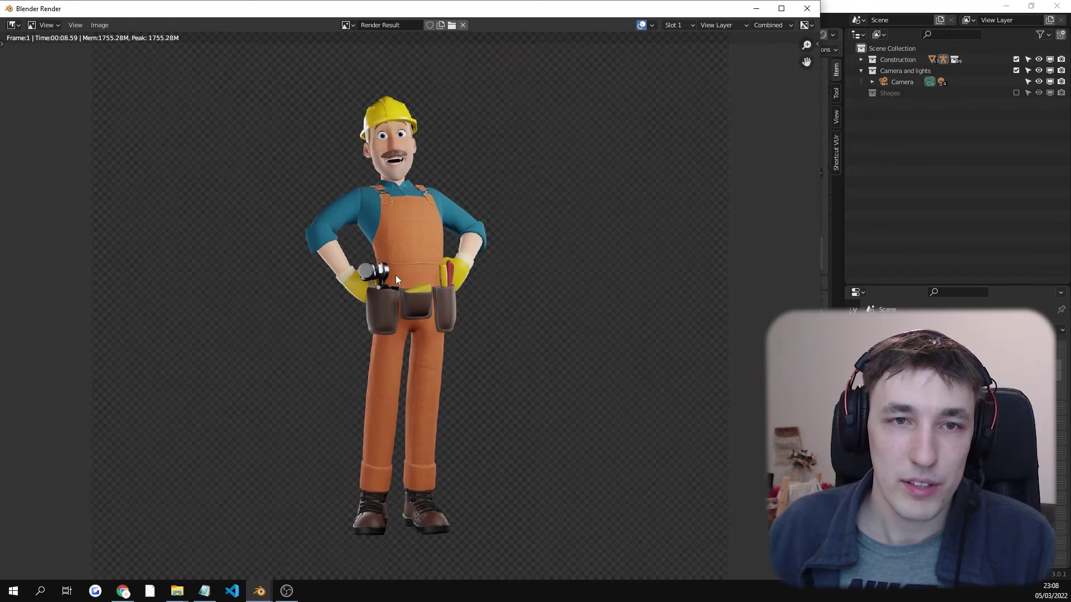
scroll(406, 240, up, 3)
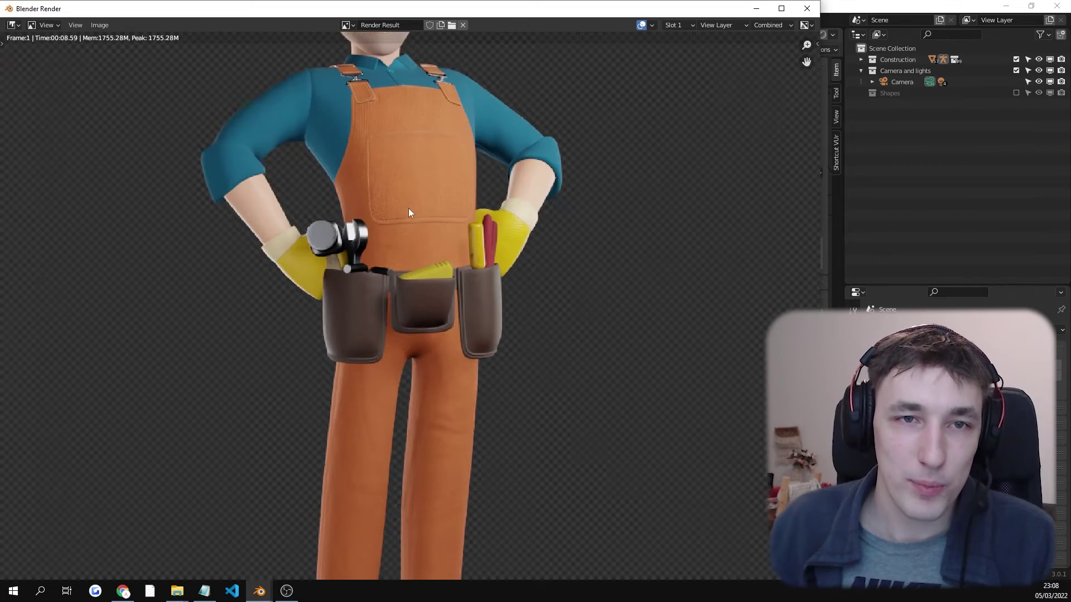
middle_drag(411, 213, 432, 390)
scroll(429, 290, up, 2)
scroll(430, 293, down, 3)
scroll(446, 251, up, 2)
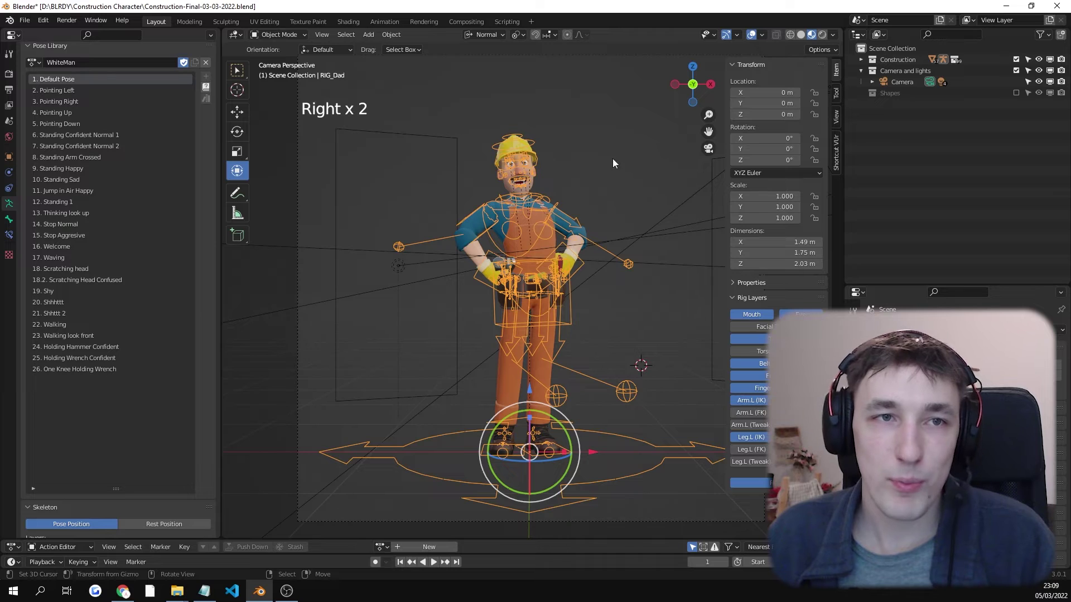
Step: Select '1. Default Pose' in the Pose Library and apply it so the arms hang down
scroll(207, 107, up, 2)
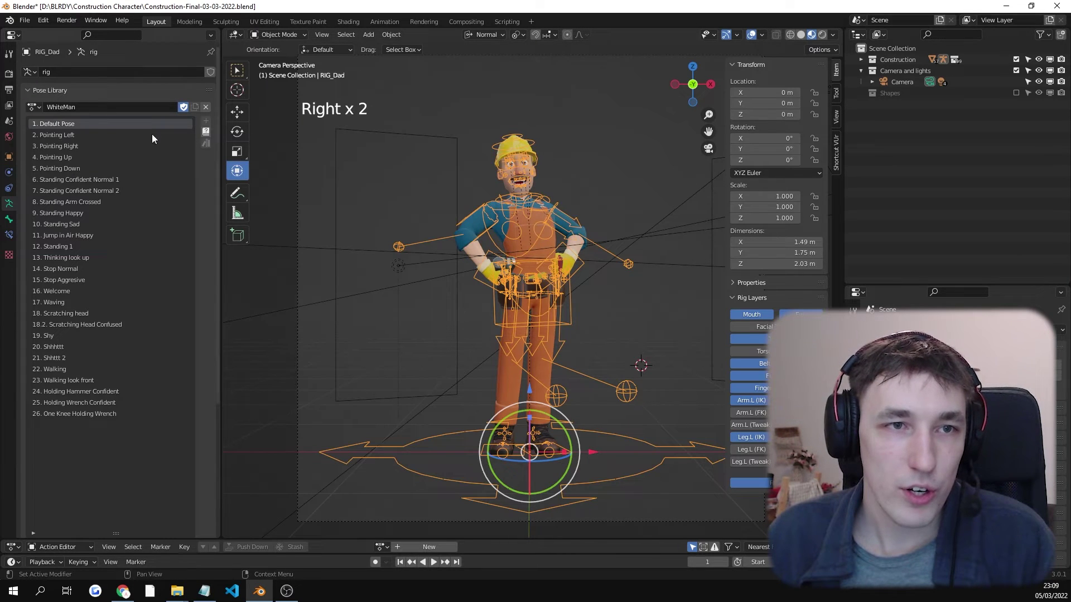
click(76, 135)
click(79, 124)
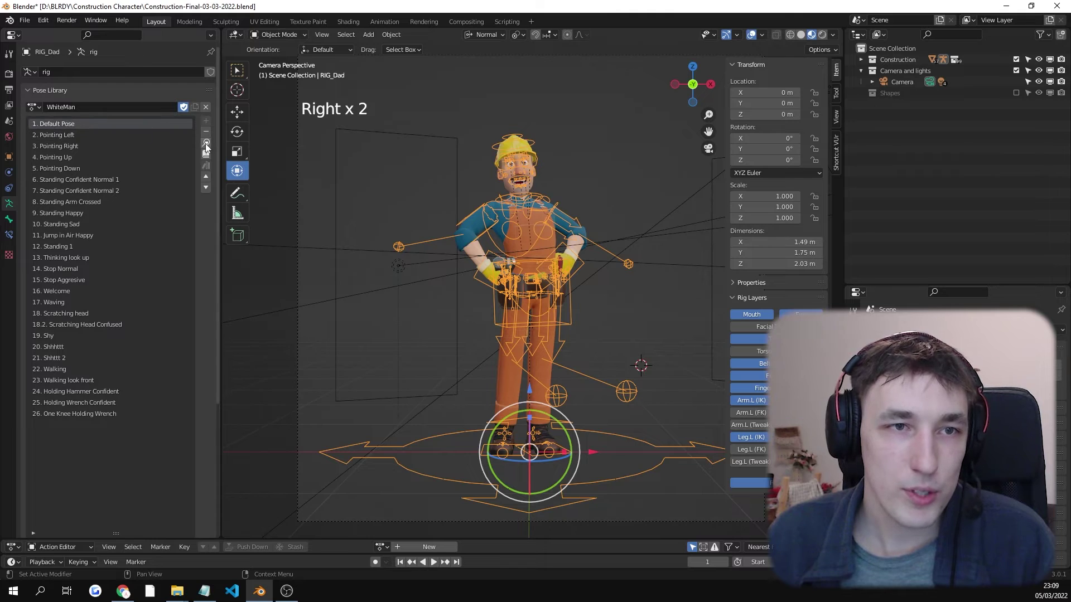
click(207, 144)
click(206, 146)
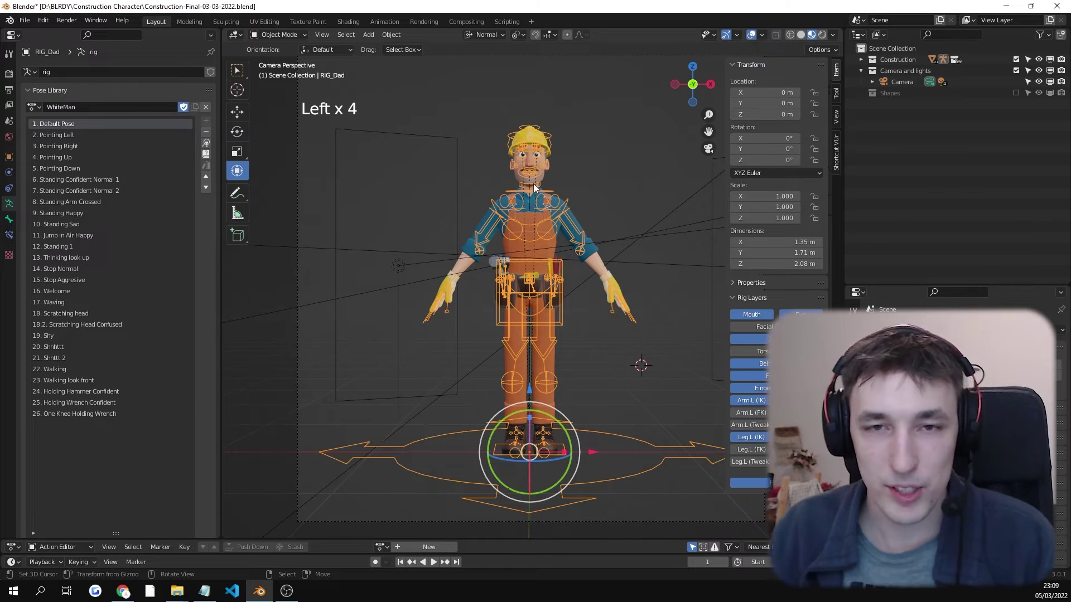
Step: Enter Pose Mode, test-grab the torso control and cancel, then center the view on the waist
key(ctrl+Tab)
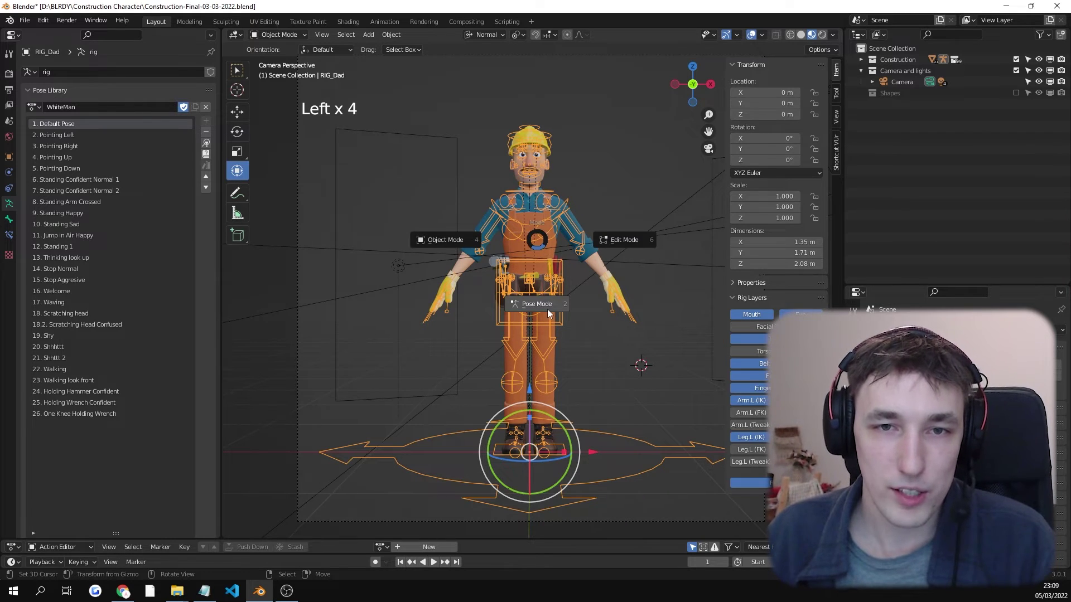
key(Tab)
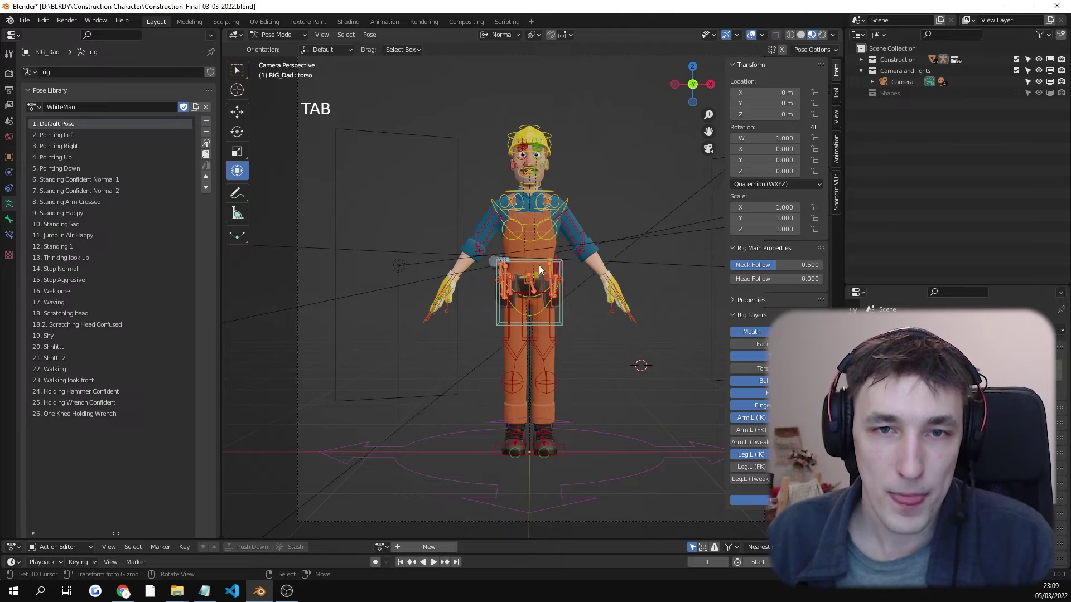
scroll(537, 266, up, 3)
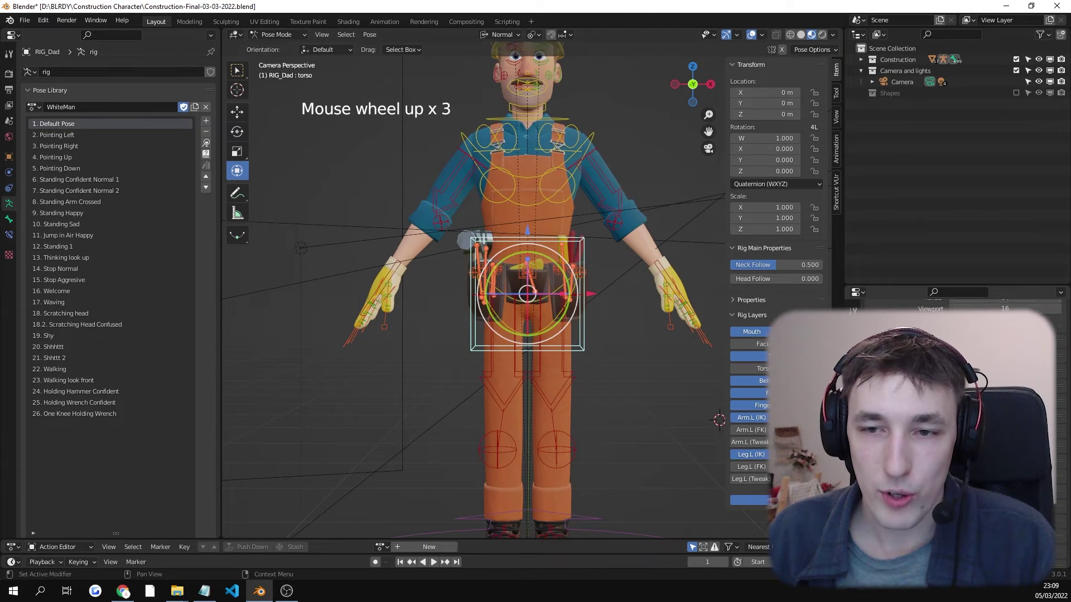
scroll(954, 418, down, 3)
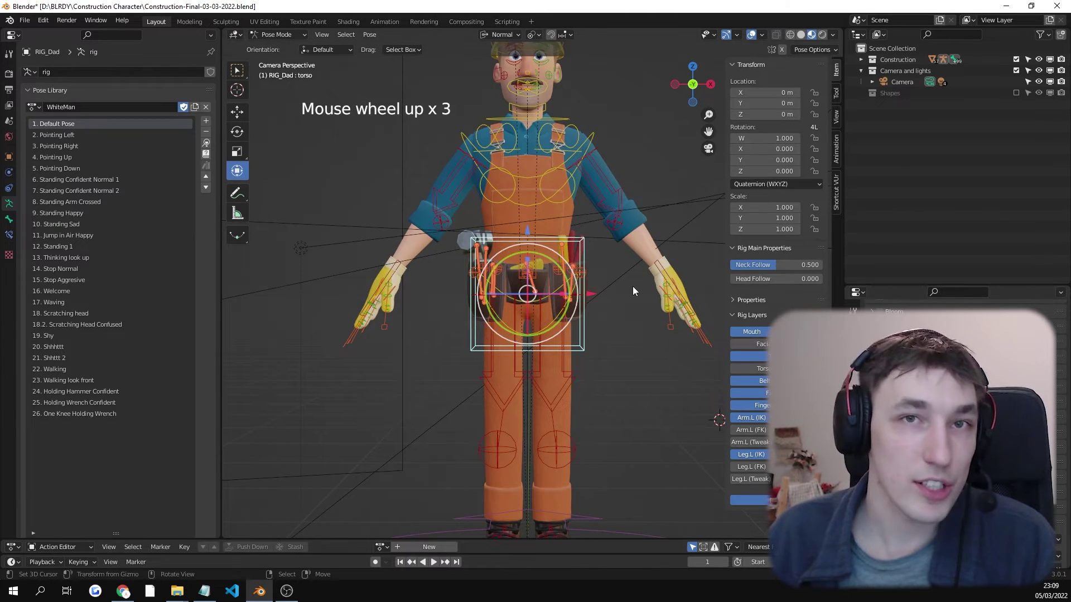
scroll(953, 418, down, 5)
key(g)
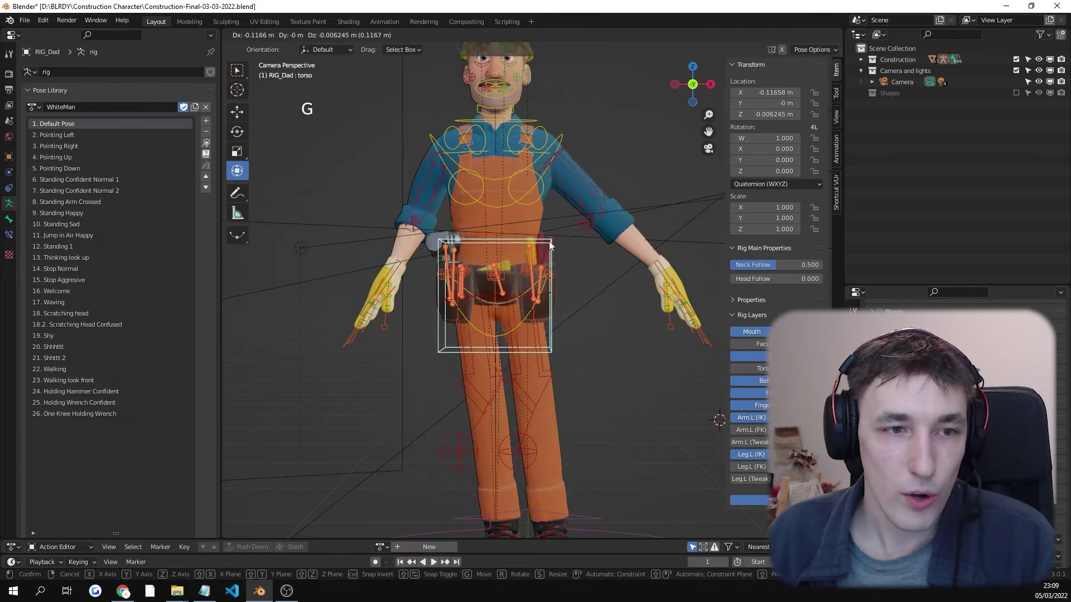
right_click(549, 241)
scroll(642, 264, up, 2)
shift+middle_drag(658, 271, 606, 272)
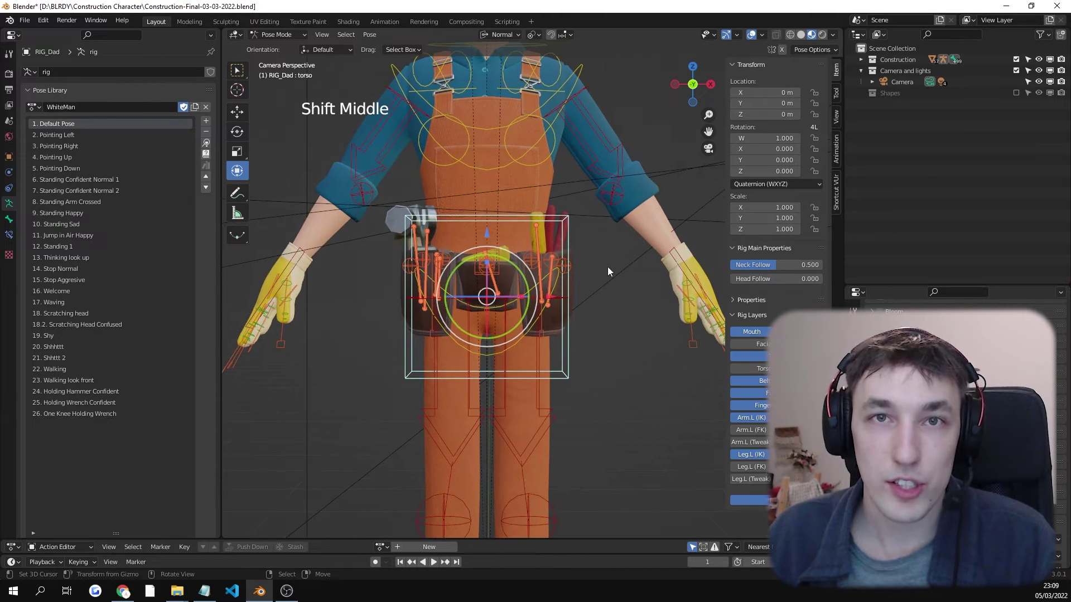
Step: Lift the left hand IK control up near the face and rotate it about 127°
right_click(682, 259)
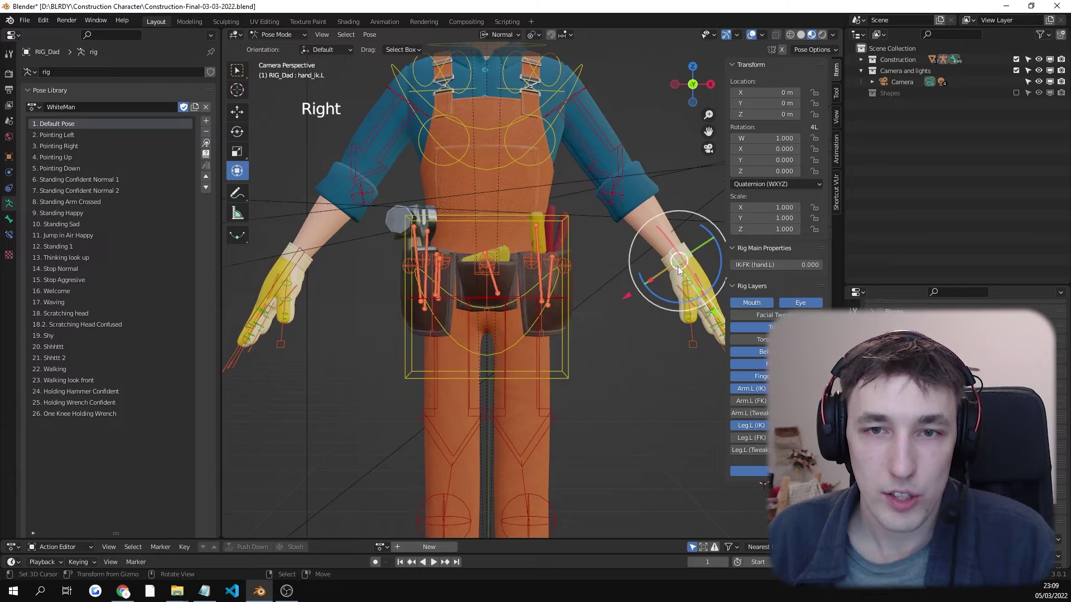
middle_drag(677, 266, 628, 271)
scroll(621, 266, up, 2)
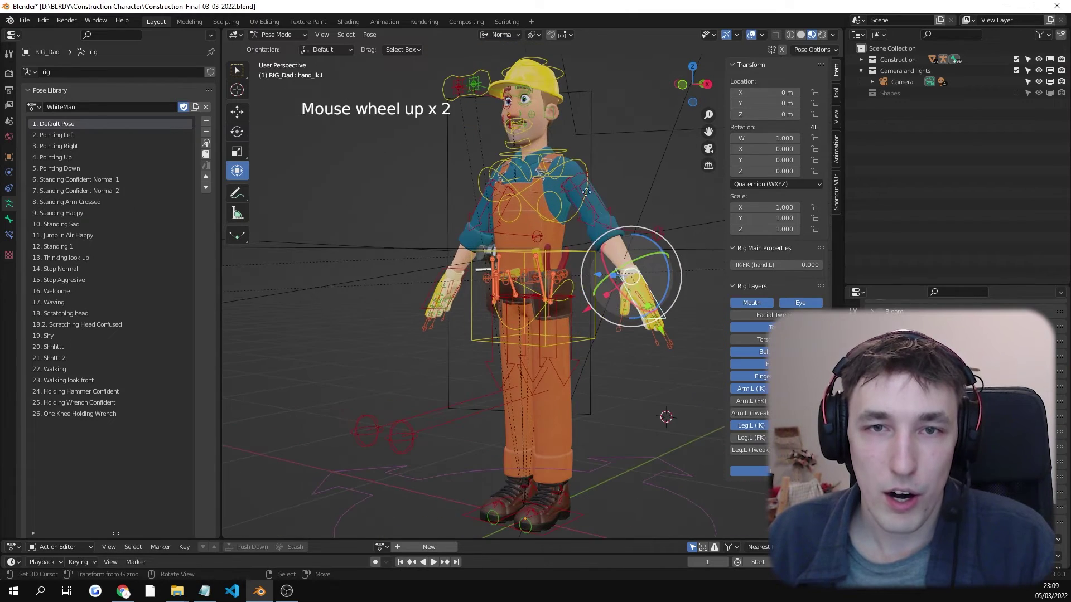
key(g)
click(570, 129)
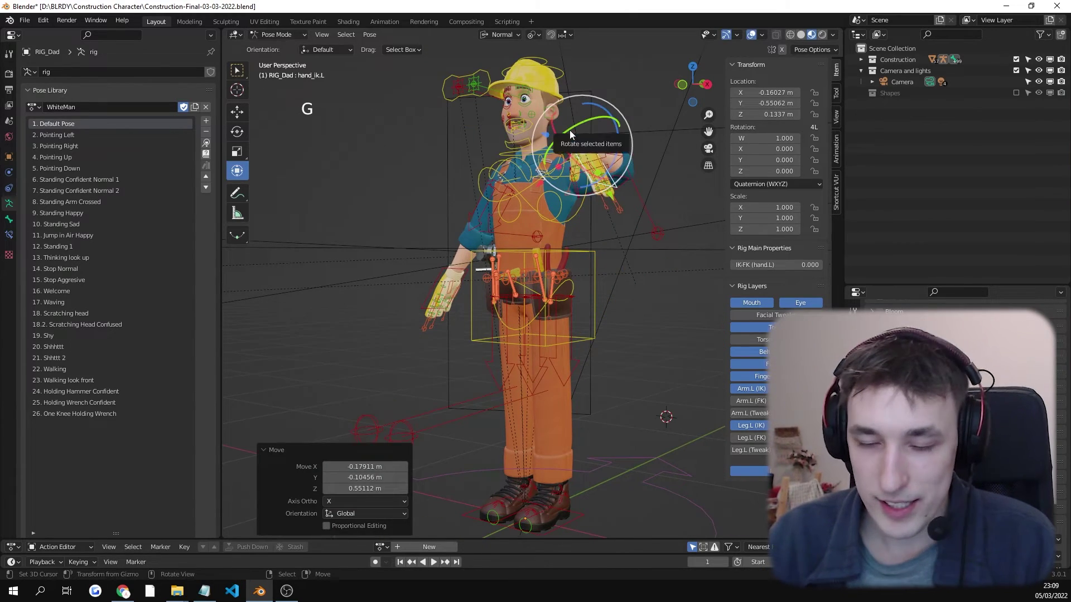
key(KP_Decimal)
scroll(570, 129, down, 6)
key(r)
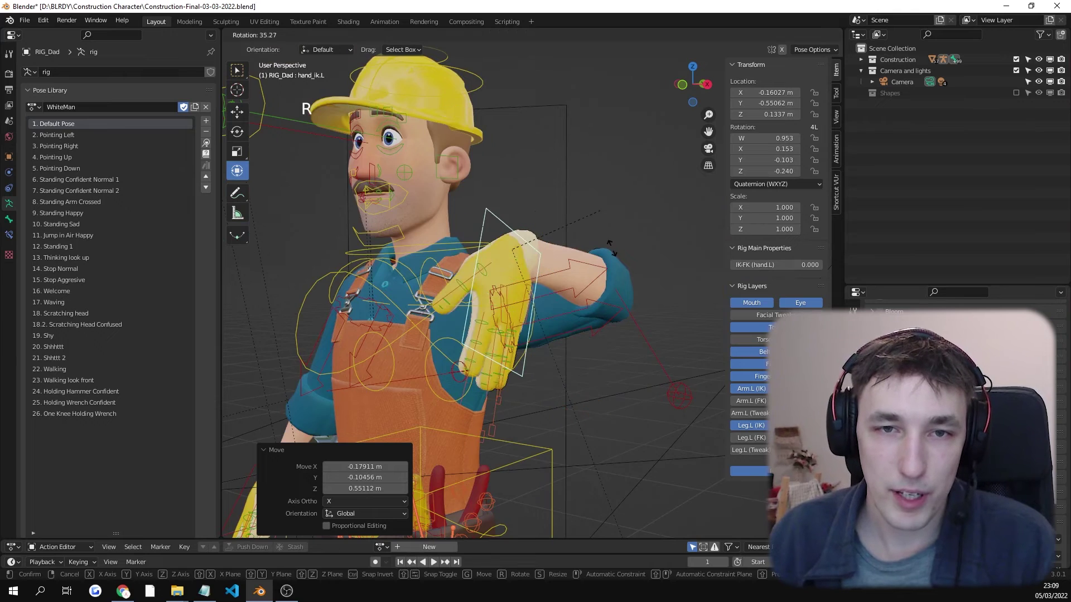
click(544, 232)
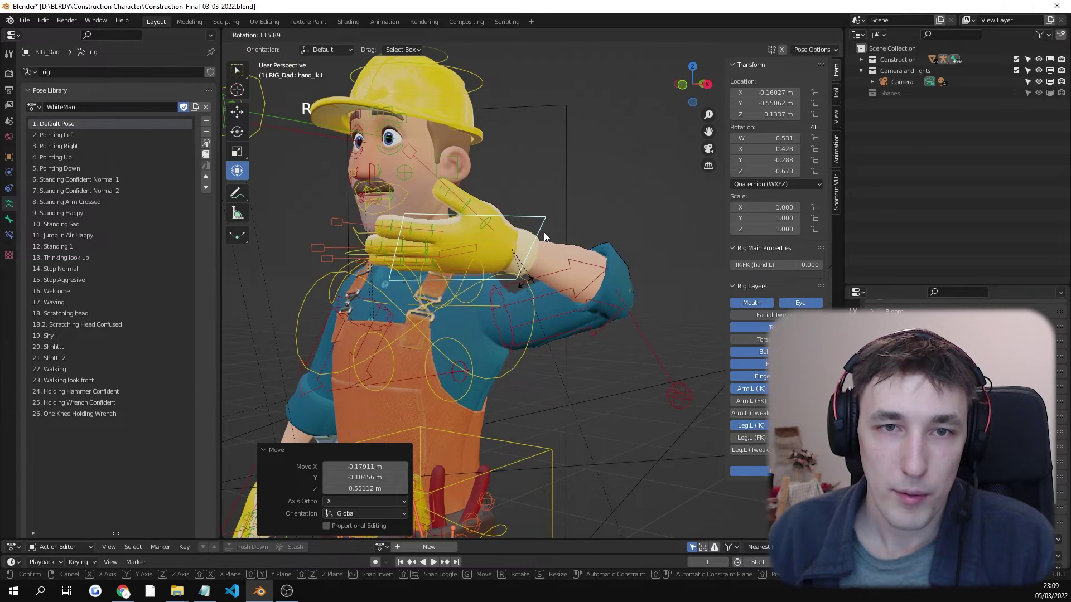
scroll(544, 232, down, 3)
middle_drag(543, 233, 549, 229)
Step: Move the left hand beside the head, switch to Solid shading, and rotate it into a salute
key(g)
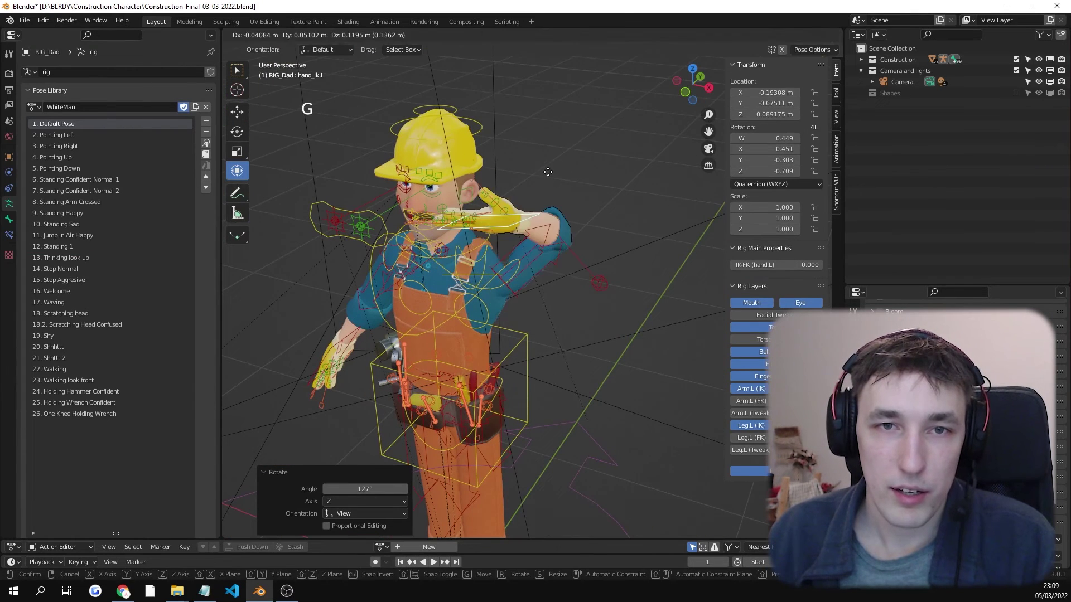
click(552, 167)
click(800, 35)
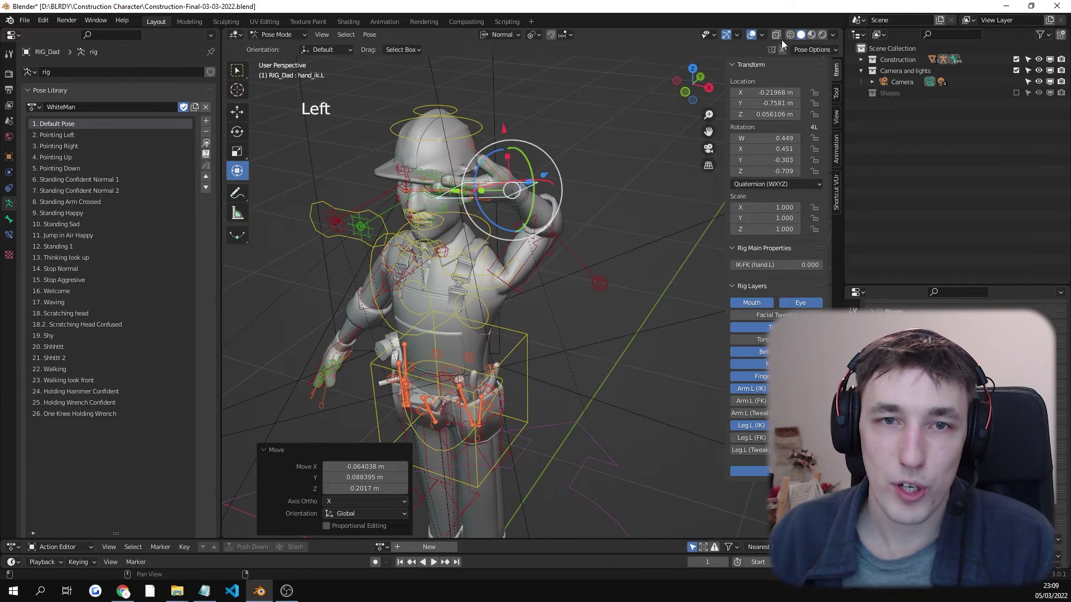
scroll(711, 73, up, 3)
middle_drag(502, 167, 474, 89)
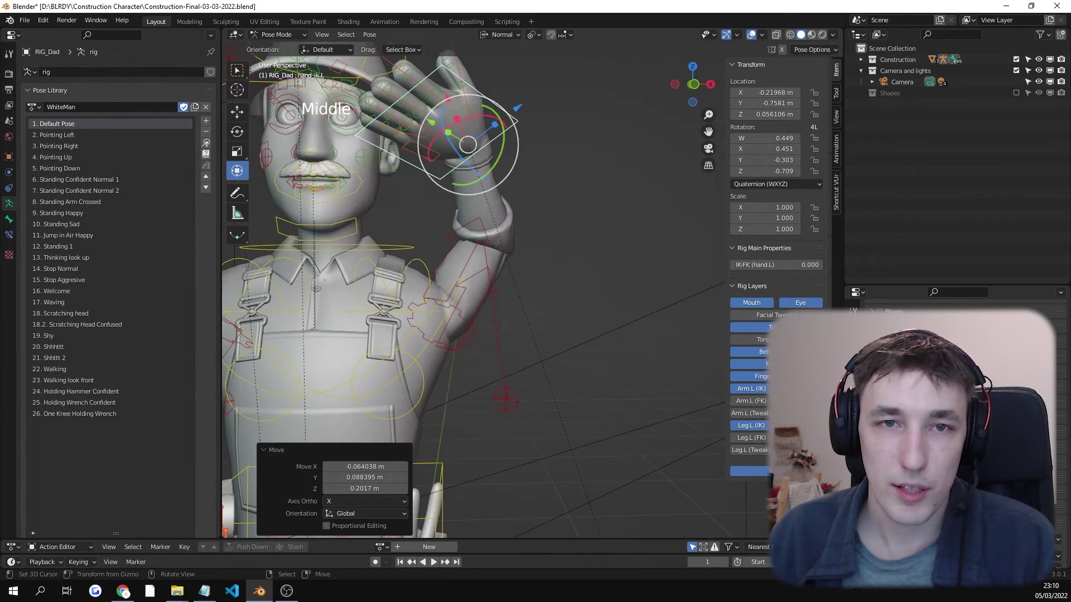
key(r)
key(r)
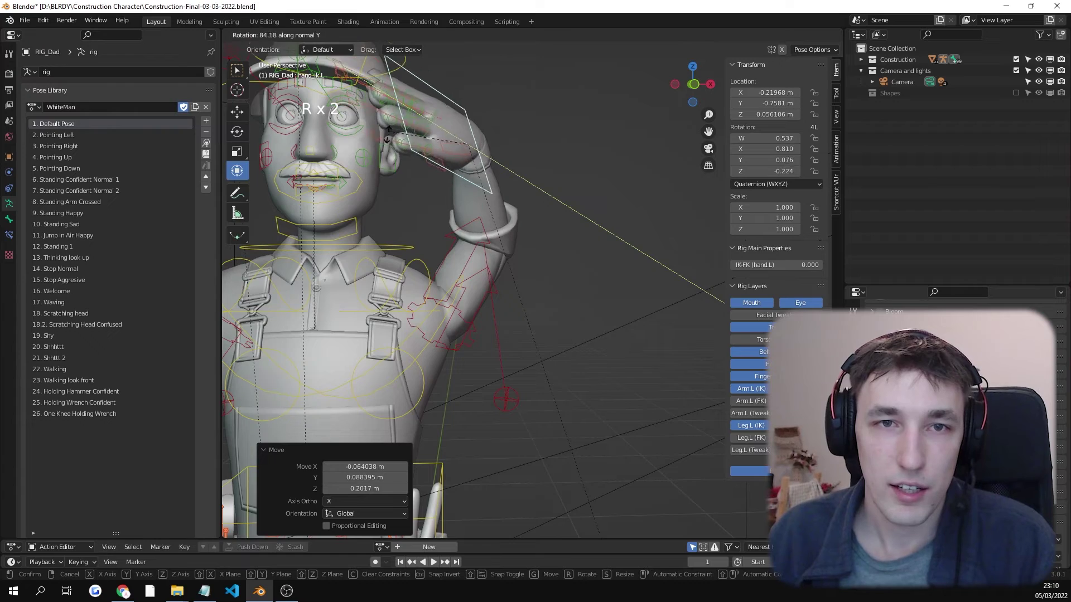
click(417, 119)
key(g)
click(410, 114)
middle_drag(409, 114, 627, 310)
Step: Adjust the left elbow target, then reposition and tilt the hand flat along the helmet brim
click(643, 359)
middle_drag(644, 360, 517, 295)
scroll(518, 296, down, 5)
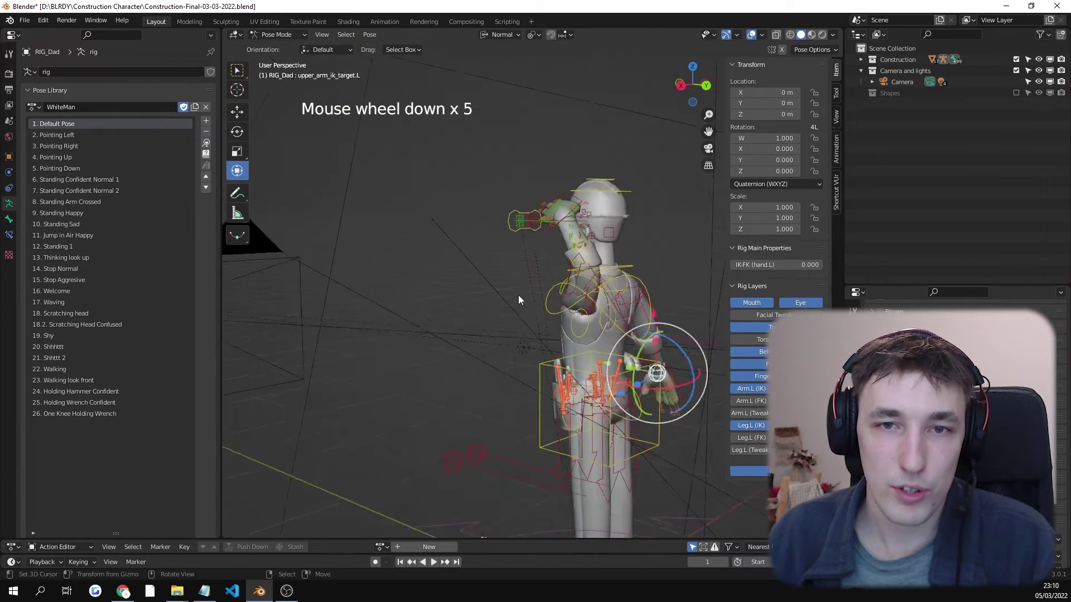
key(g)
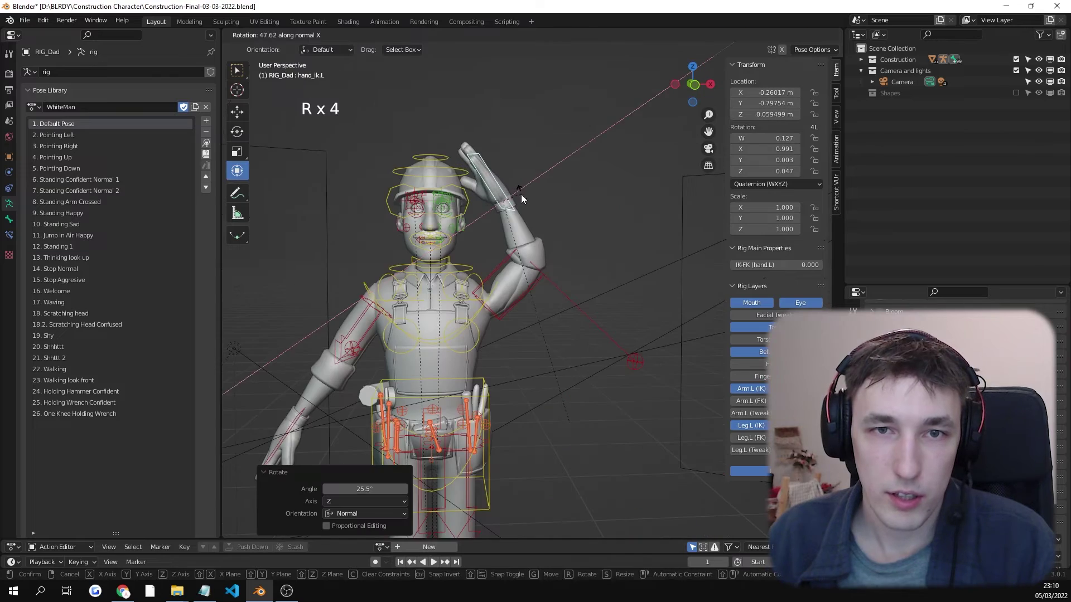
scroll(519, 193, up, 3)
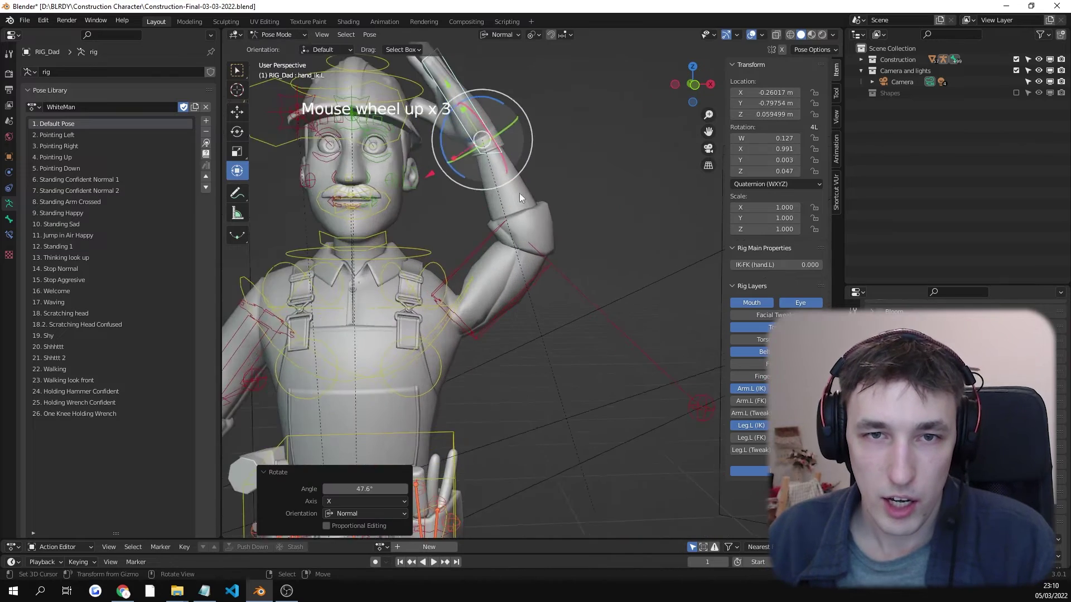
mouse_move(520, 193)
middle_down()
mouse_move(497, 176)
mouse_move(530, 190)
mouse_move(503, 205)
mouse_move(510, 184)
middle_up()
key(g)
click(525, 213)
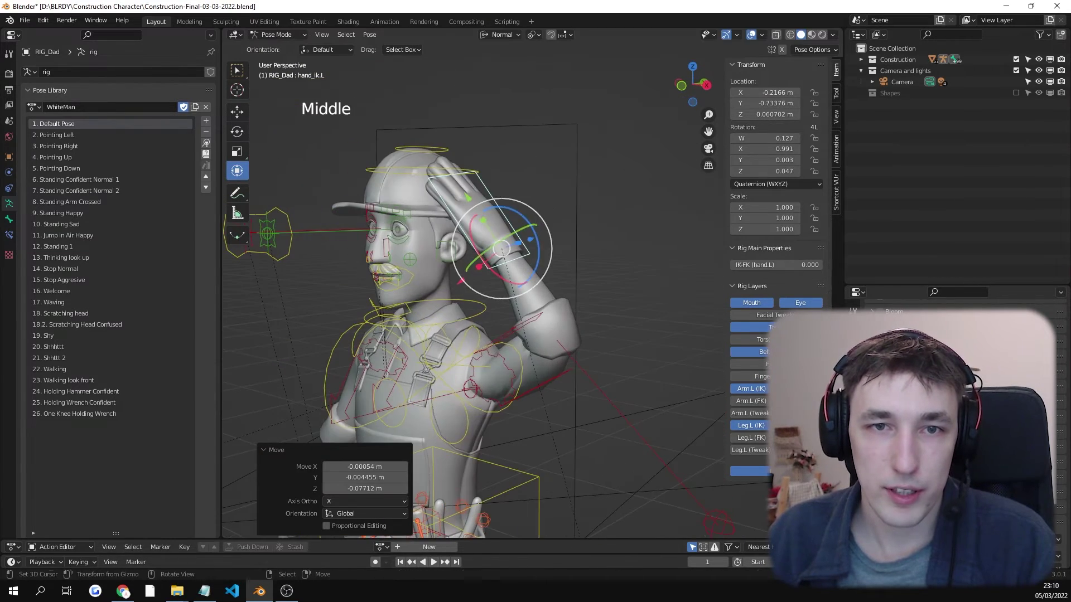
key(r)
key(r)
key(r)
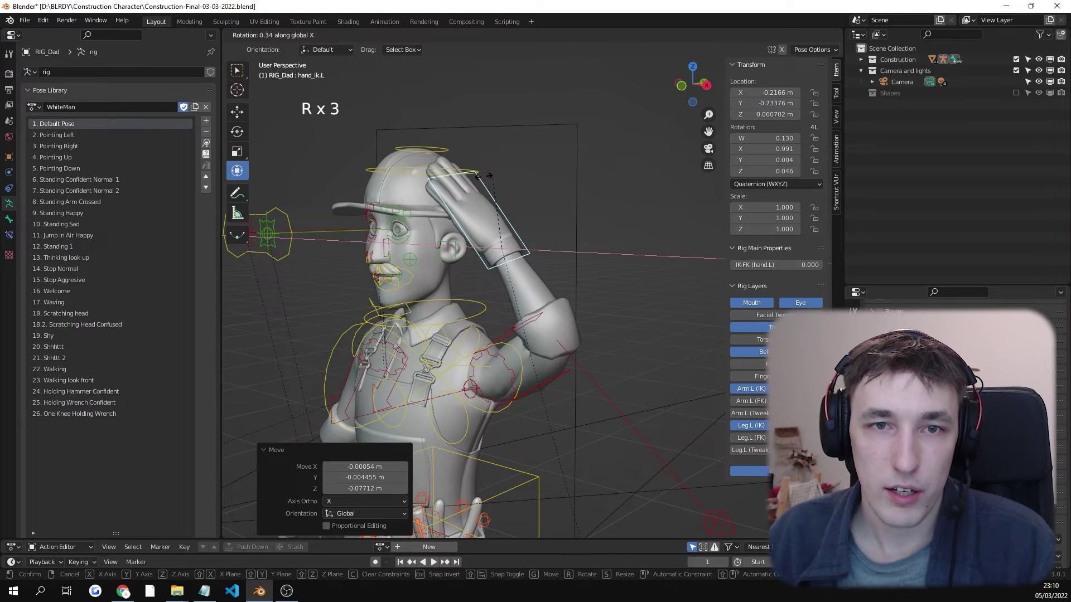
key(r)
key(r)
key(r)
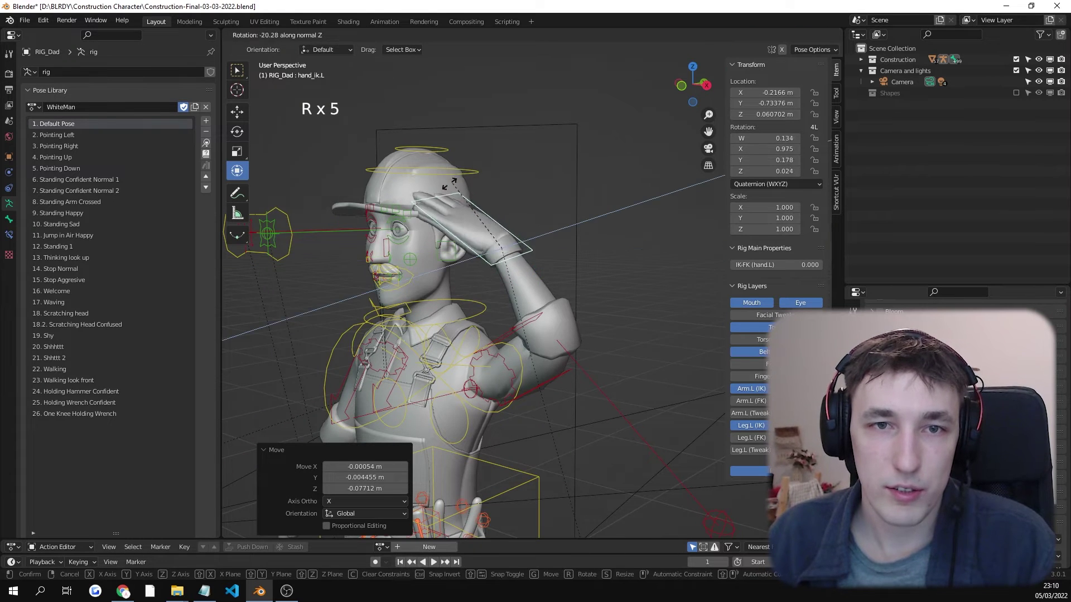
key(r)
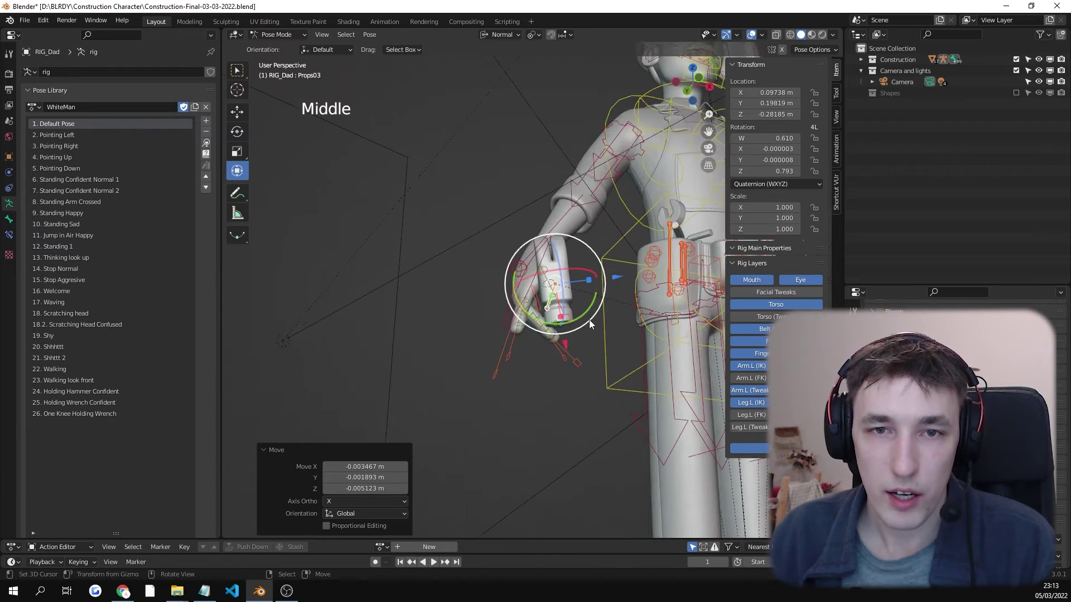
scroll(589, 320, down, 1)
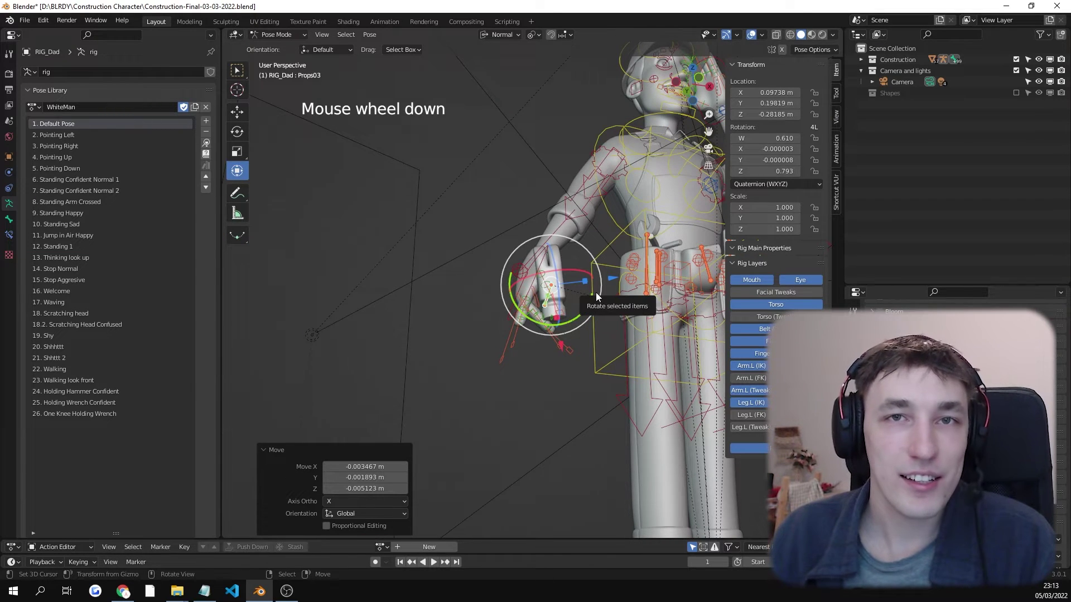
scroll(593, 303, down, 2)
middle_drag(585, 315, 561, 342)
scroll(557, 342, up, 1)
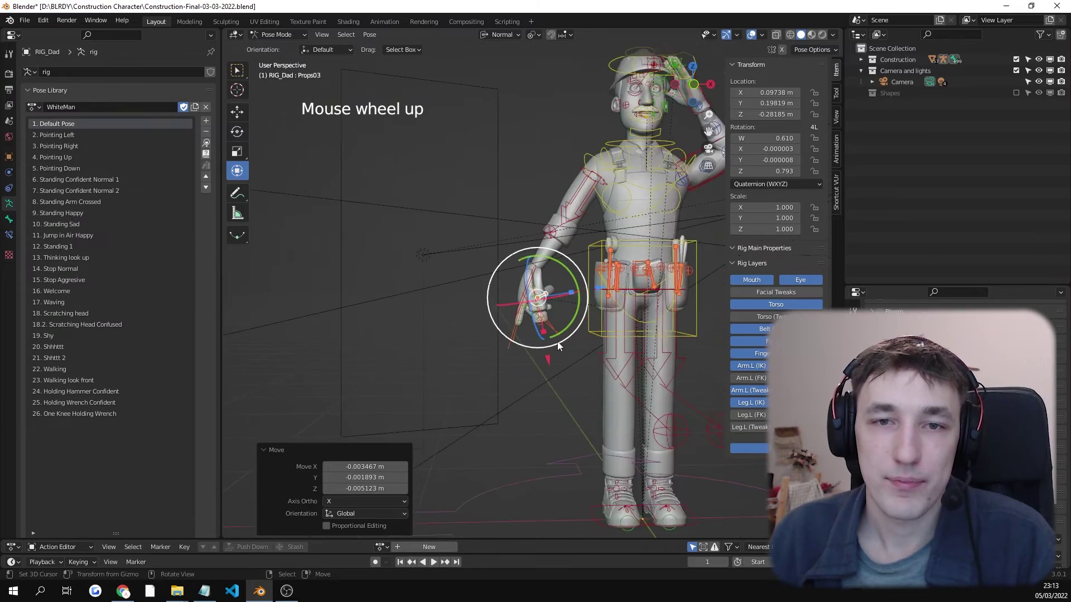
scroll(557, 341, up, 1)
scroll(580, 304, up, 1)
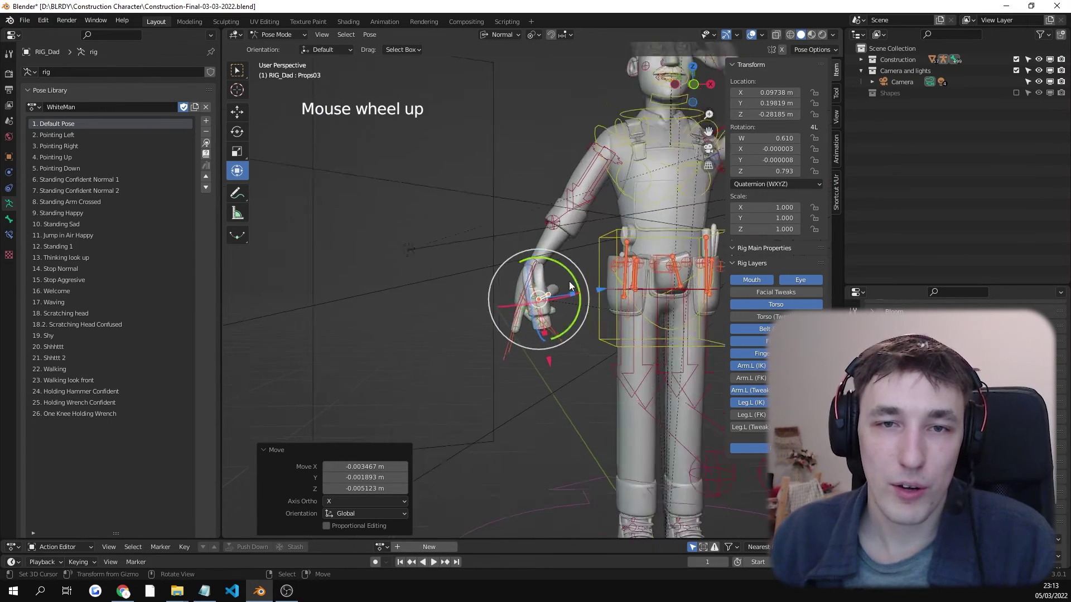
scroll(570, 286, up, 4)
scroll(565, 292, down, 5)
middle_drag(565, 293, 545, 294)
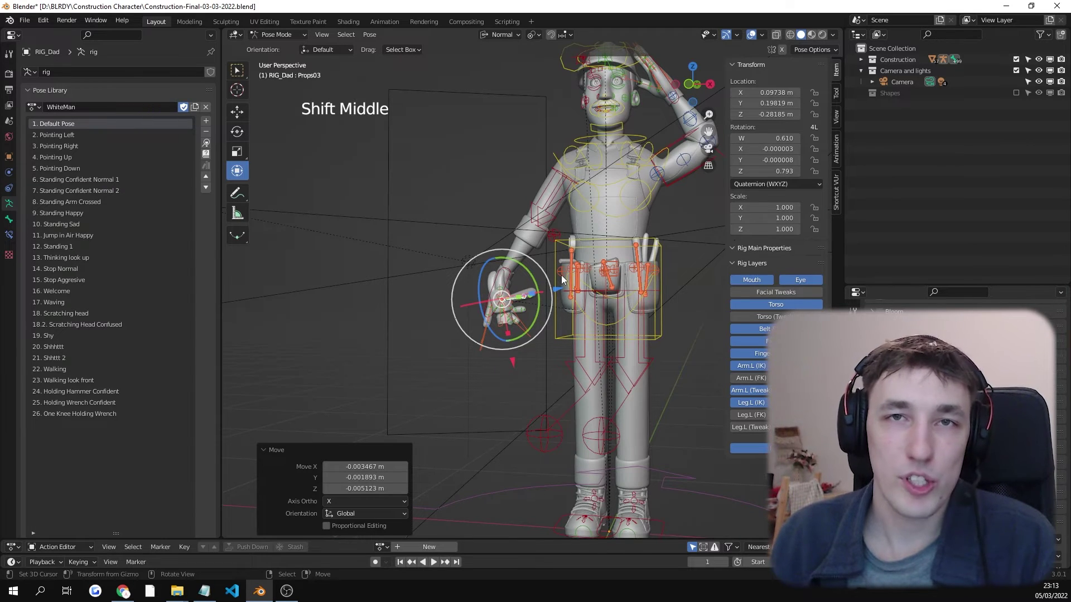
Step: Select the eye target, switch to camera view with material shading, and hide overlays to preview
scroll(614, 242, down, 1)
shift+middle_drag(614, 242, 618, 233)
scroll(574, 261, up, 2)
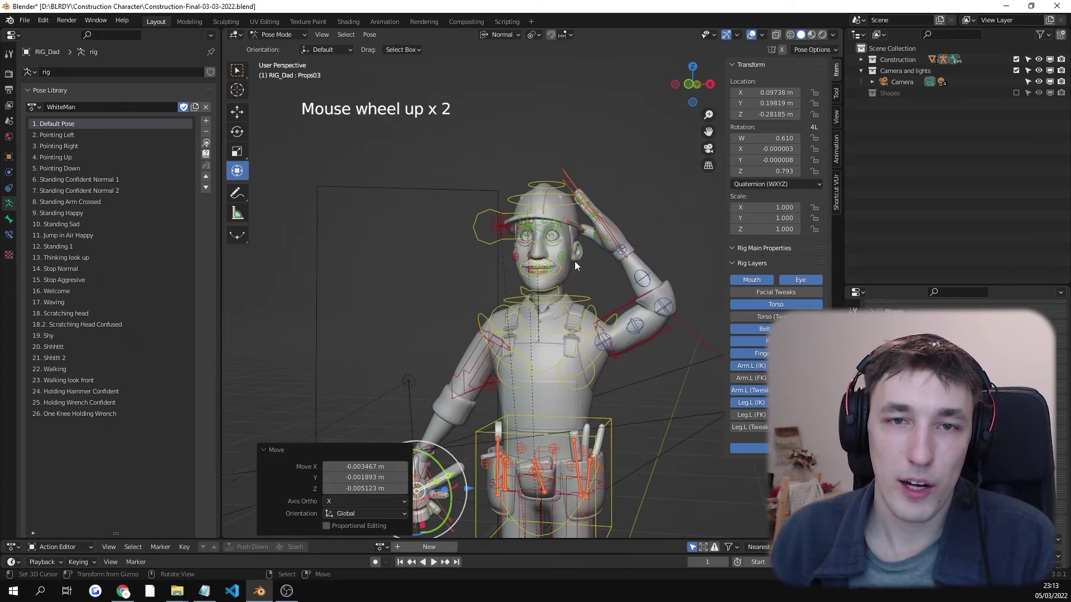
middle_drag(574, 261, 490, 201)
right_click(412, 240)
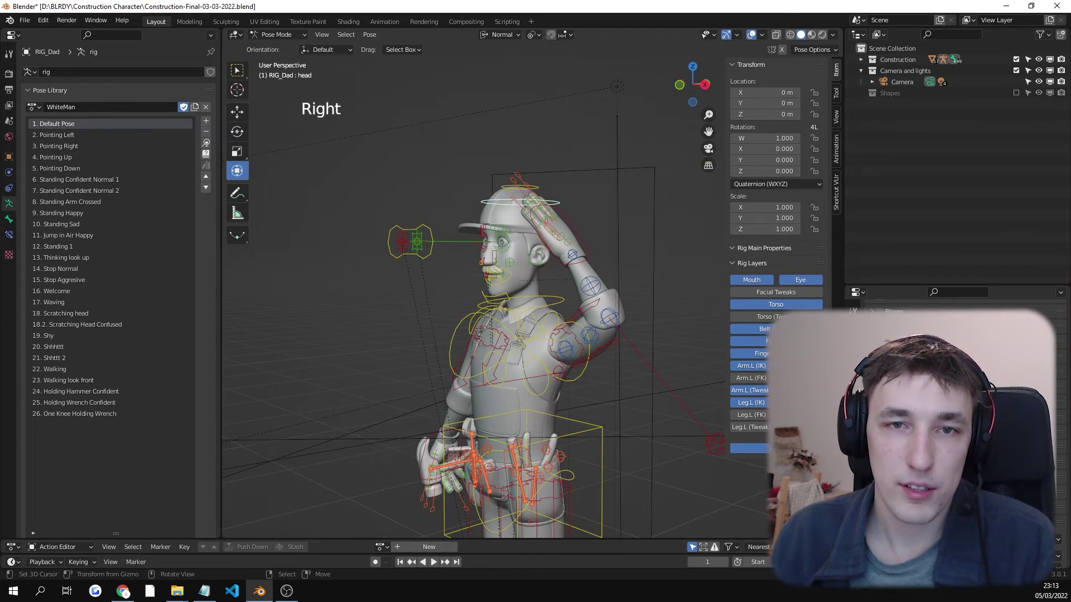
scroll(594, 263, down, 8)
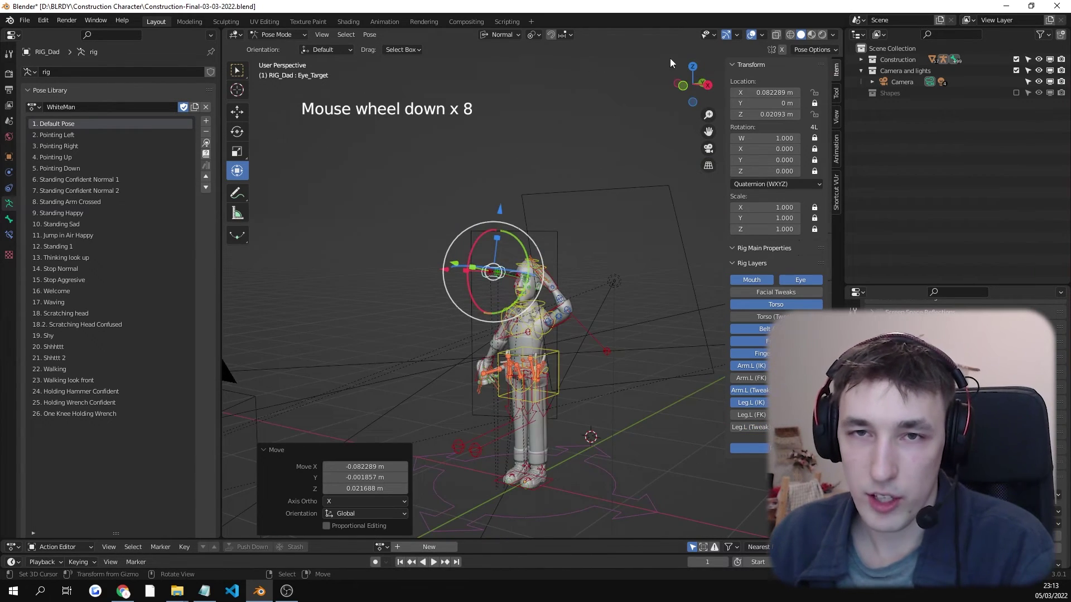
key(KP_0)
click(812, 35)
scroll(513, 192, down, 6)
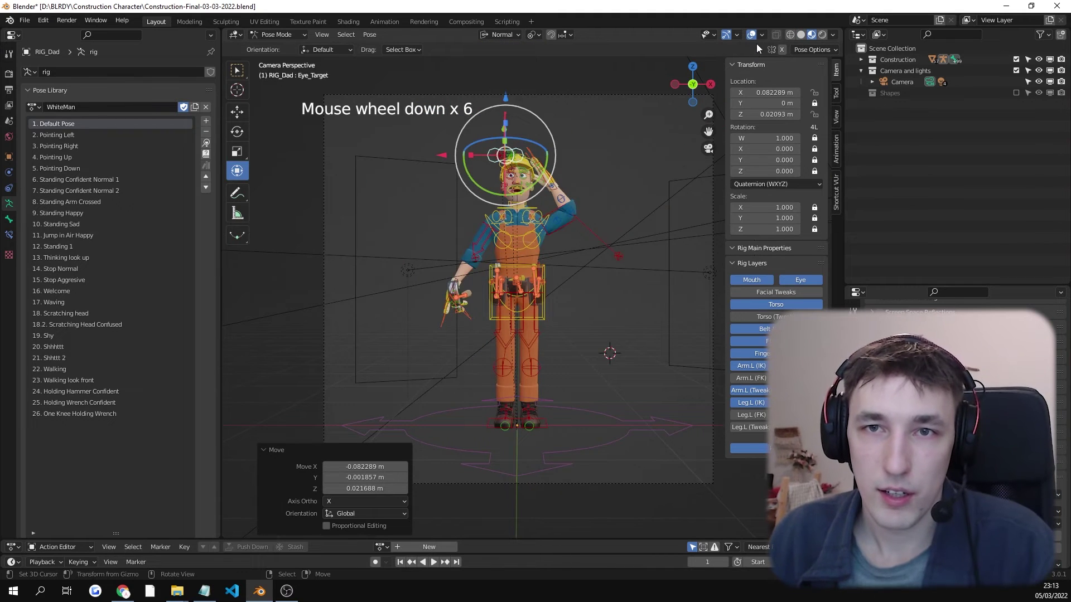
click(751, 35)
Step: Clear the bone selection and show the rig overlays again
scroll(501, 222, up, 3)
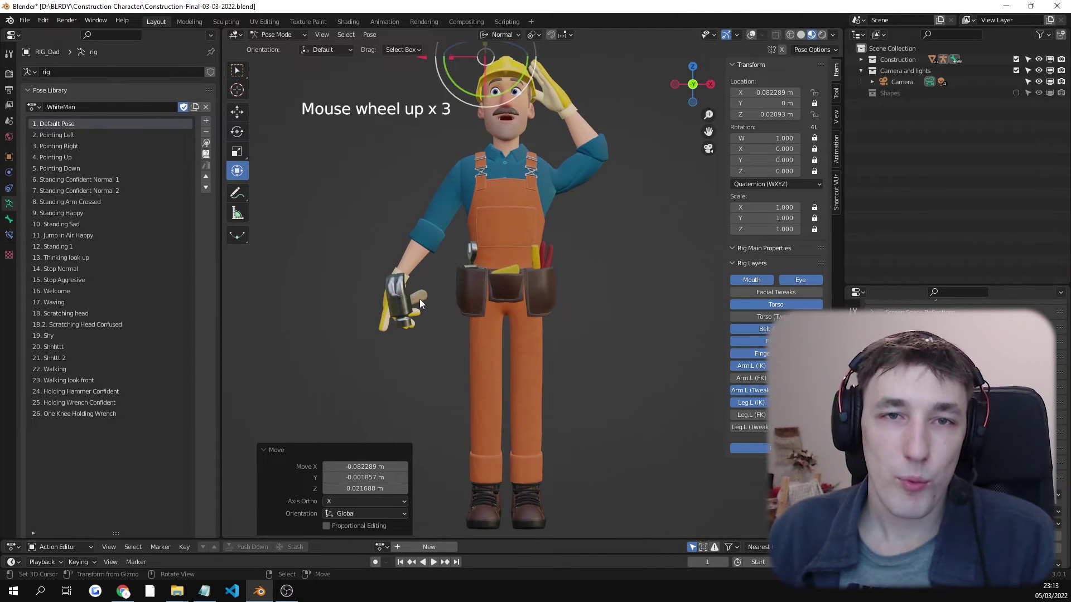
scroll(557, 254, down, 4)
right_click(626, 266)
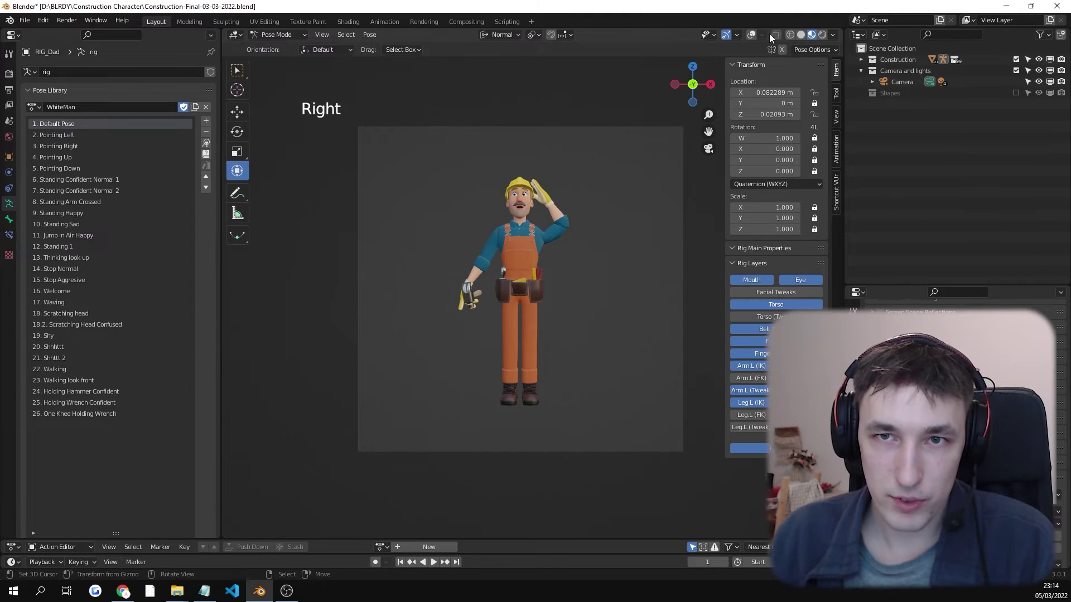
click(751, 35)
scroll(523, 376, up, 2)
scroll(519, 356, up, 3)
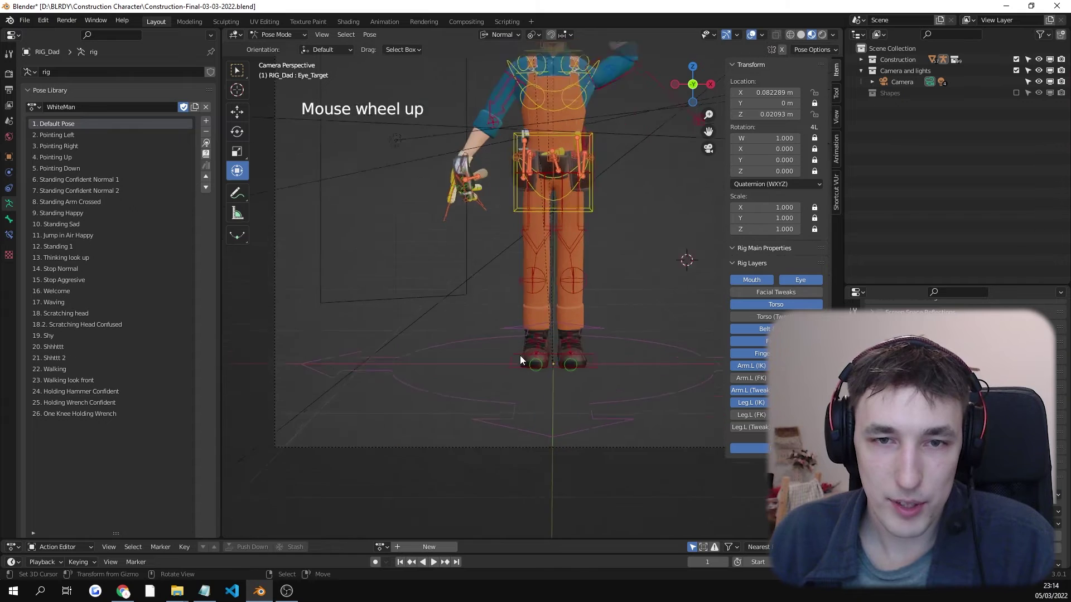
Step: Move the right foot IK control outward, select the left foot, and preview through the camera without overlays
right_click(516, 384)
right_click(507, 384)
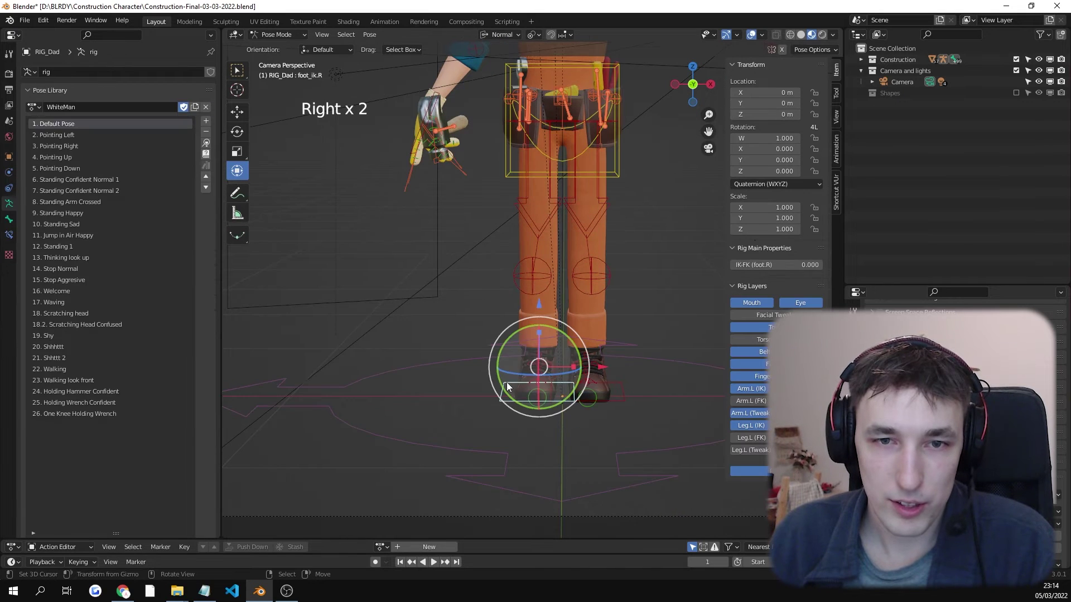
key(g)
click(519, 380)
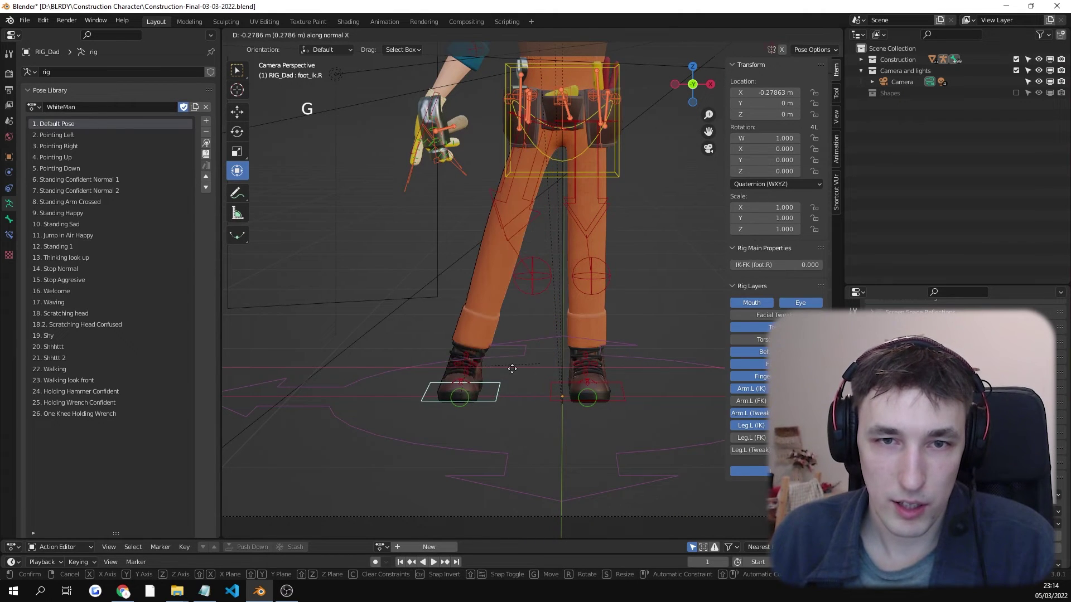
right_click(587, 393)
key(KP_0)
scroll(591, 256, down, 6)
shift+middle_drag(591, 257, 575, 296)
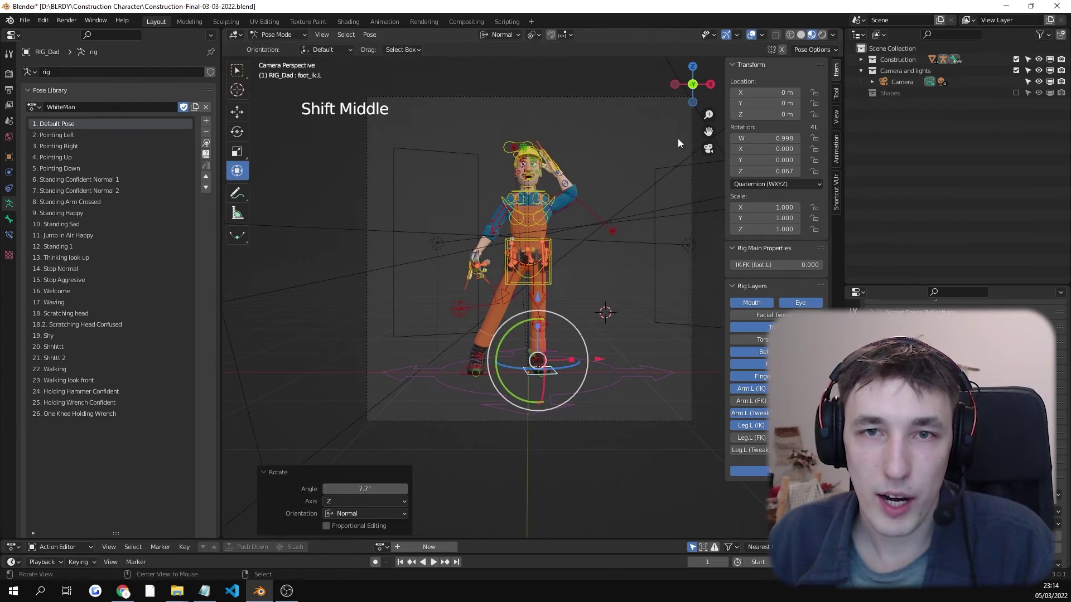
click(751, 35)
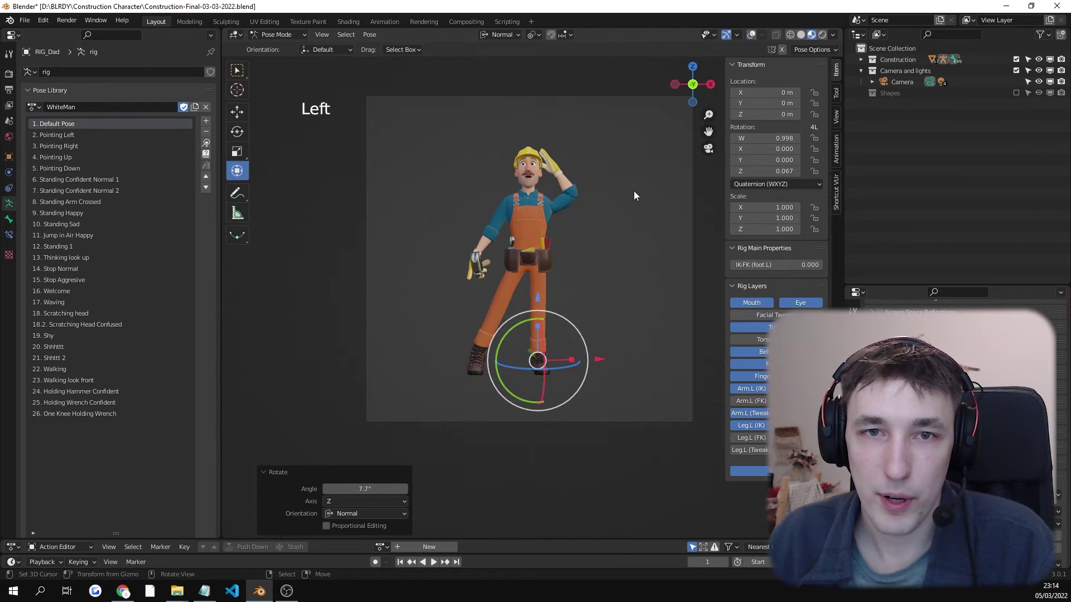
Step: Deselect the foot control to view the finished saluting pose cleanly in the camera view
right_click(626, 245)
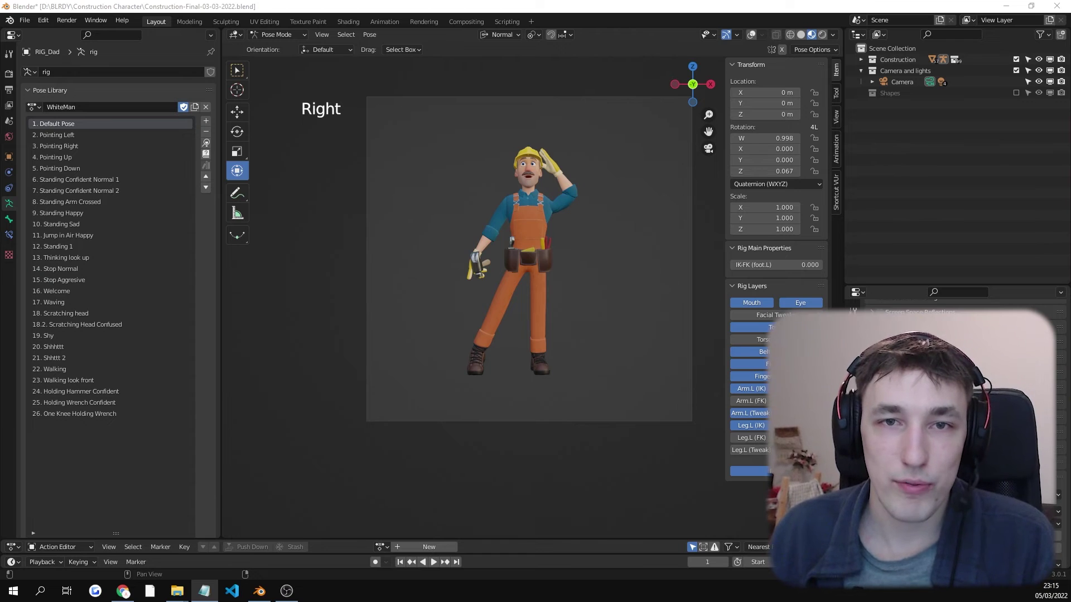
Step: Show the rig overlays again and check the camera, left shoulder and chest controls, then deselect
click(751, 35)
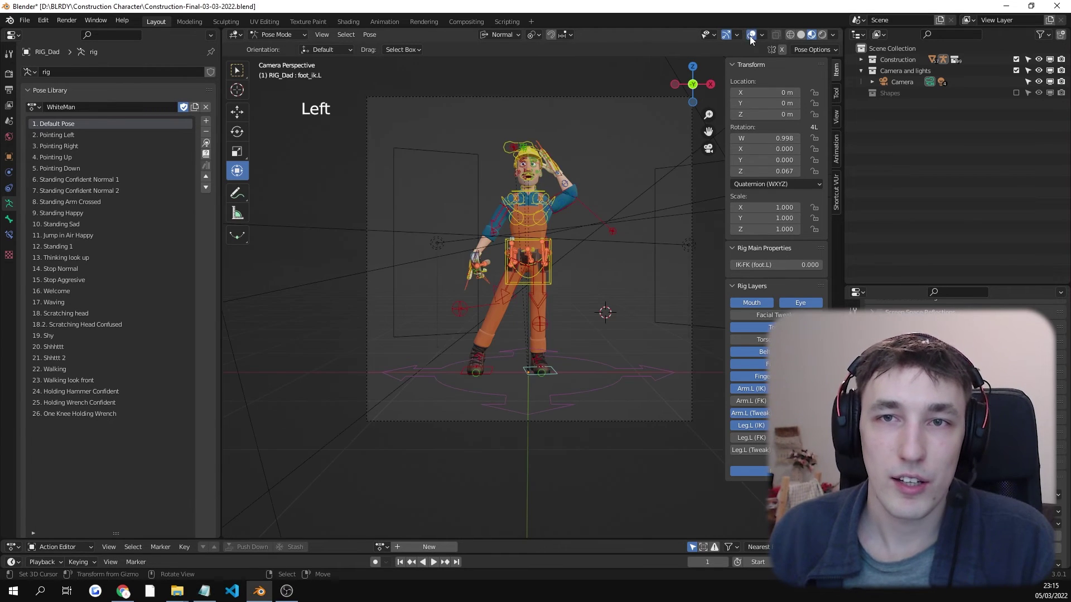
right_click(608, 104)
right_click(608, 104)
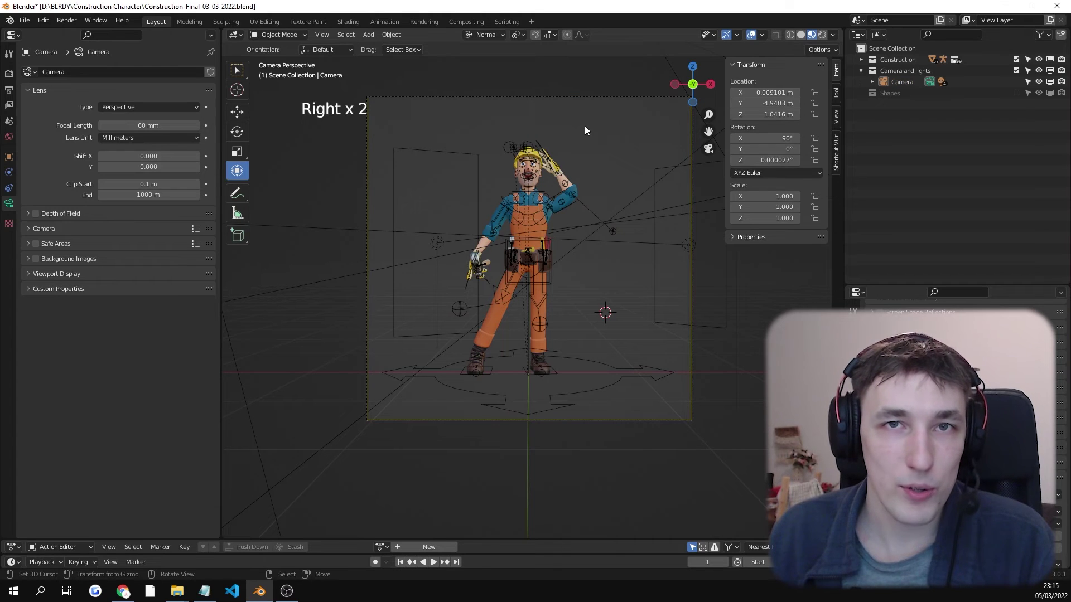
right_click(534, 199)
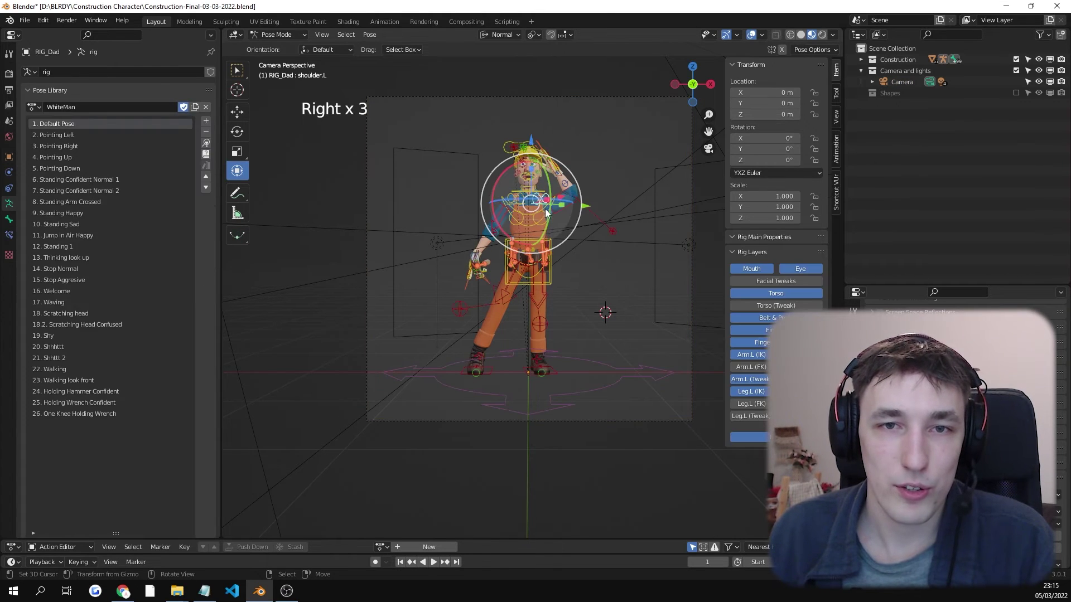
right_click(544, 215)
scroll(557, 216, up, 4)
shift+middle_drag(574, 218, 590, 238)
scroll(591, 243, down, 1)
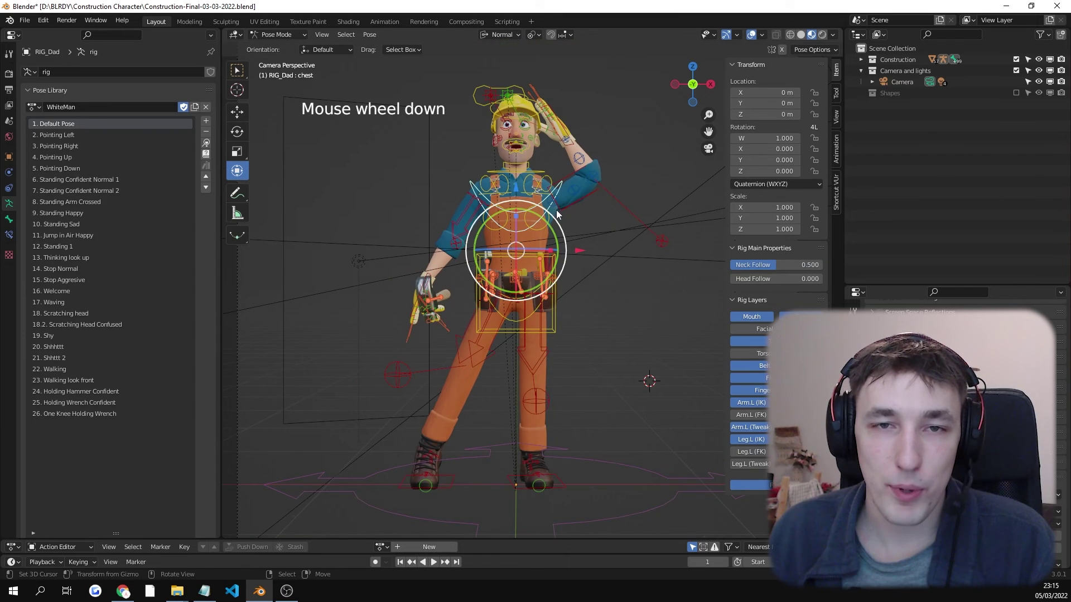
right_click(629, 122)
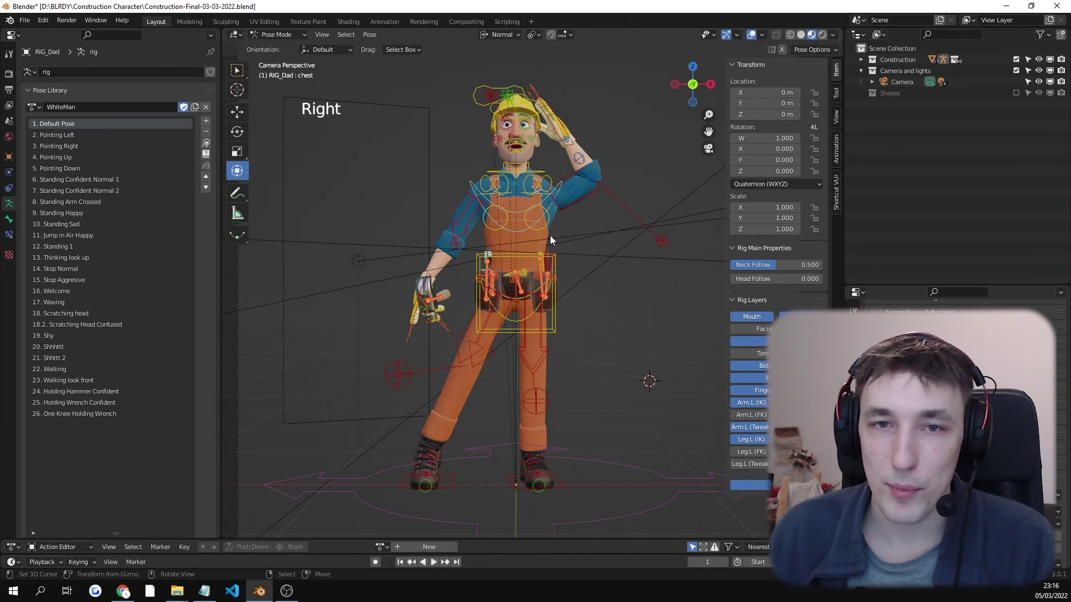
Step: Test-grab the torso and cancel with Esc, check the area light and chest, then deselect all
right_click(507, 255)
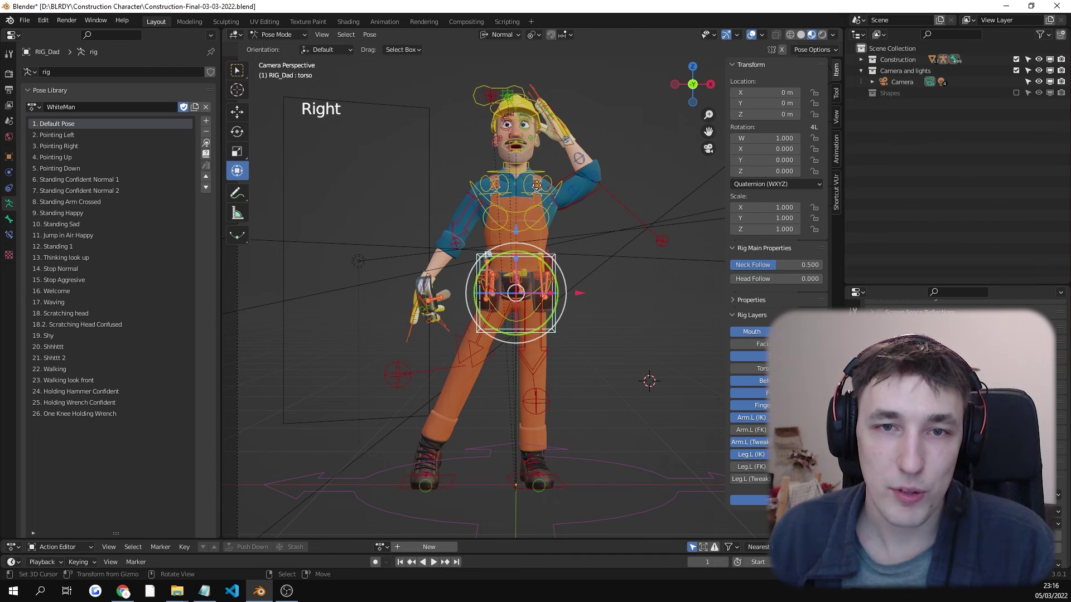
key(g)
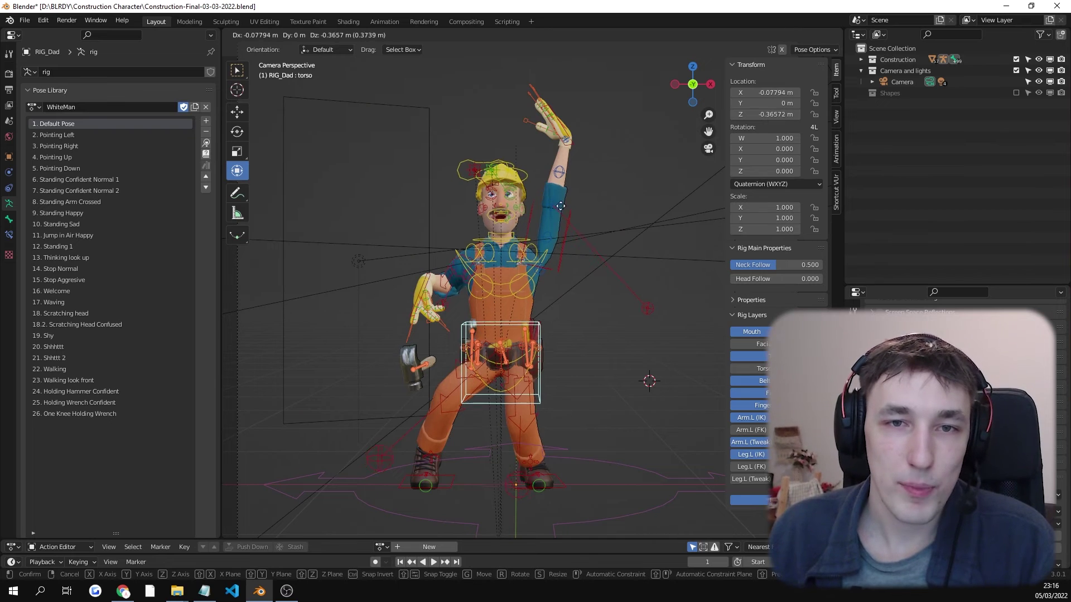
key(Escape)
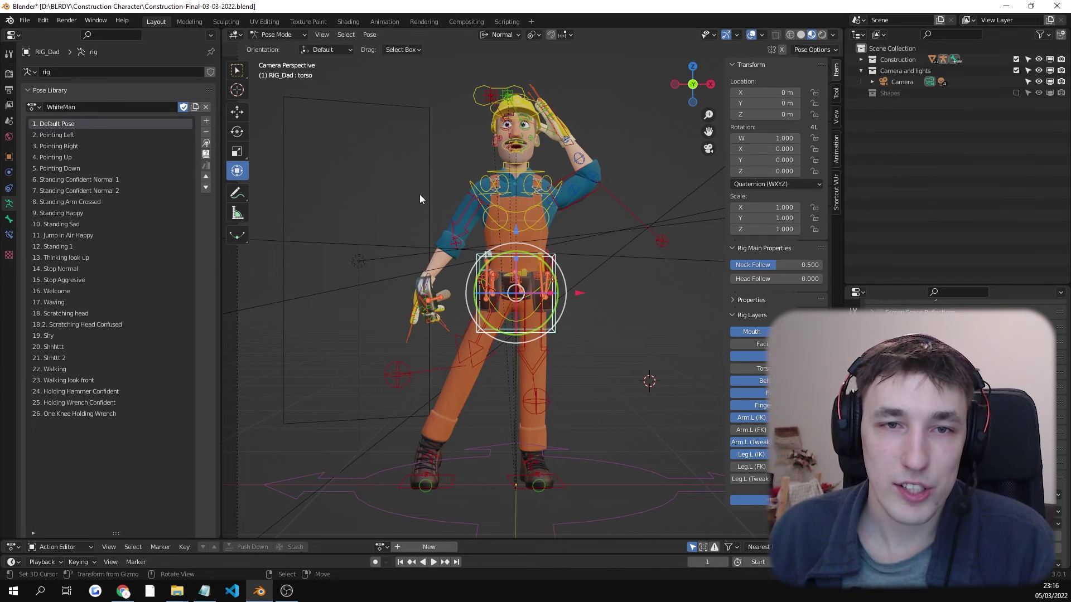
scroll(432, 209, down, 3)
right_click(436, 191)
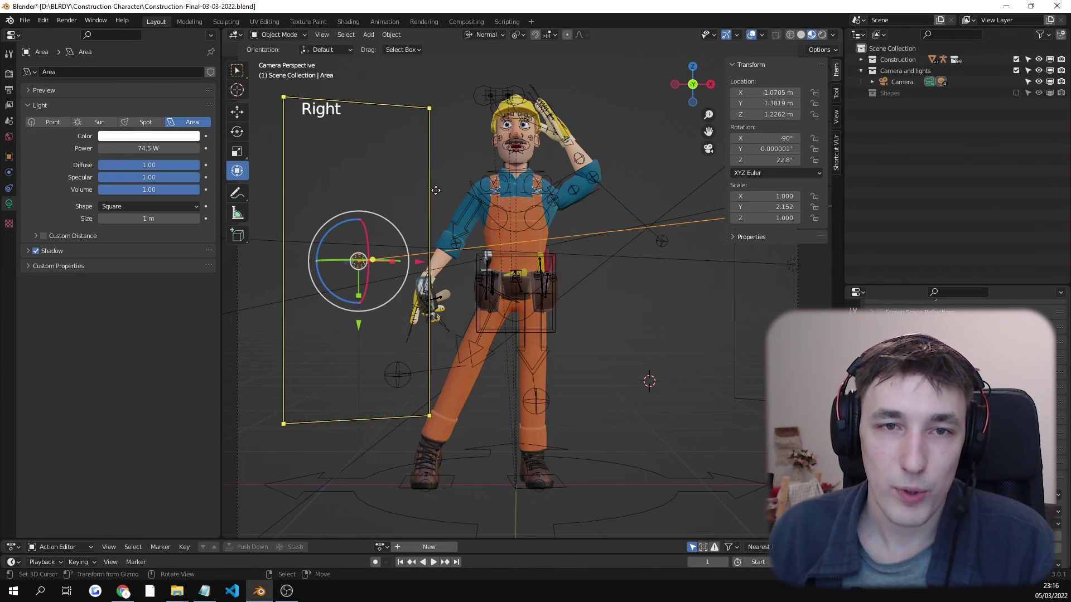
right_click(631, 134)
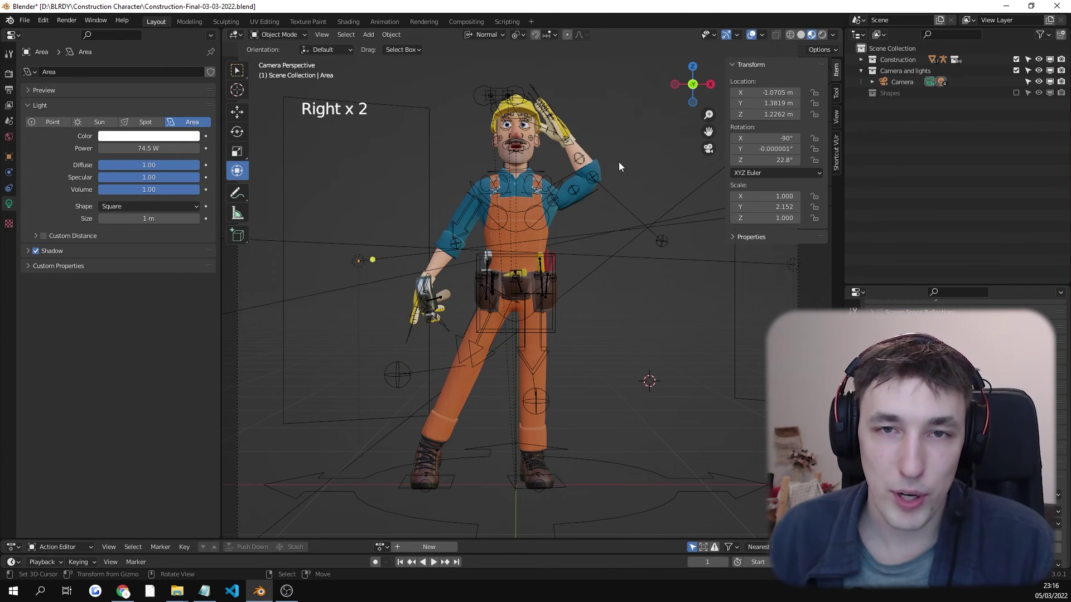
key(g)
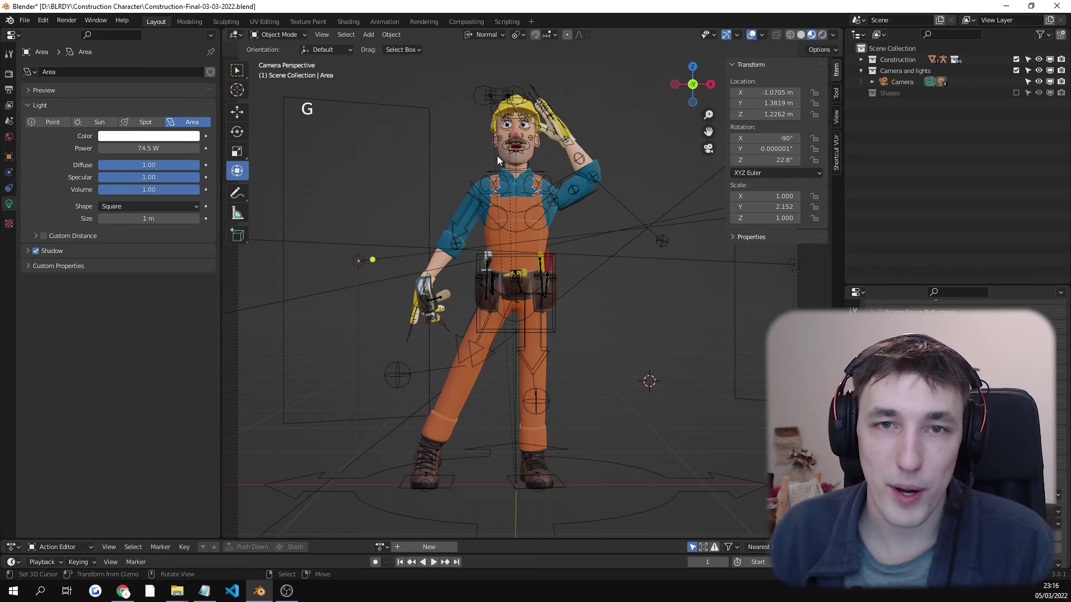
right_click(514, 210)
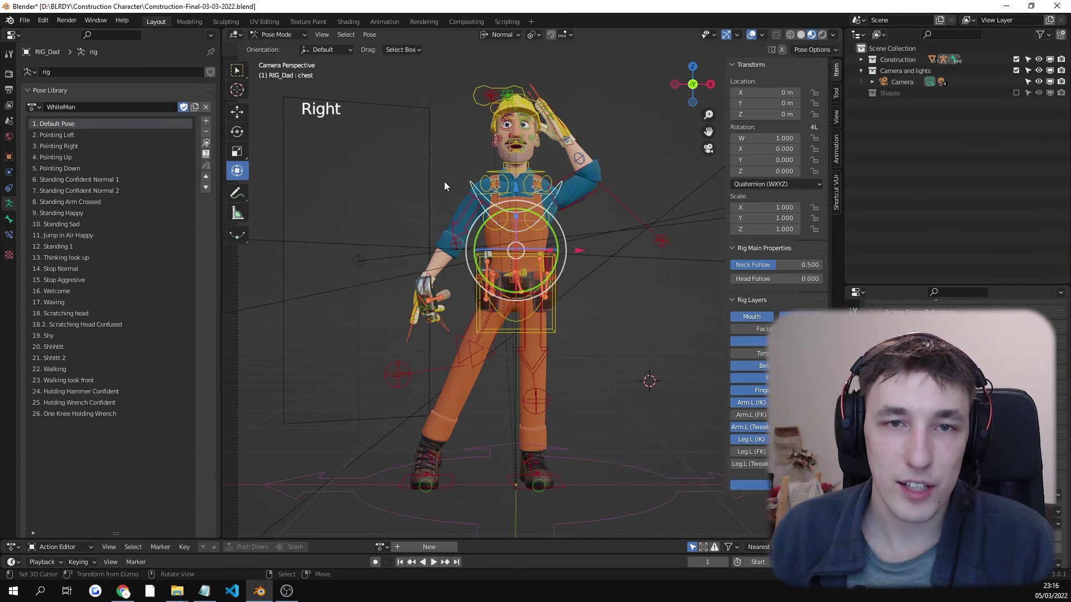
right_click(446, 153)
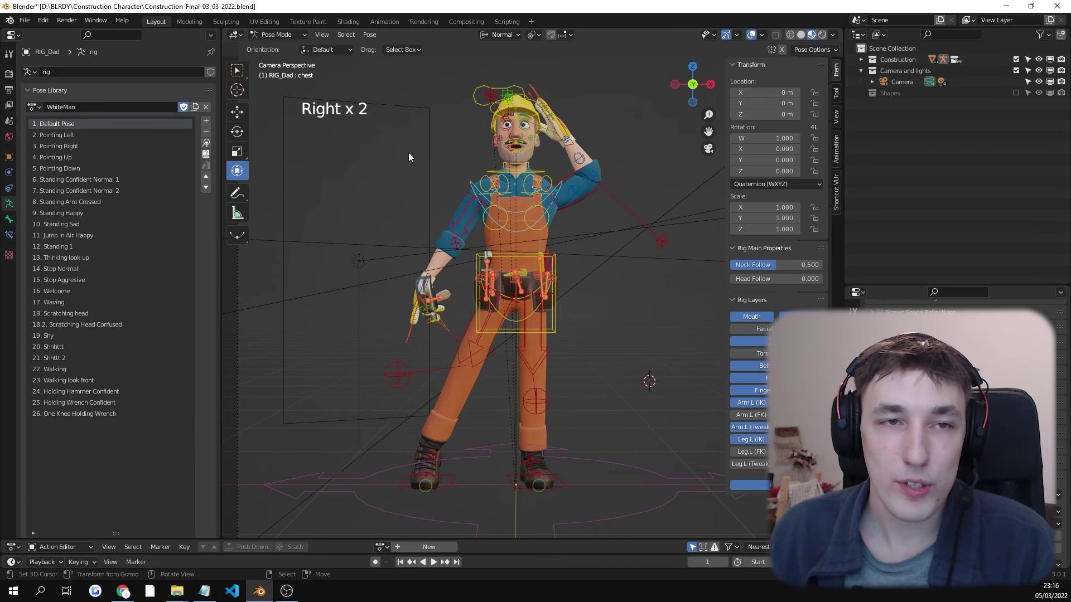
Step: Add the current saluting pose to the Pose Library as '27. Holing hammer looking afare'
click(206, 120)
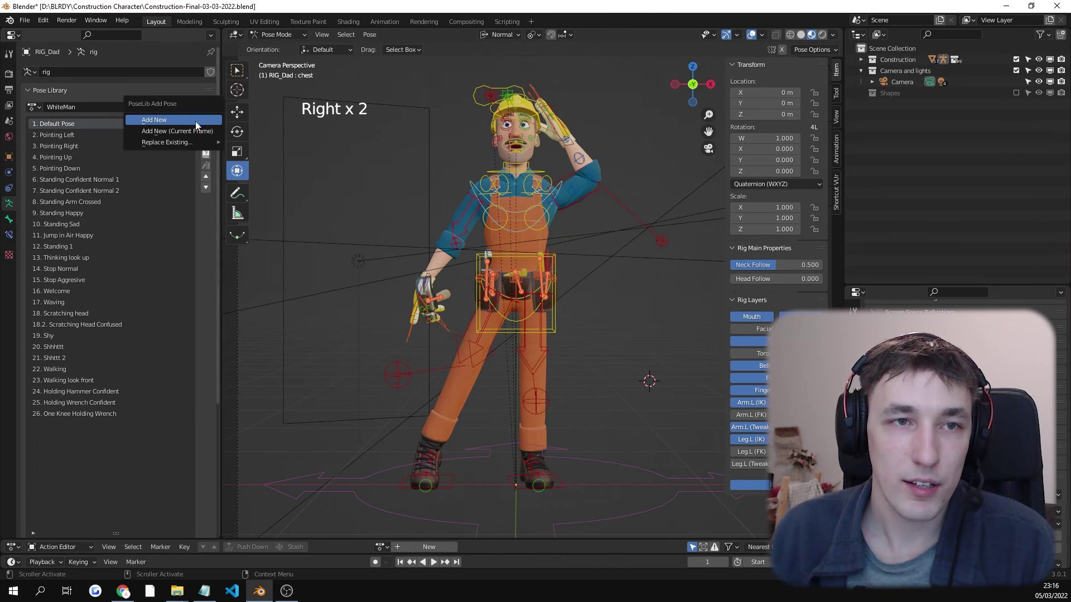
click(179, 121)
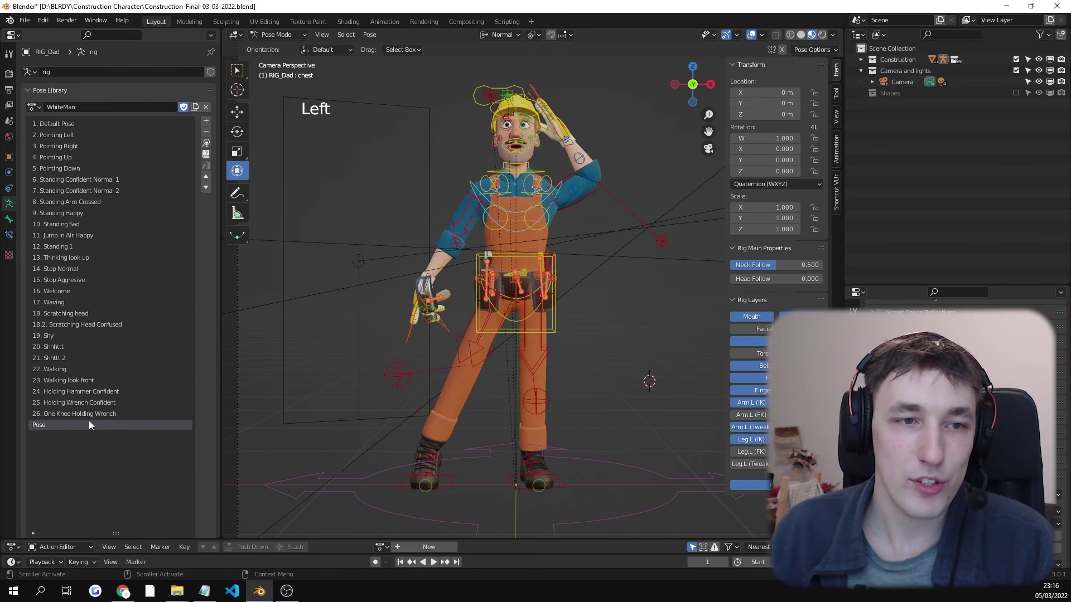
double_click(58, 426)
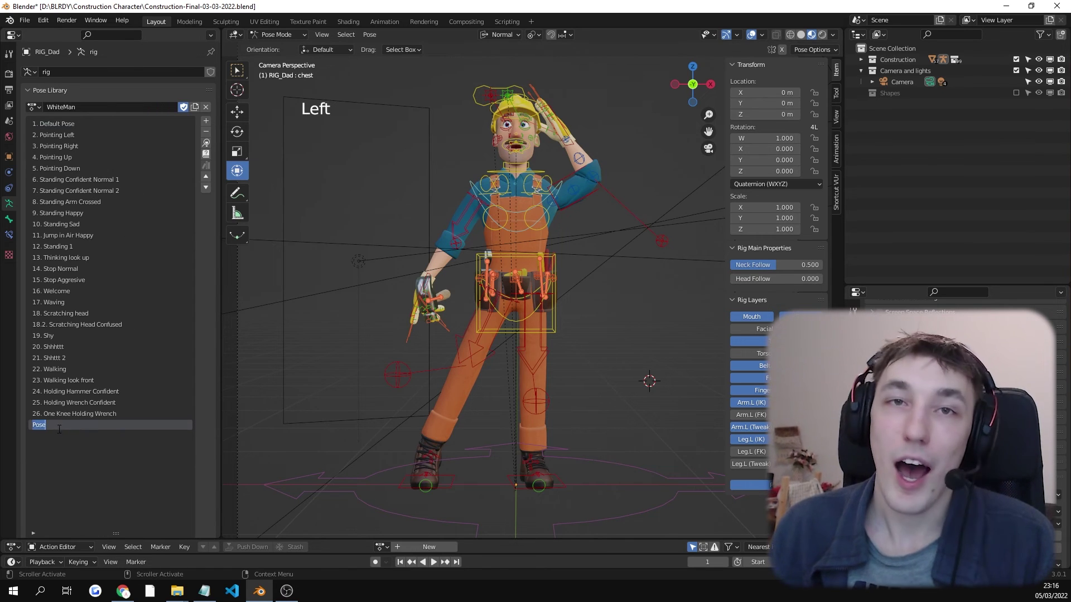
text(27.)
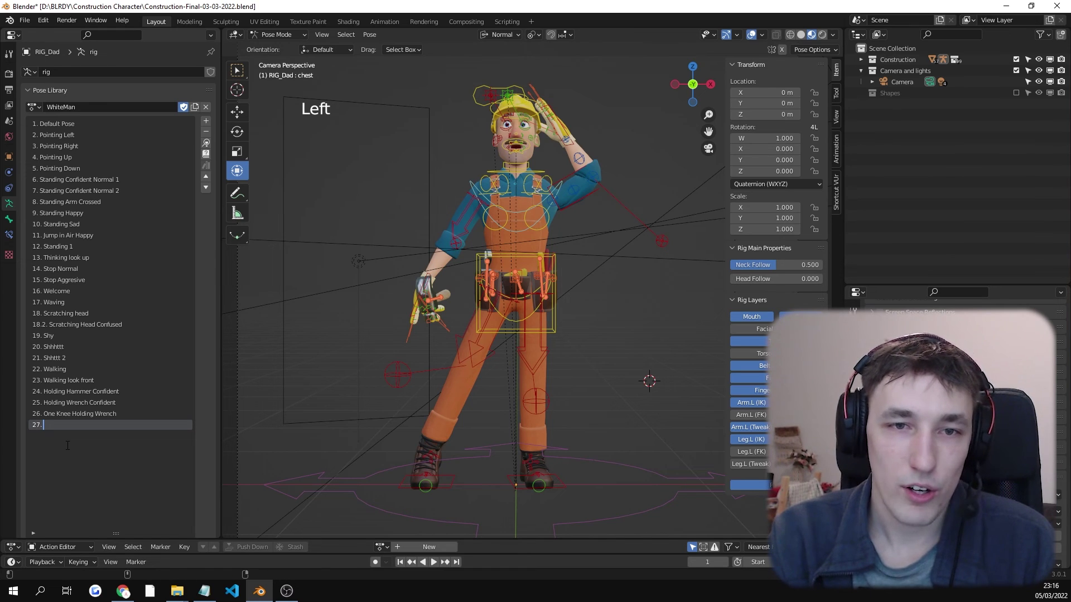
text(HOL)
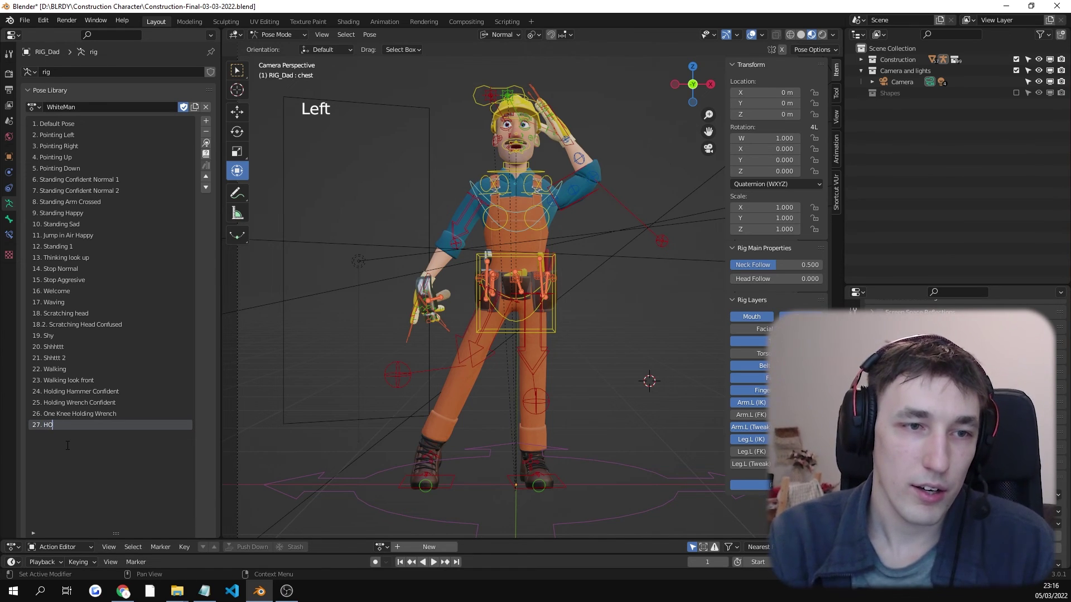
key(BackSpace)
key(BackSpace)
text(oling h)
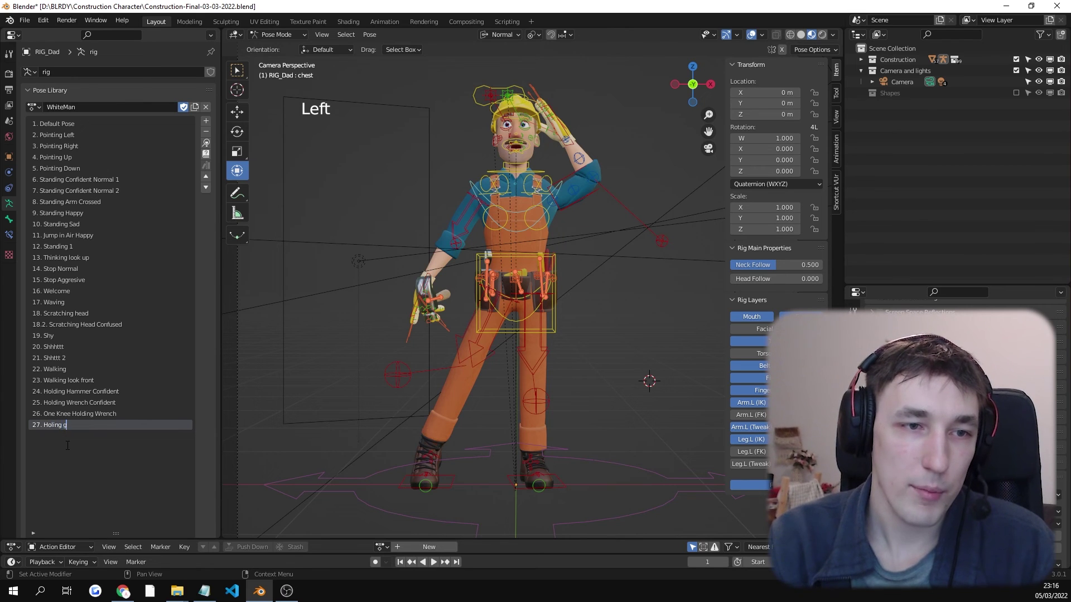
text(ammer looking afar)
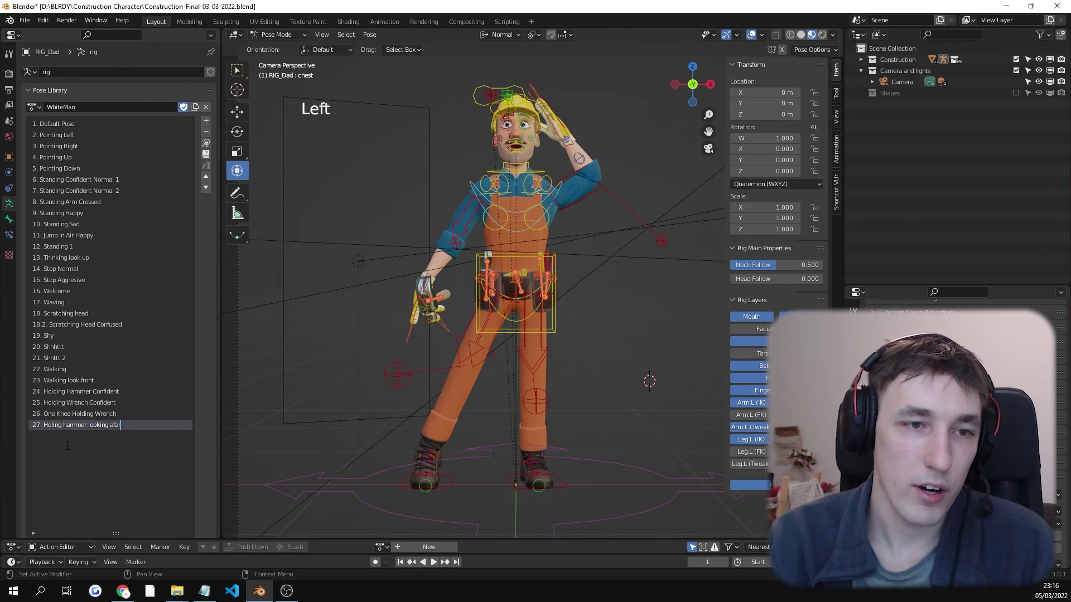
text(e)
key(Return)
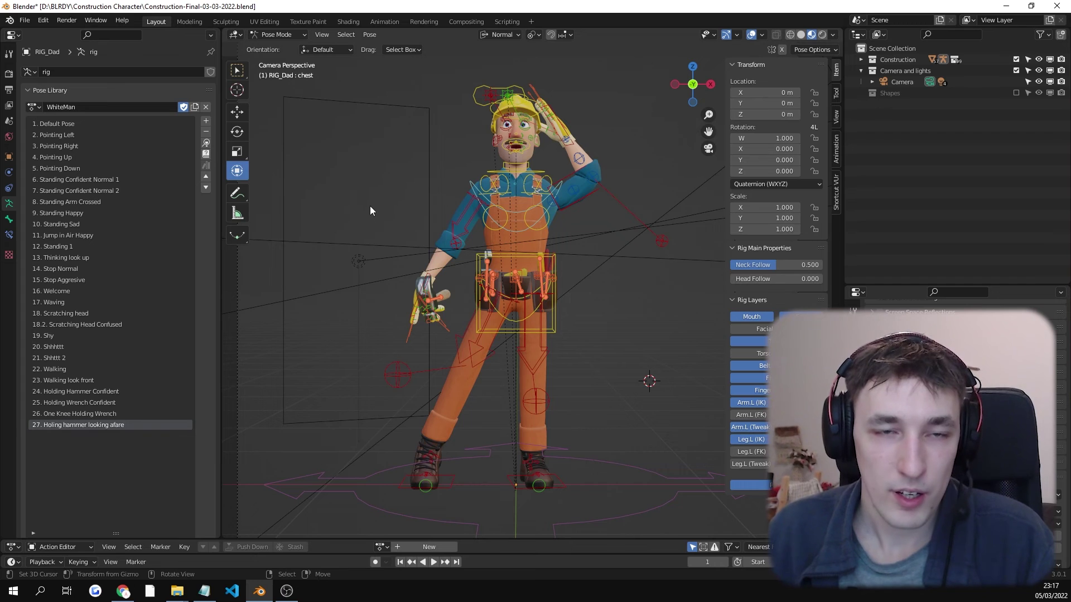
Step: Switch the rig to Object Mode and hide the viewport overlays
key(ctrl+Tab)
click(128, 190)
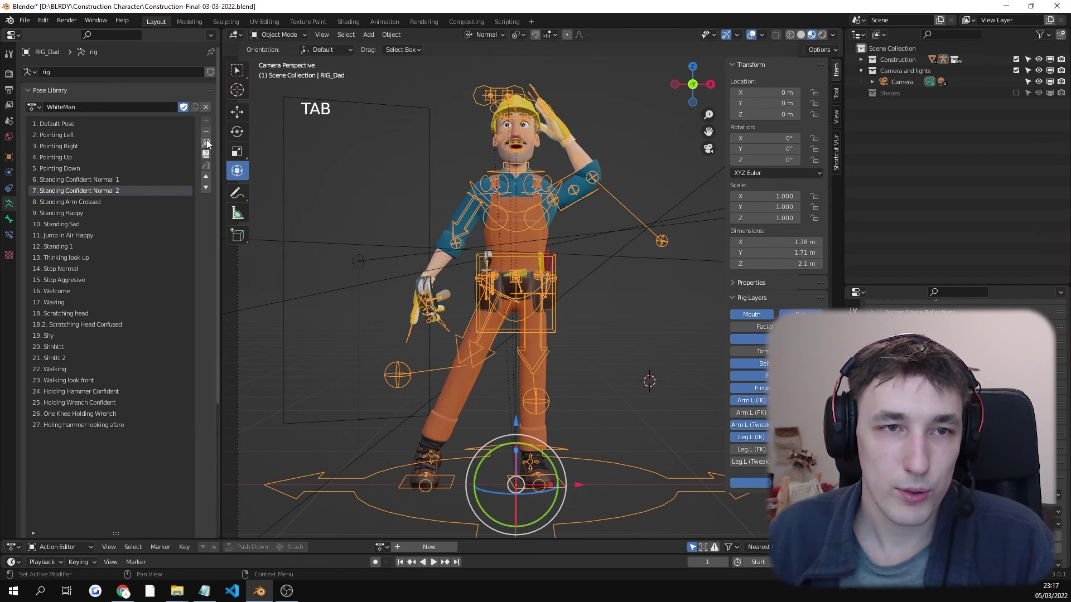
click(751, 34)
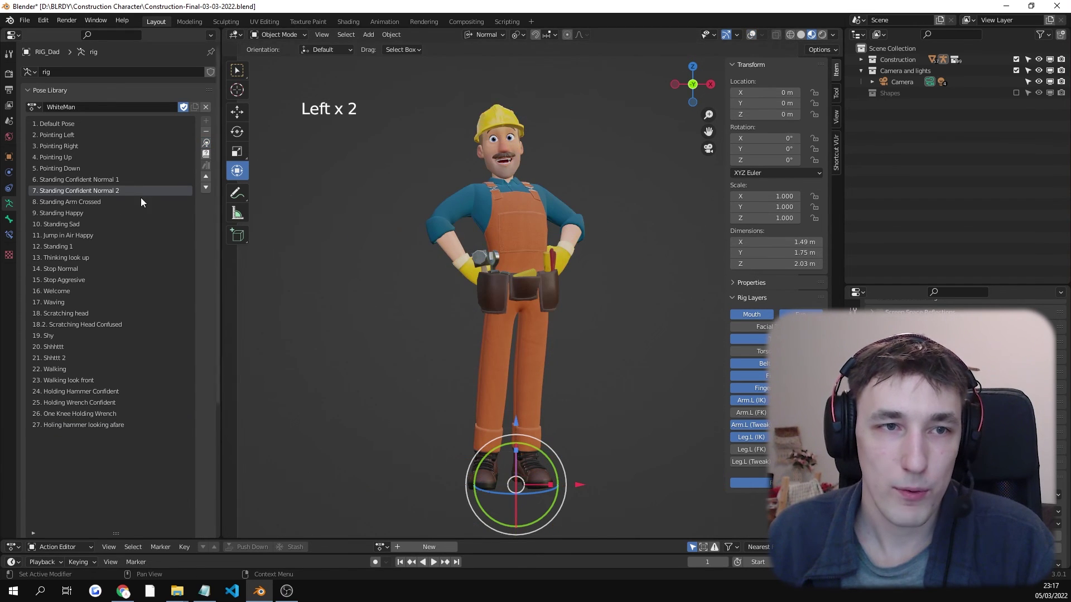
Step: Apply the Standing Arm Crossed and Shy poses, then reapply pose 27
click(99, 201)
double_click(206, 143)
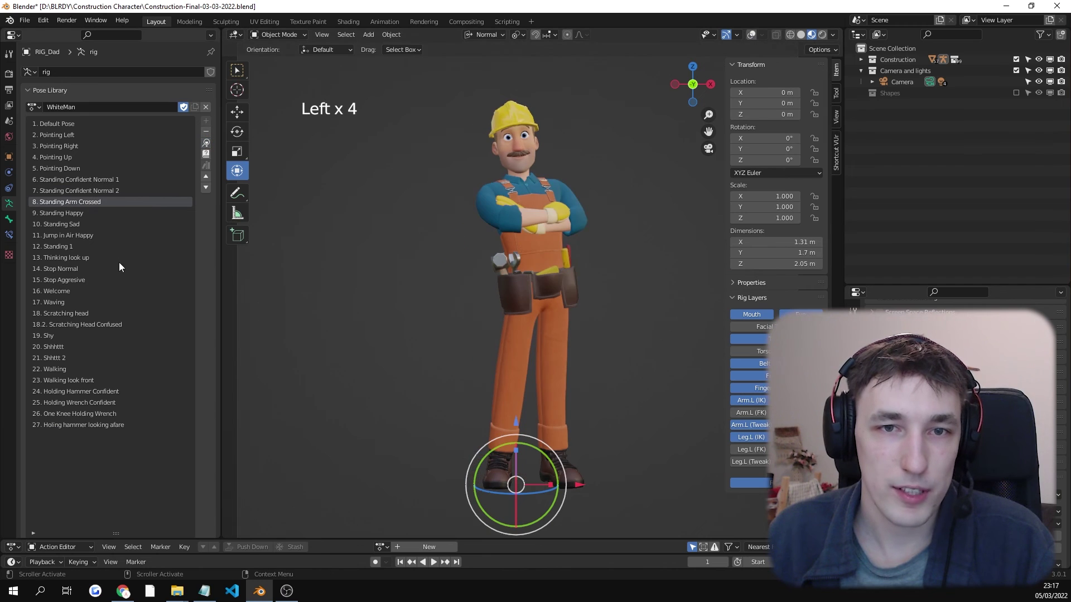
scroll(64, 291, down, 1)
click(64, 311)
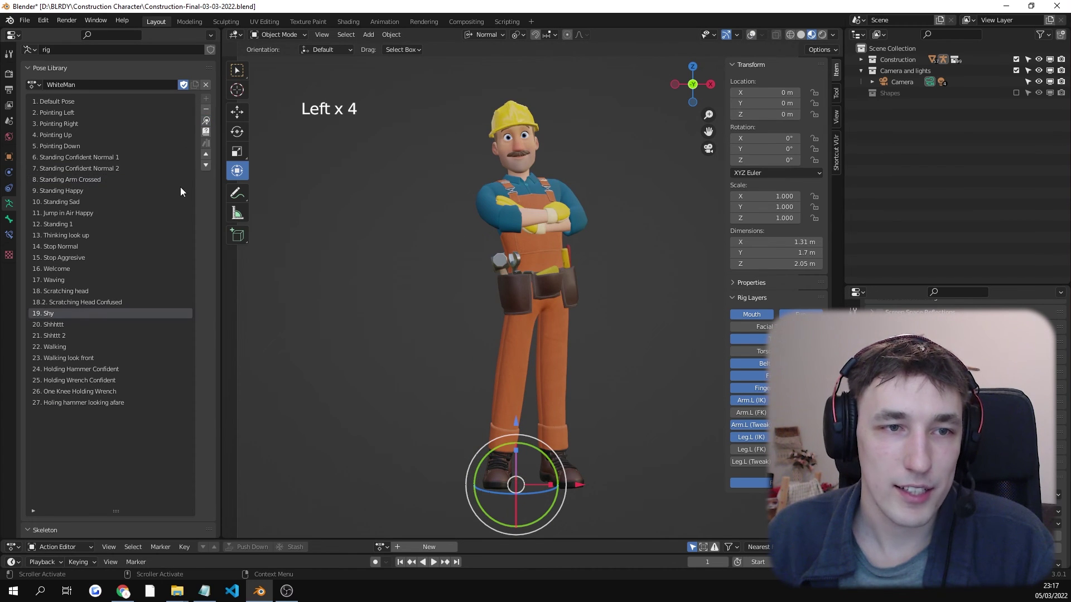
double_click(207, 133)
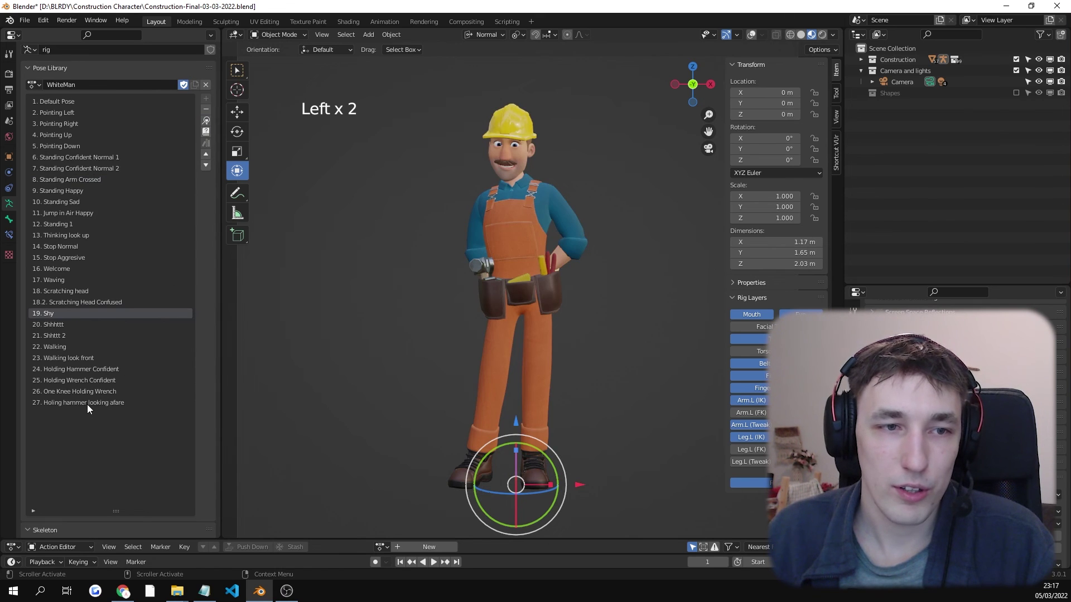
click(87, 404)
double_click(206, 127)
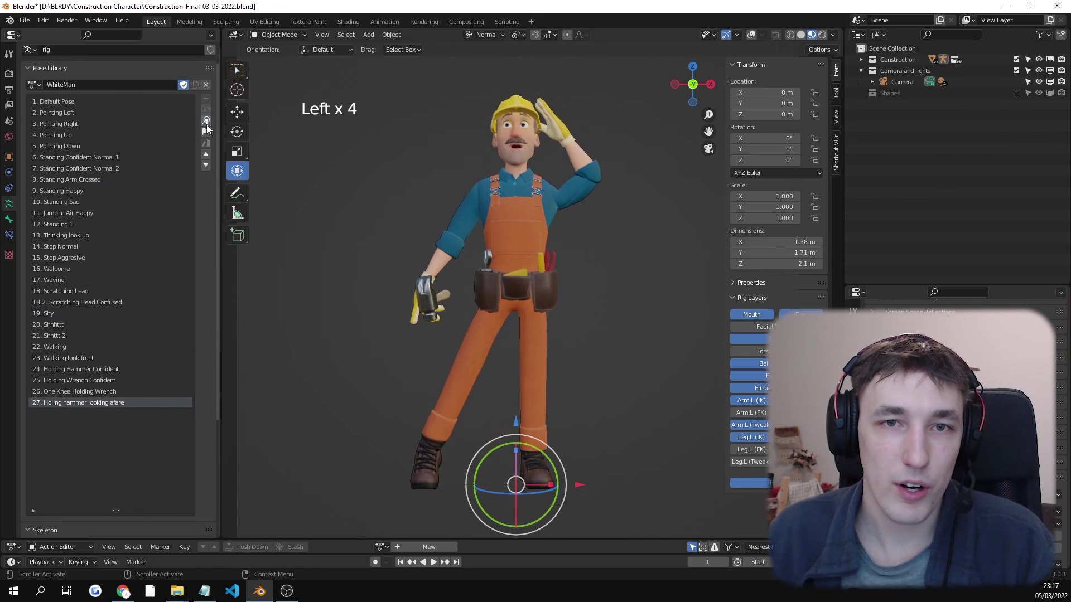